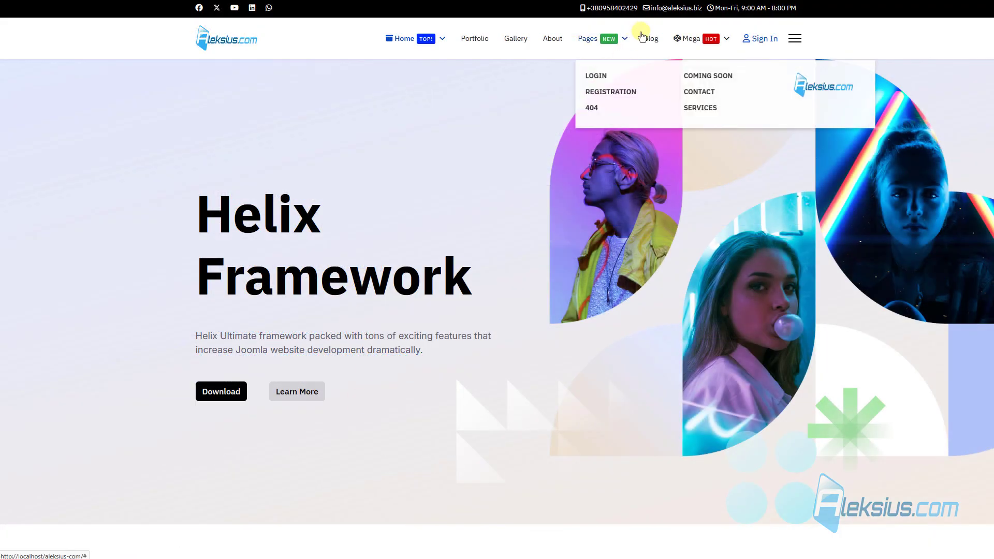
# Step: Open the Blog page of the website
pyautogui.click(647, 38)
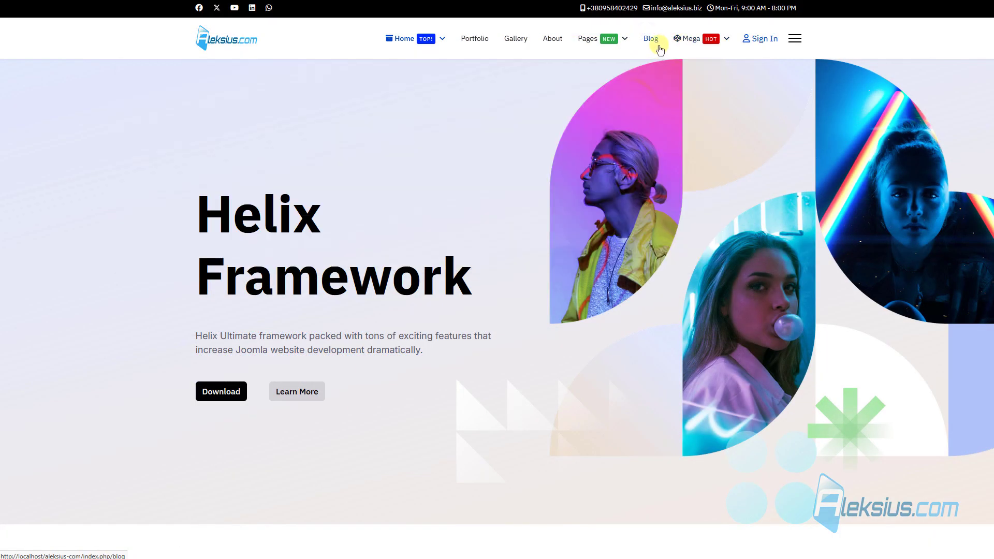
pyautogui.click(656, 44)
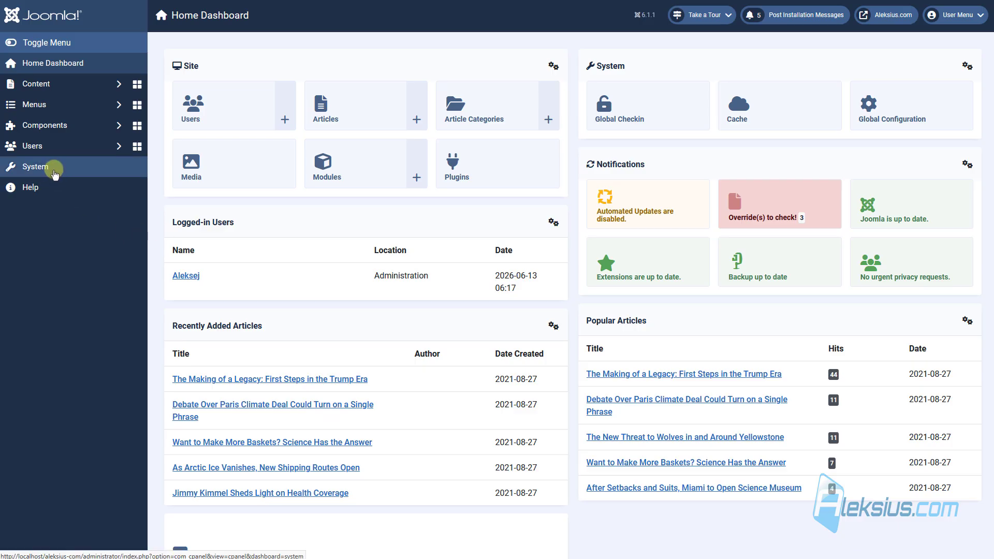
# Step: Open the Template Options of the shaper_helixultimate - Default site template style in the Joomla administrator
pyautogui.click(55, 173)
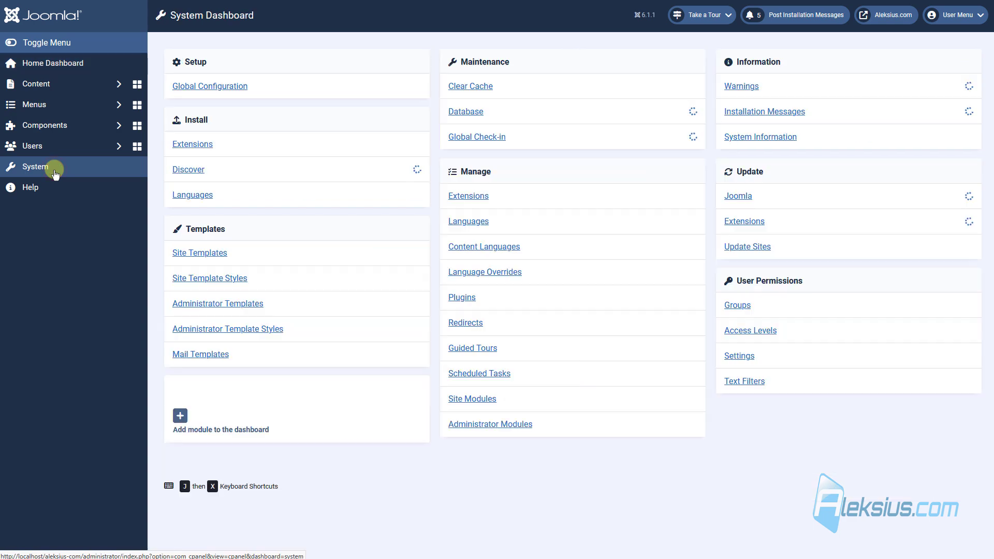
pyautogui.click(214, 280)
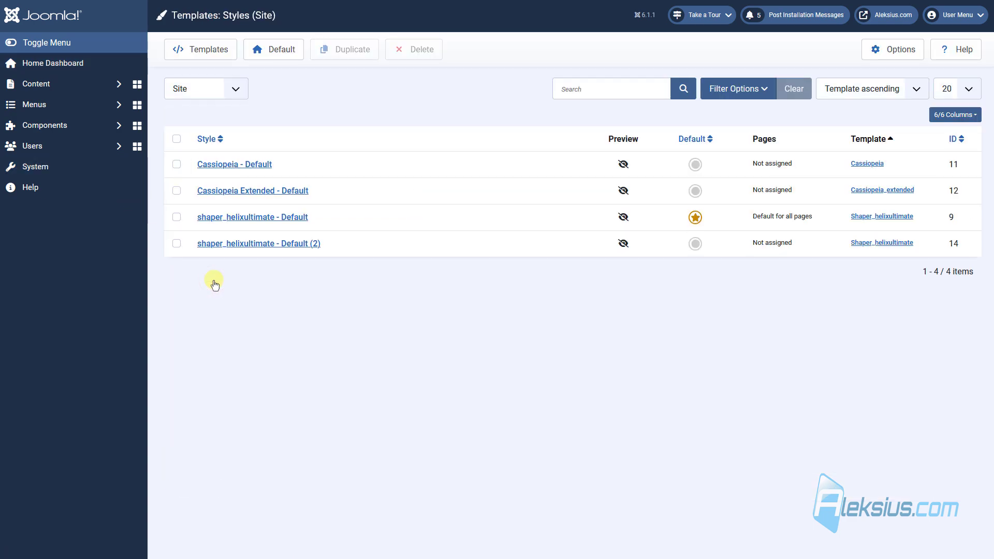
pyautogui.click(261, 219)
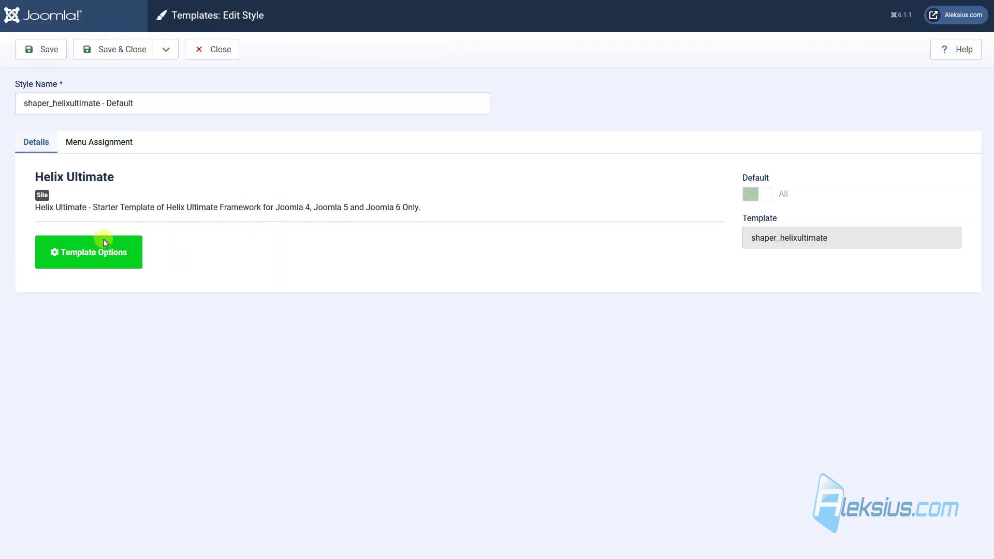
pyautogui.click(75, 242)
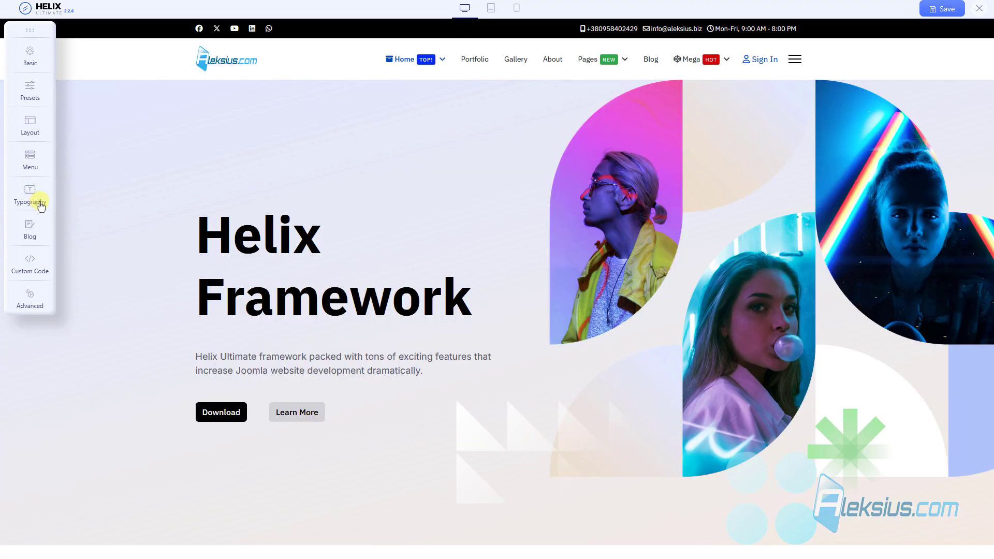
# Step: Open the Typography settings and look through the text element sections from Body to Custom
pyautogui.click(40, 205)
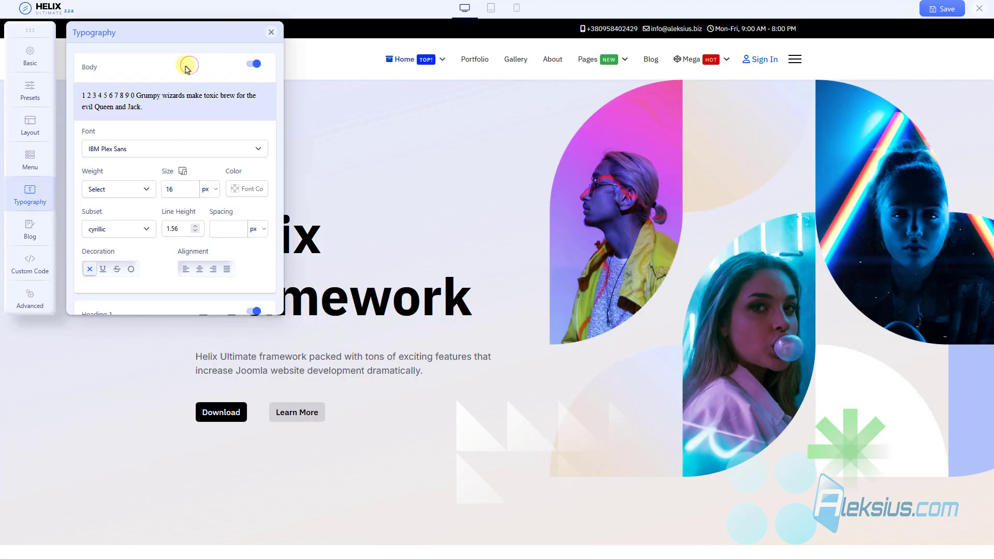
pyautogui.scroll(-6, 146, 71)
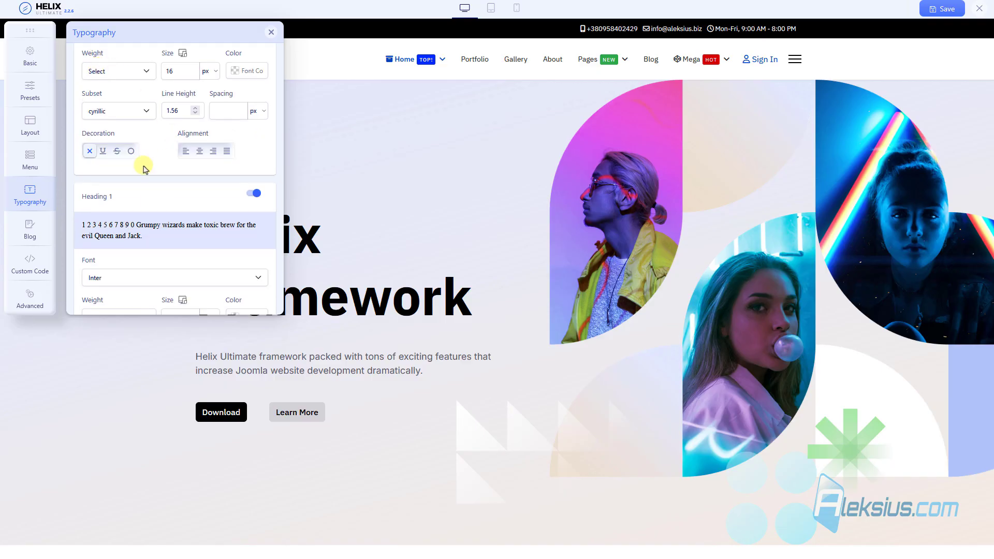
pyautogui.scroll(-8, 129, 162)
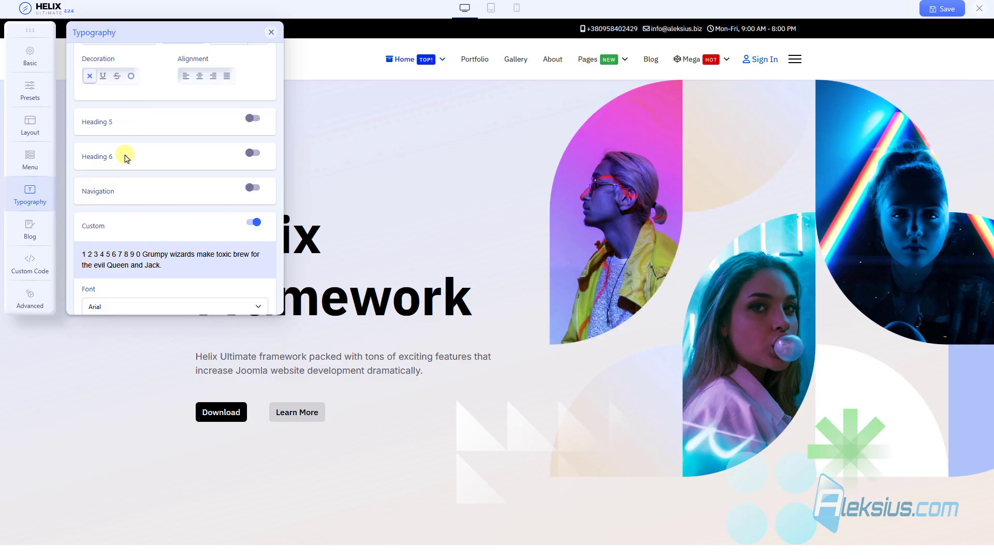
pyautogui.scroll(7, 127, 216)
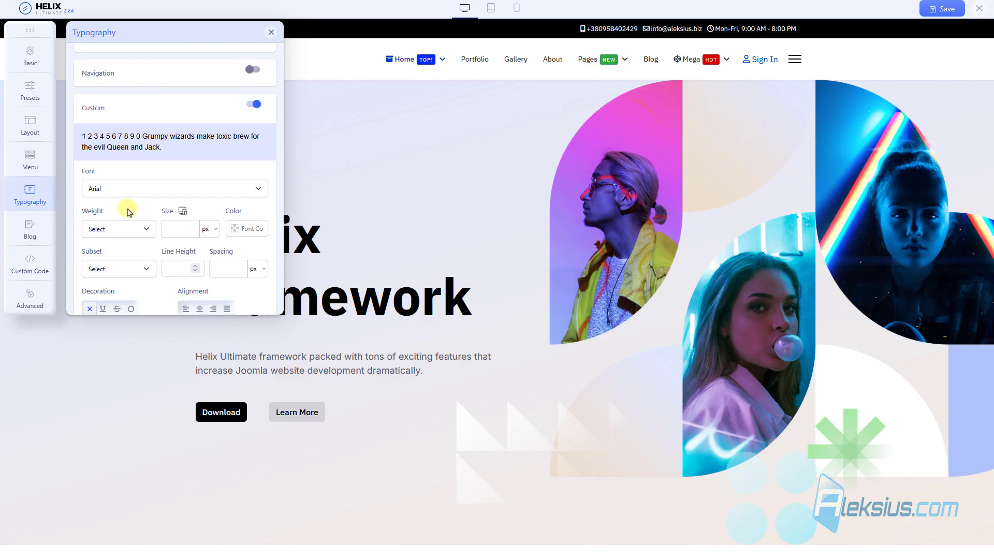
pyautogui.scroll(4, 129, 217)
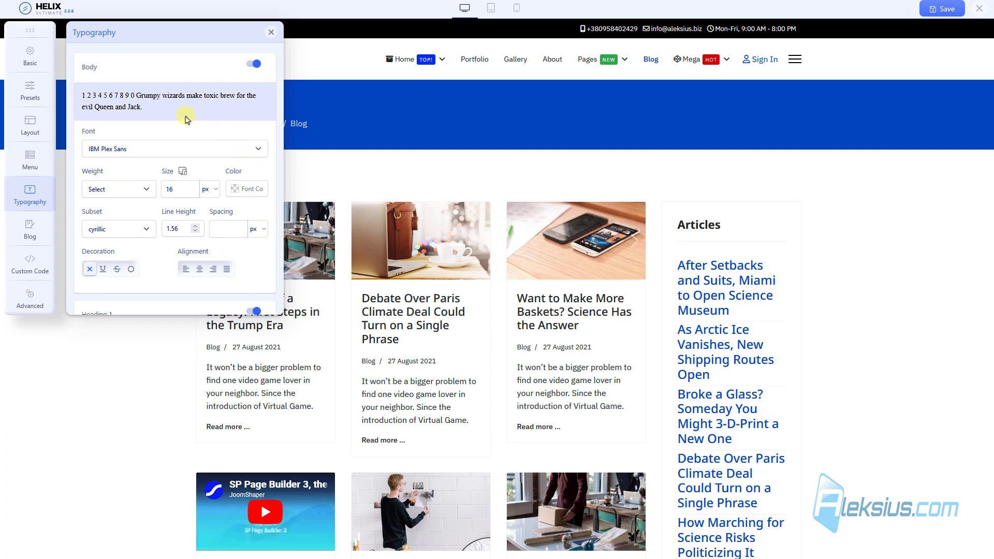
# Step: Set the Body font to the system font Times New Roman
pyautogui.click(201, 150)
pyautogui.scroll(20, 206, 215)
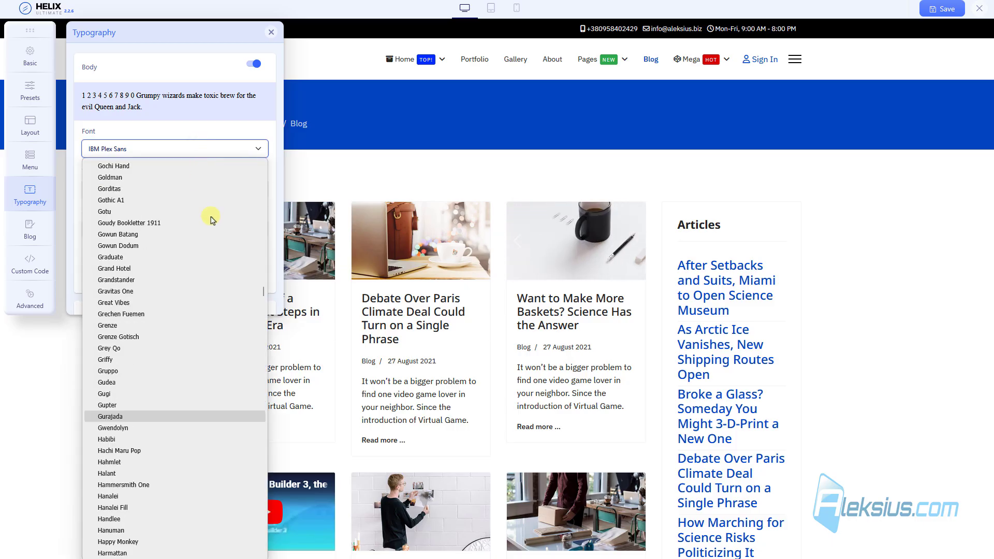
pyautogui.scroll(20, 211, 225)
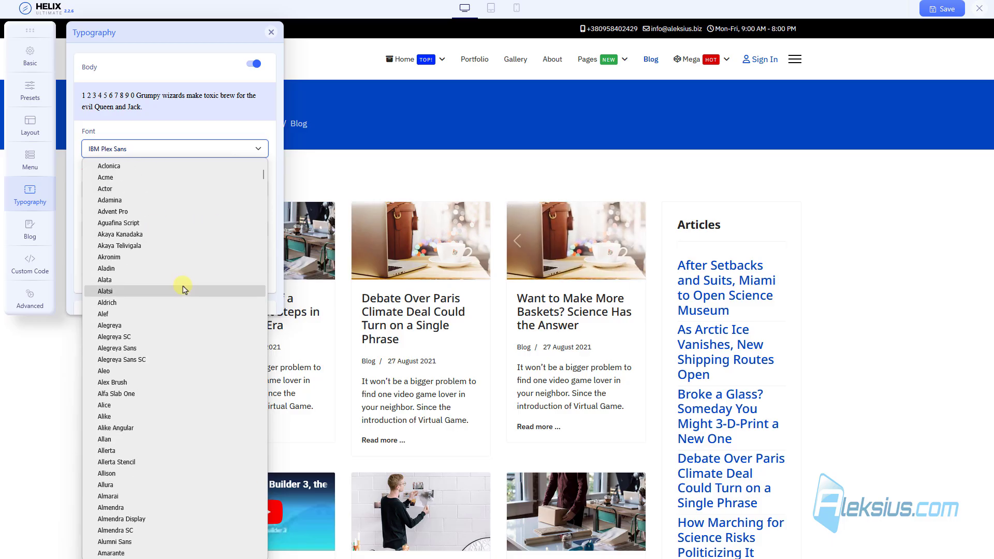
pyautogui.scroll(10, 182, 284)
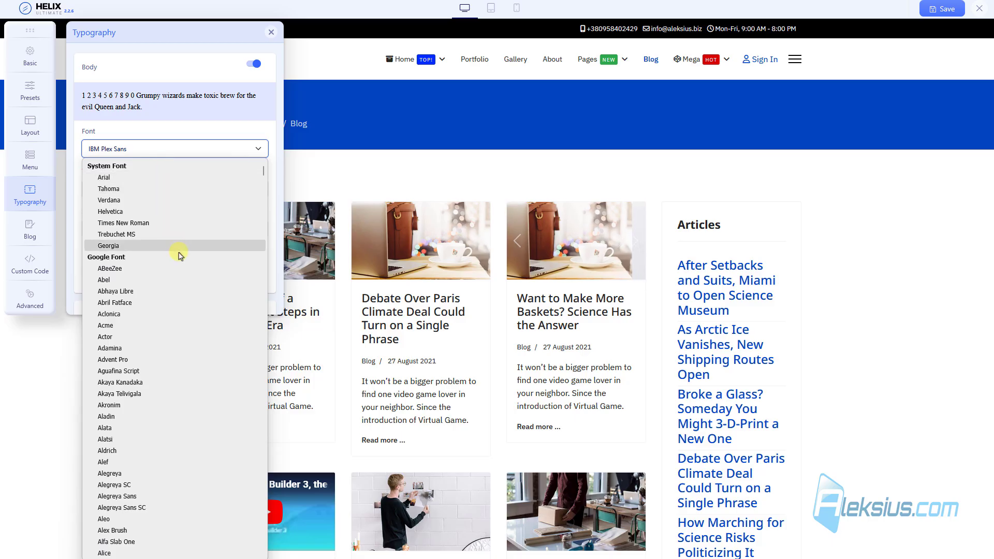
pyautogui.click(177, 226)
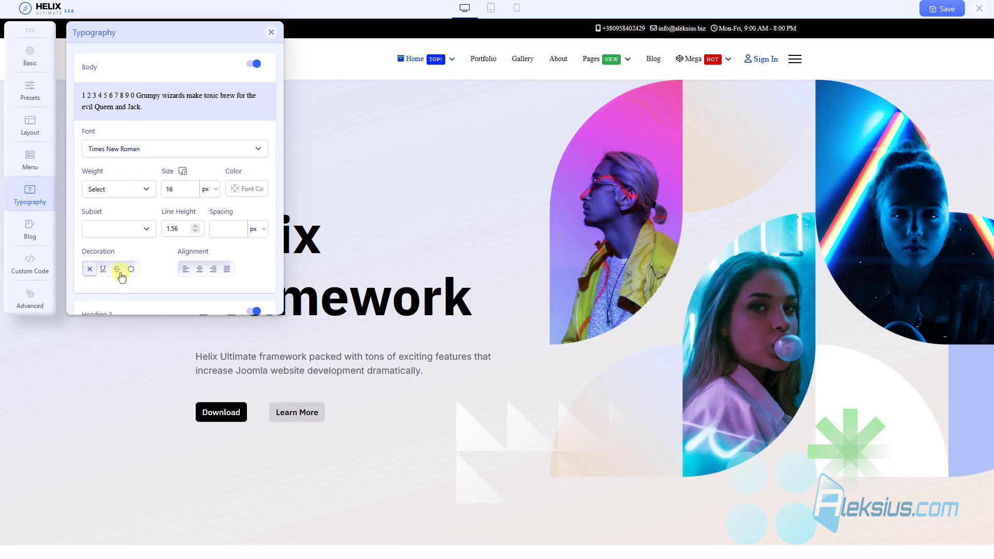
# Step: Try the strikethrough decoration on the Body text with a save, and reset the decoration to none
pyautogui.click(117, 270)
pyautogui.click(940, 14)
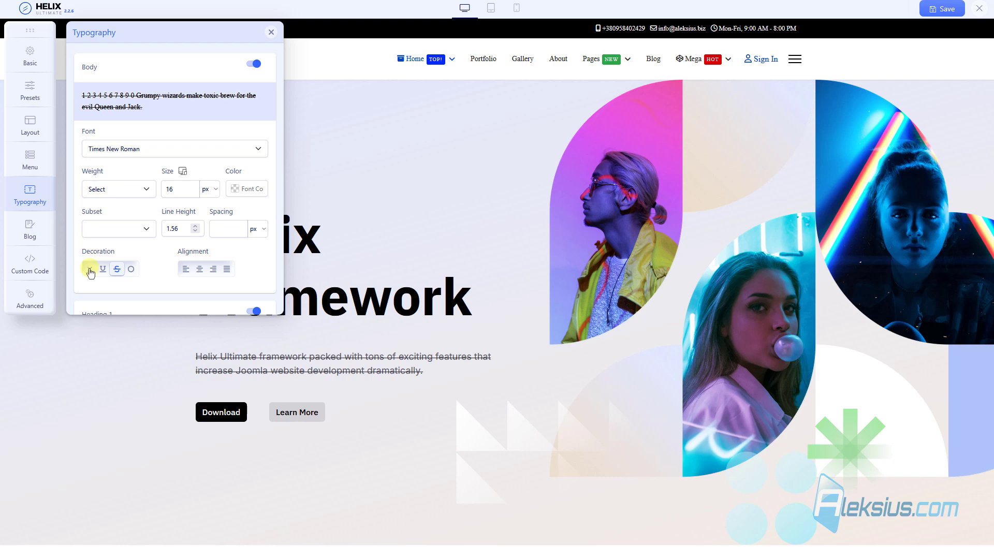
pyautogui.click(89, 270)
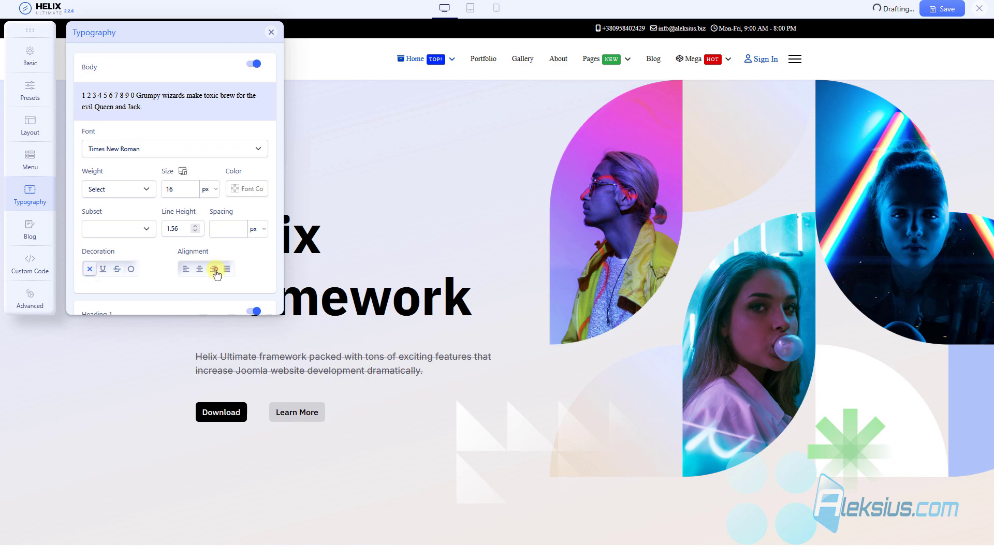
# Step: Align the Body text to the right and set its font color to #ff0000
pyautogui.click(215, 269)
pyautogui.click(248, 189)
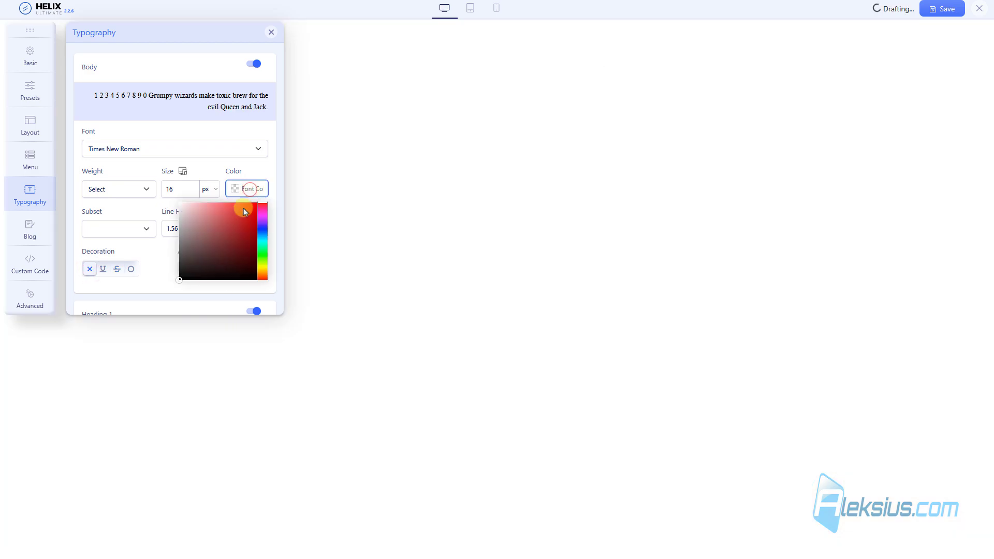
pyautogui.moveTo(245, 211)
pyautogui.mouseDown()
pyautogui.moveTo(288, 195)
pyautogui.moveTo(209, 166)
pyautogui.mouseUp()
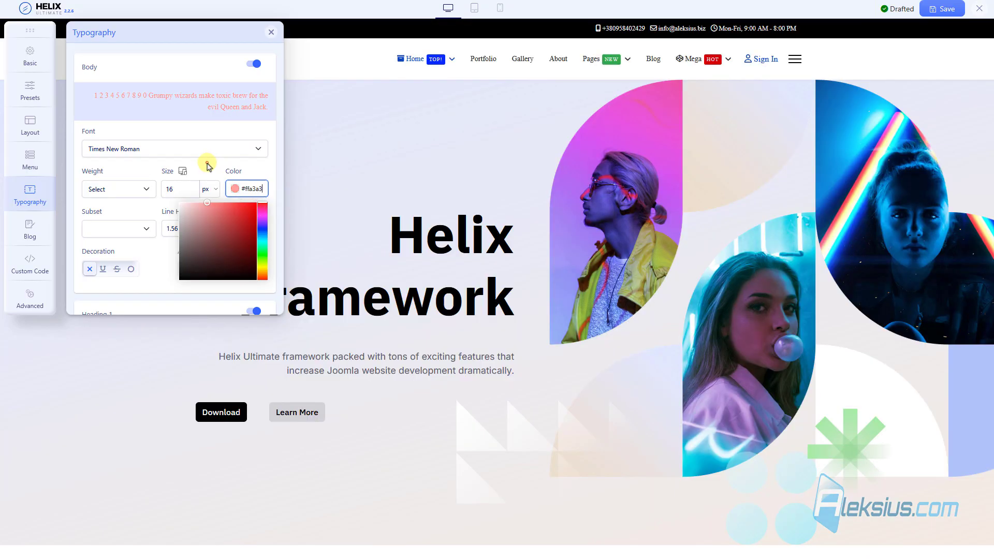
pyautogui.click(208, 165)
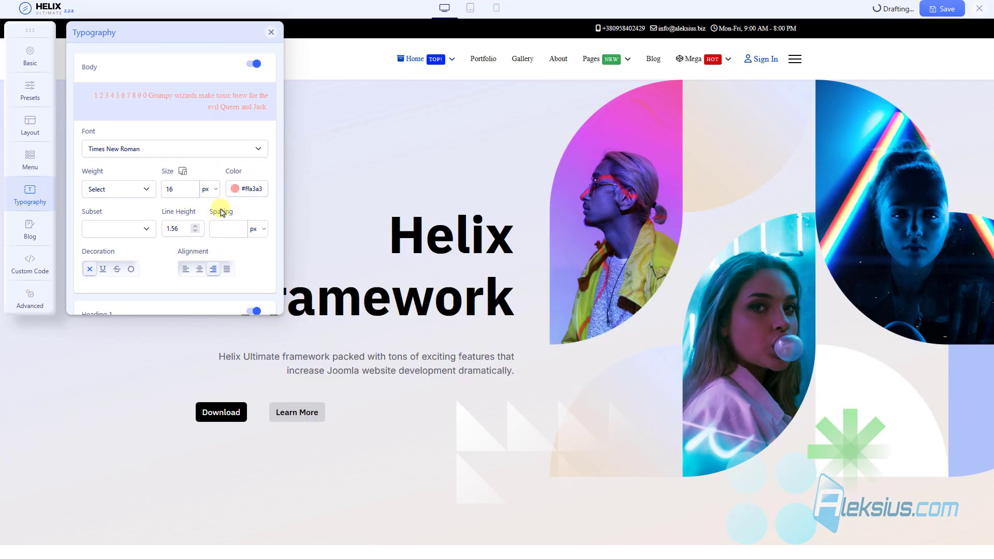
pyautogui.click(252, 190)
pyautogui.moveTo(227, 218); pyautogui.dragTo(285, 194)
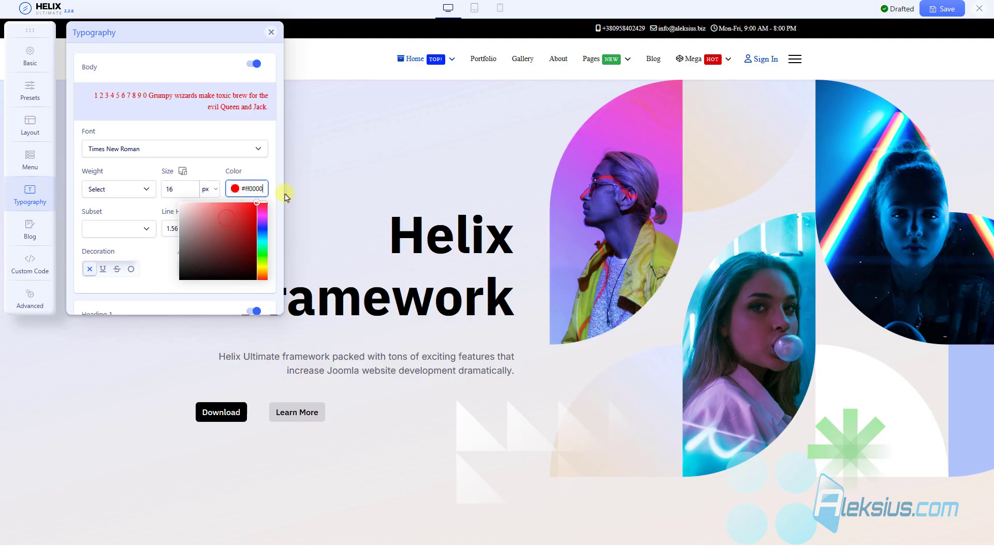
pyautogui.click(267, 172)
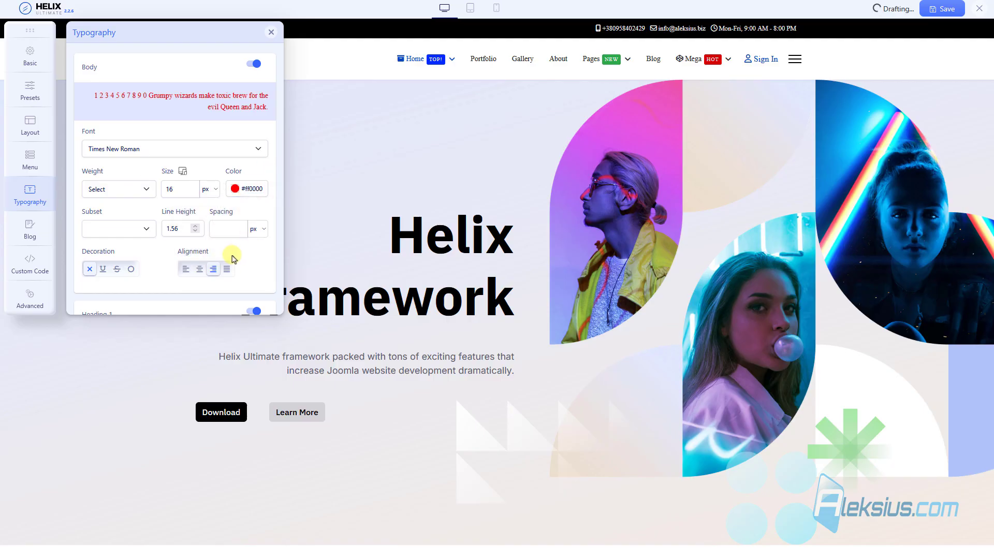
# Step: Set the Body font weight to Semi Bold and save the template settings
pyautogui.click(126, 189)
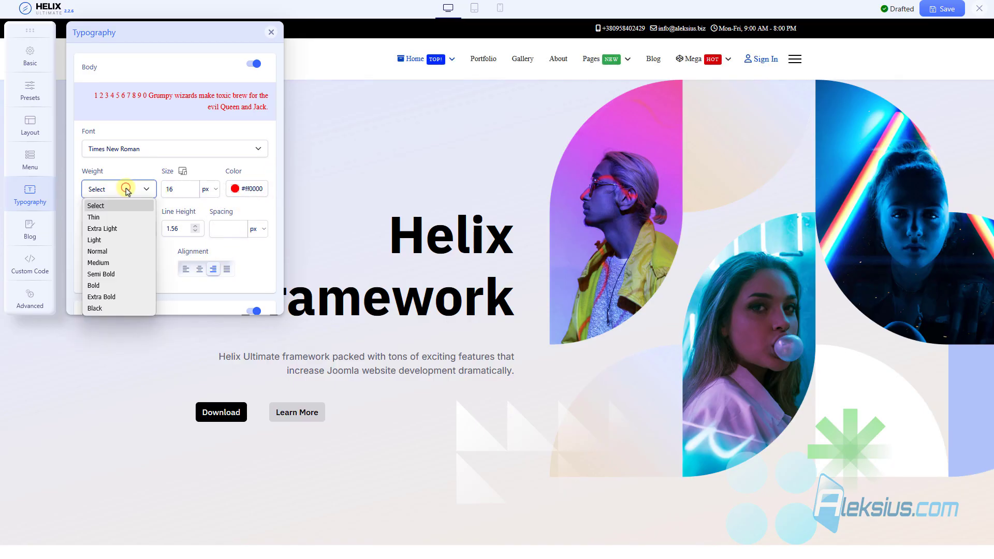
pyautogui.click(134, 274)
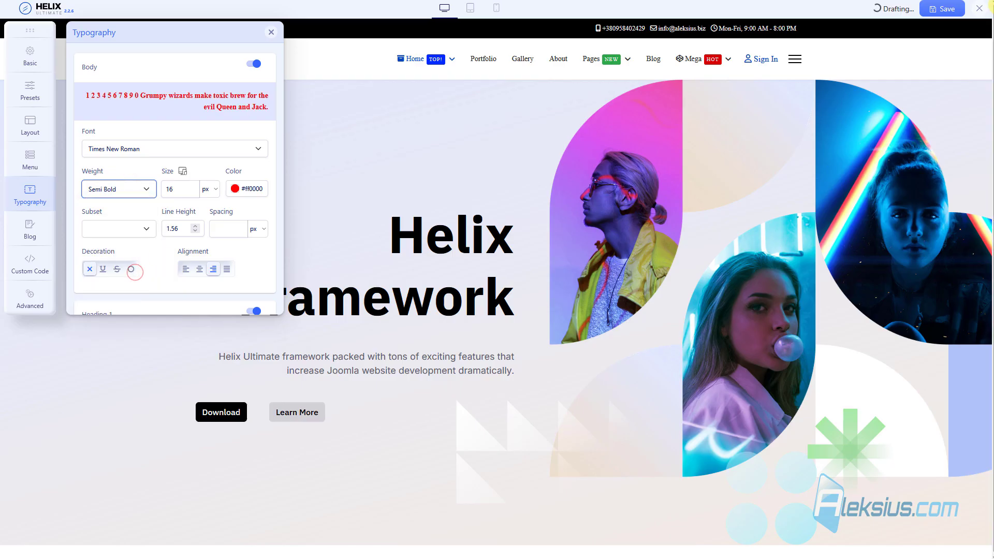
pyautogui.click(938, 10)
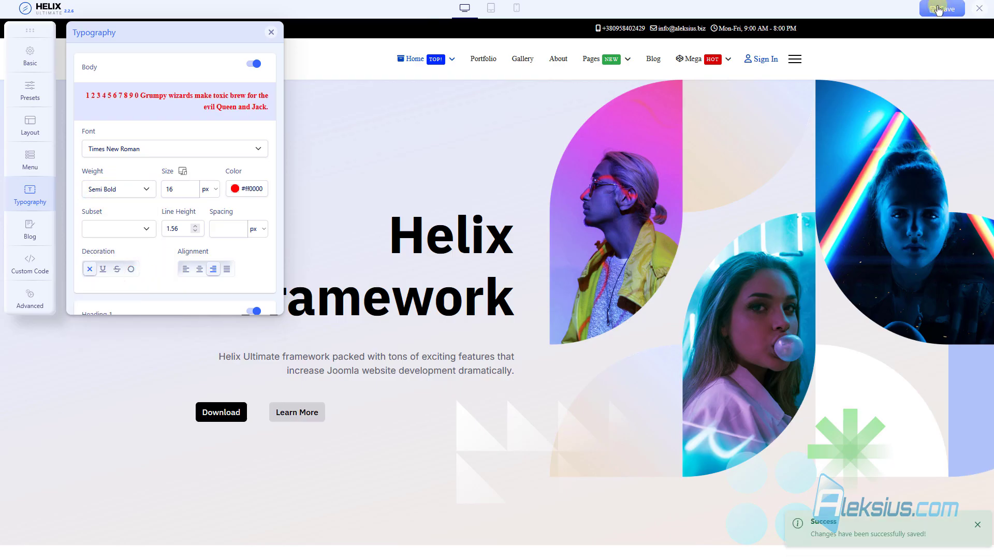
# Step: Reload the website's Blog page to check the saved body typography, and return to the template options
pyautogui.hotkey('ctrl', 'Tab')
pyautogui.press('F5')
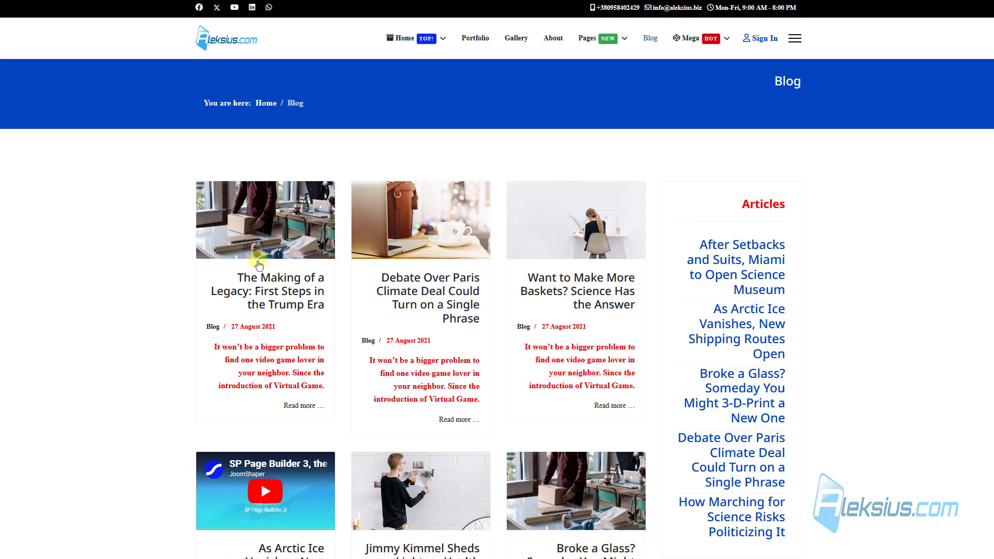
pyautogui.hotkey('ctrl', 'Tab')
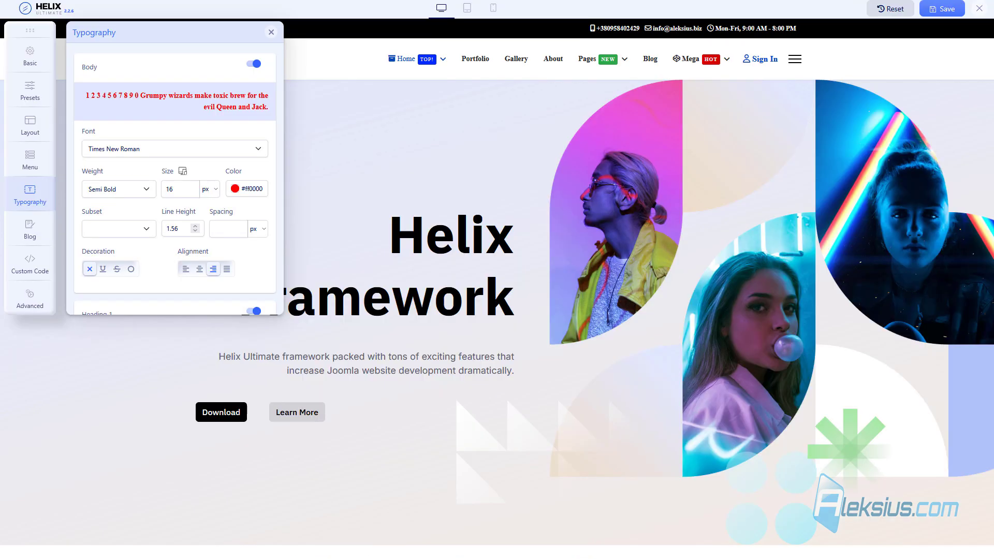
# Step: Clear the Body font color and align the Body text to the left
pyautogui.click(240, 189)
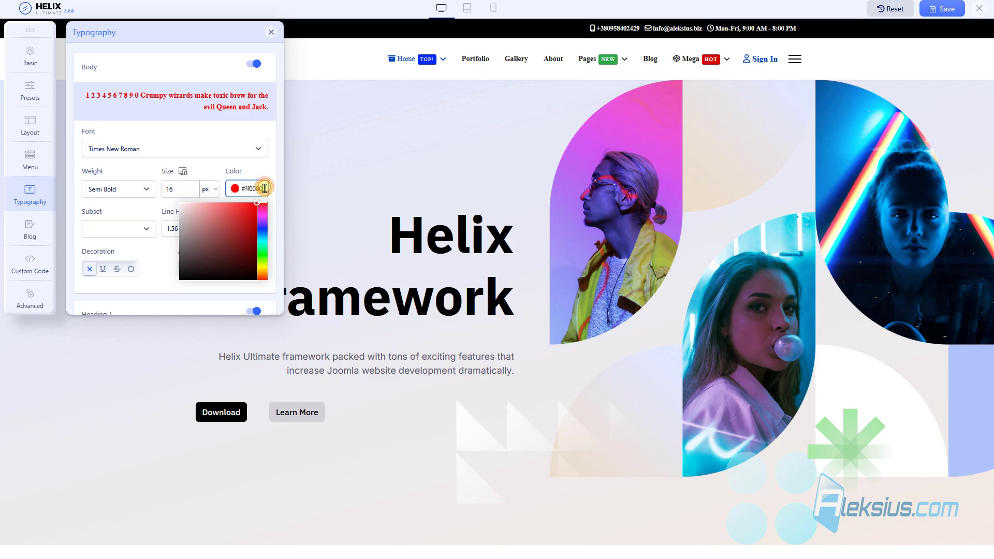
pyautogui.moveTo(264, 189); pyautogui.dragTo(218, 188)
pyautogui.press('Delete')
pyautogui.click(252, 168)
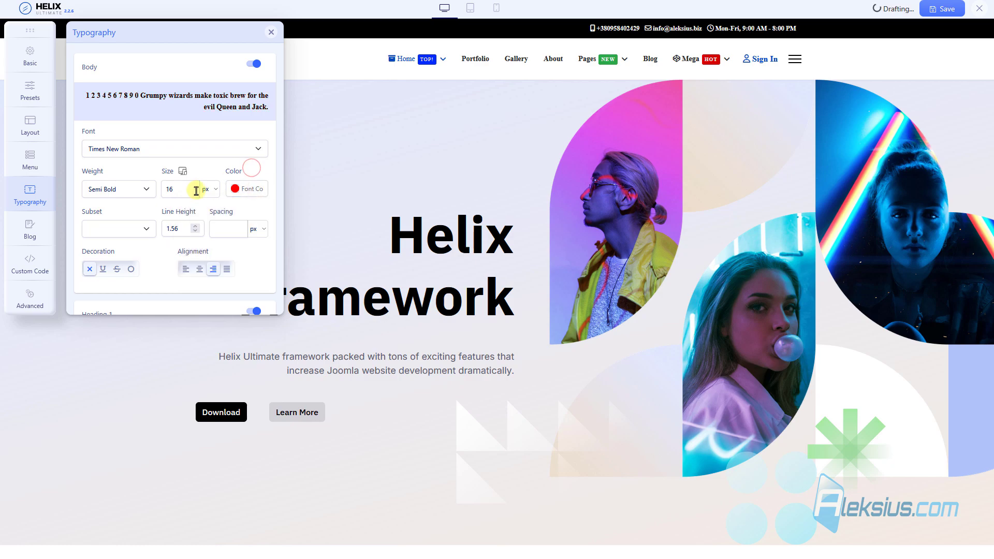
pyautogui.click(187, 269)
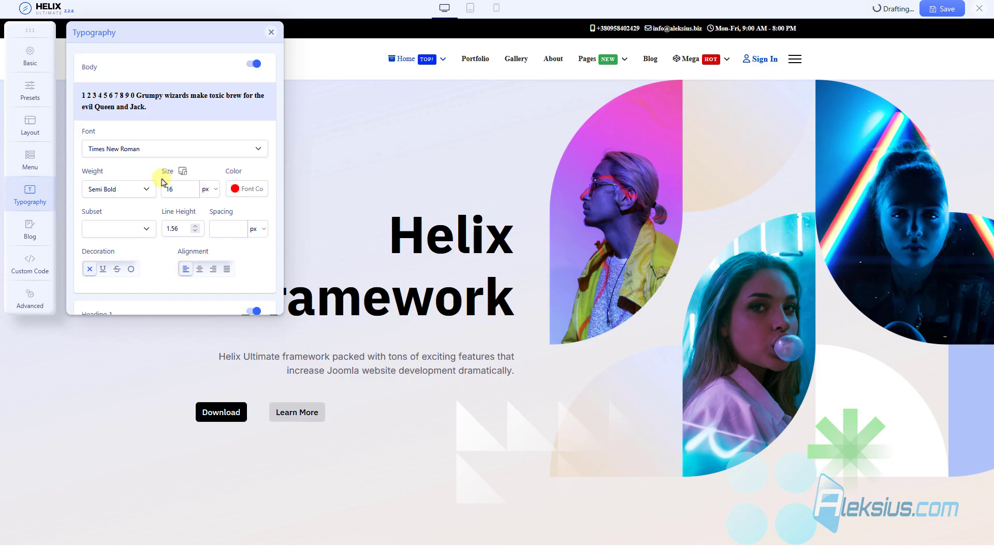
# Step: Change the Body font to Arial and reset its weight to the unset Select option
pyautogui.click(220, 148)
pyautogui.click(164, 177)
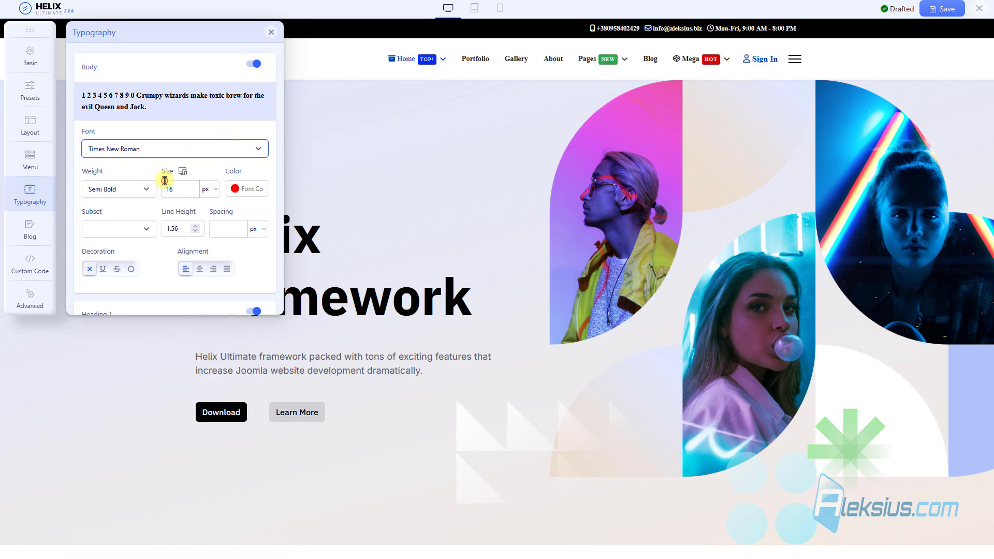
pyautogui.click(185, 130)
pyautogui.click(115, 189)
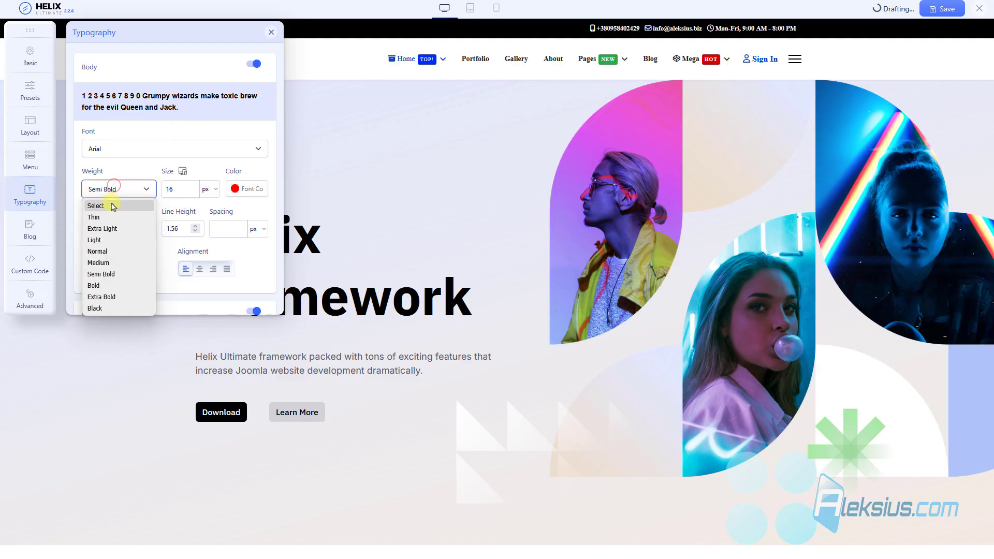
pyautogui.click(113, 207)
pyautogui.click(193, 133)
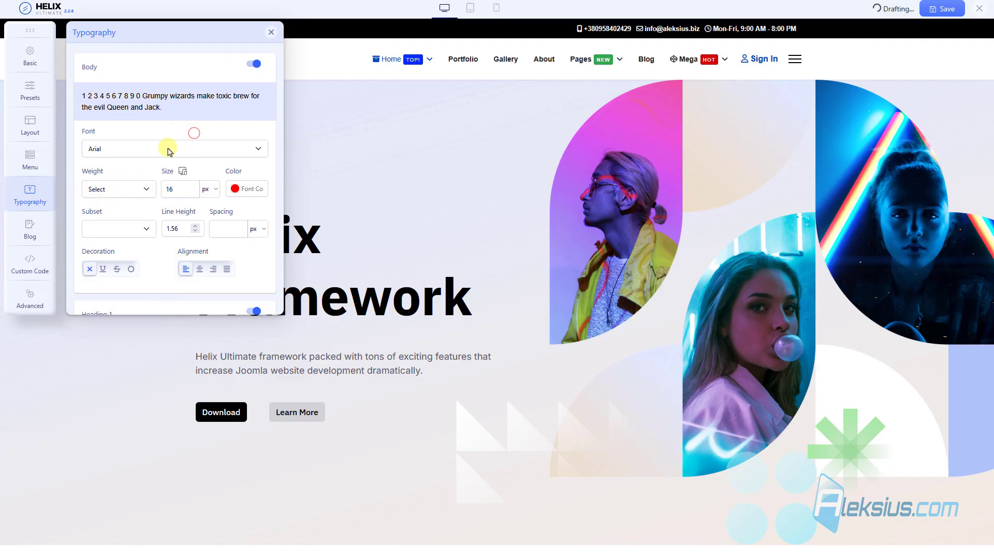
# Step: Look through the Typography settings below Body, from the heading sections down to the Custom Selectors field
pyautogui.scroll(-2, 164, 150)
pyautogui.scroll(-1, 166, 156)
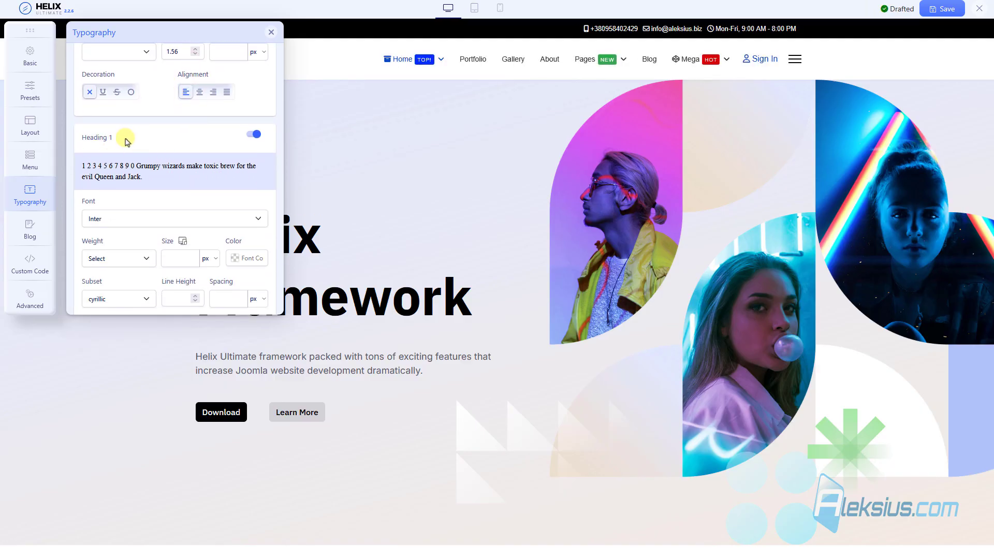
pyautogui.scroll(-10, 155, 136)
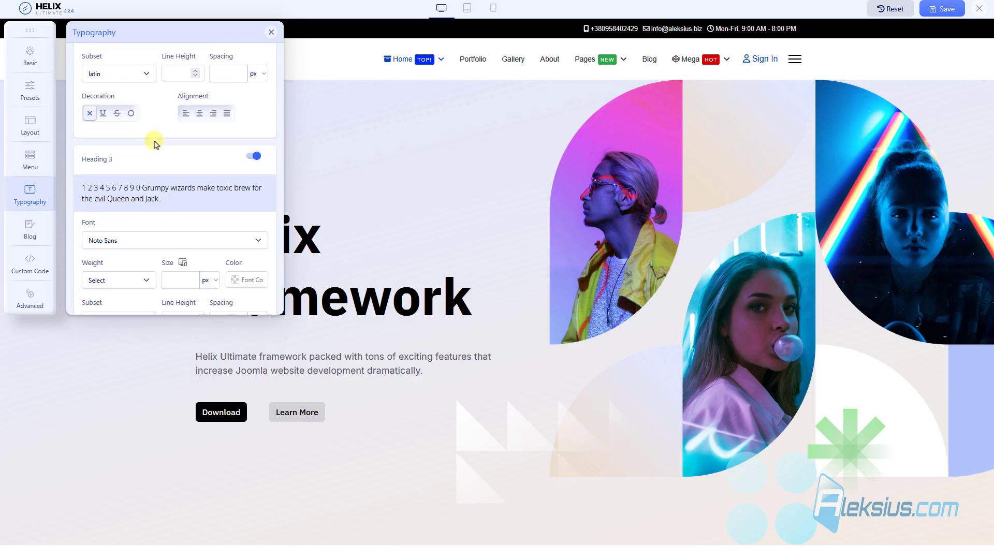
pyautogui.scroll(-6, 155, 148)
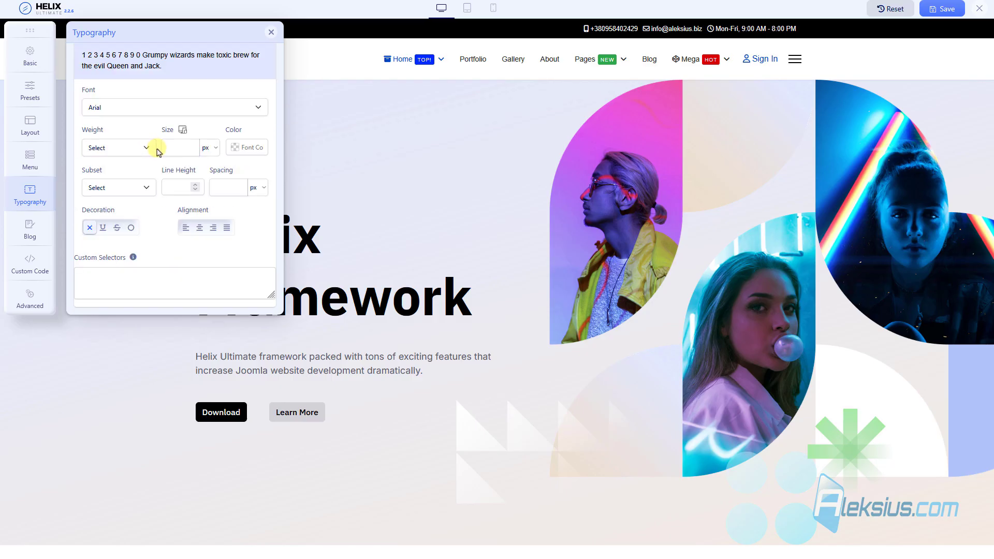
# Step: Examine the template's Blog options for Image Sizes and List alongside the website's Blog page and the first blog article in the administrator
pyautogui.click(37, 228)
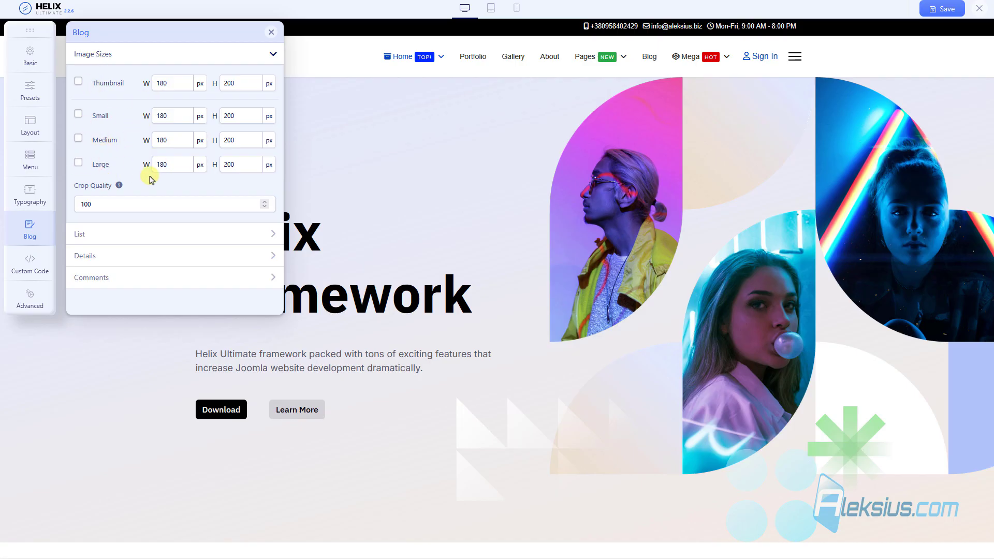
pyautogui.click(161, 236)
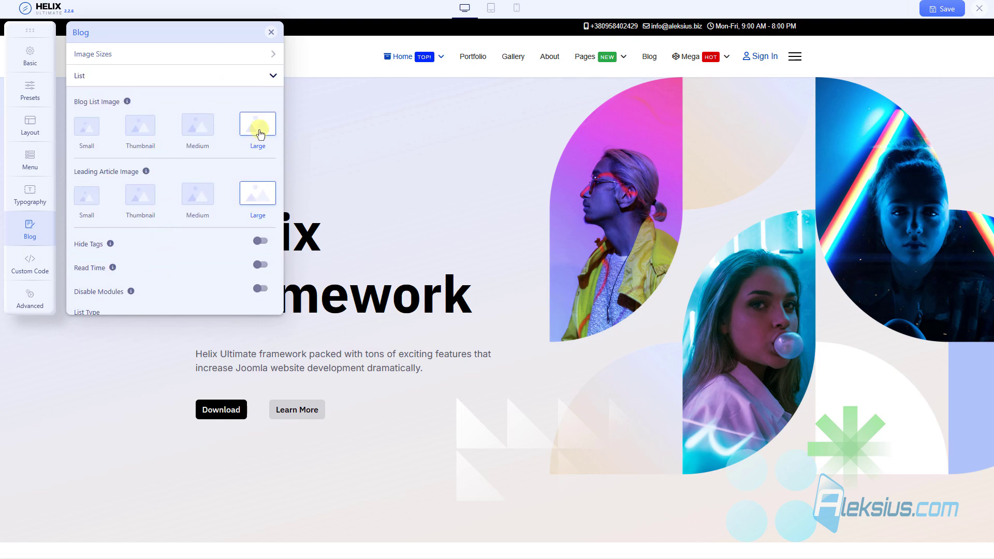
pyautogui.click(137, 54)
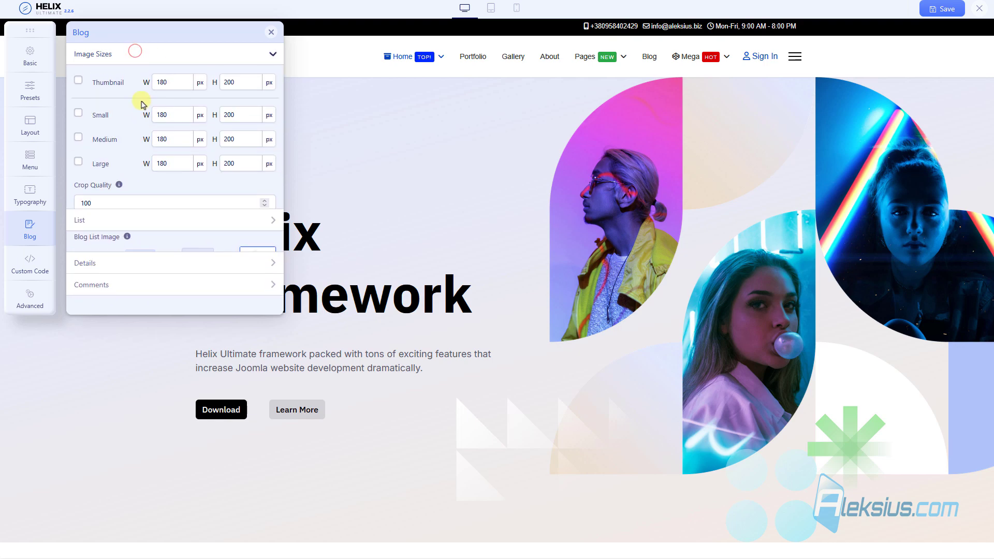
pyautogui.click(150, 237)
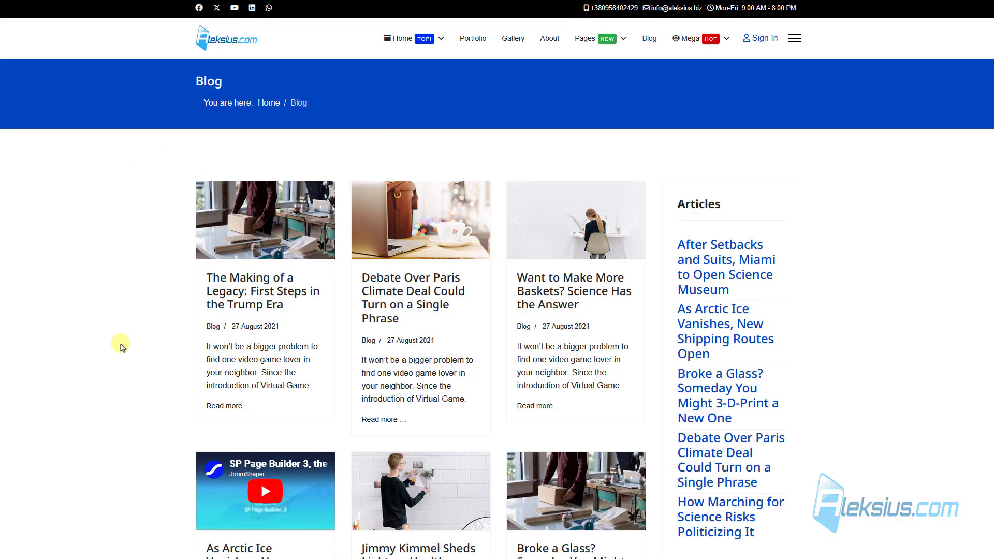
pyautogui.click(280, 303)
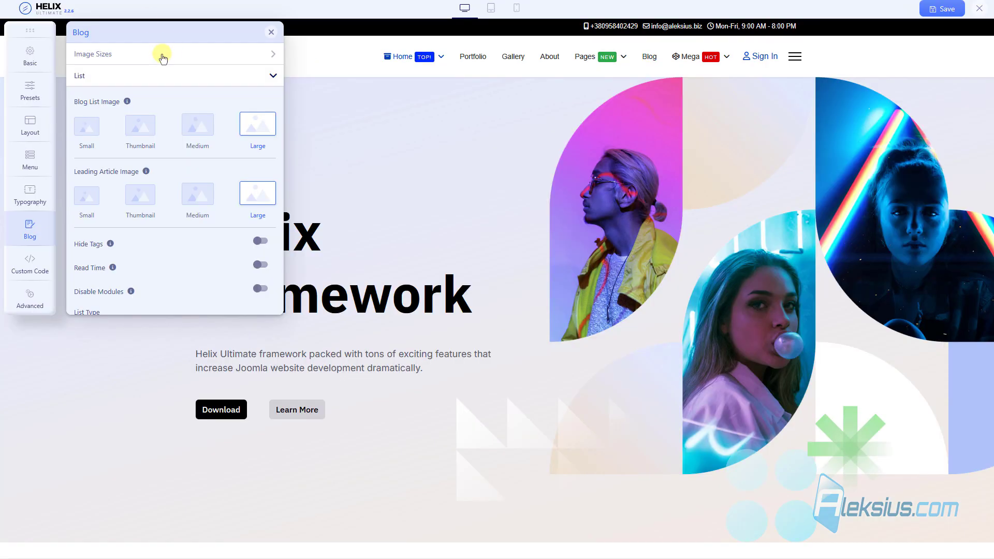
pyautogui.click(163, 56)
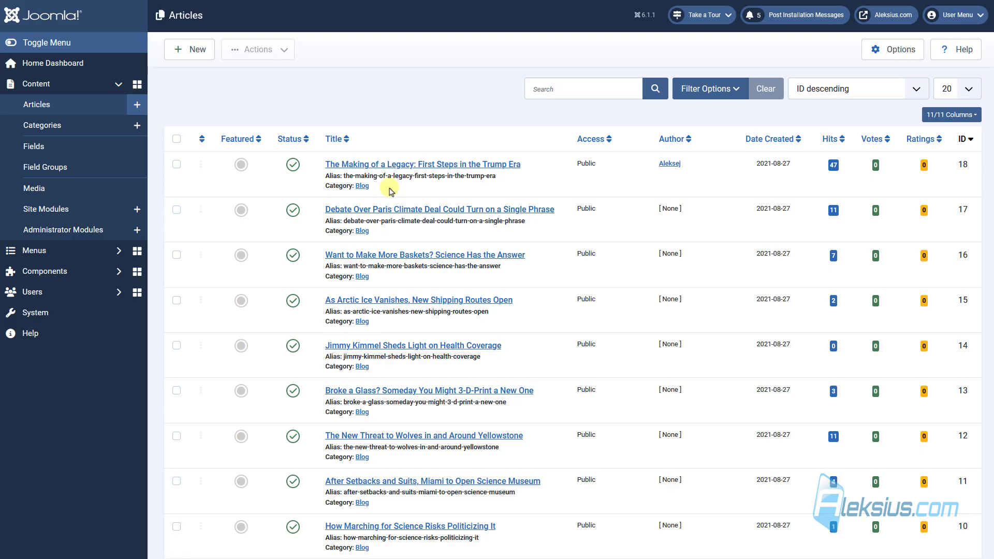
pyautogui.click(383, 163)
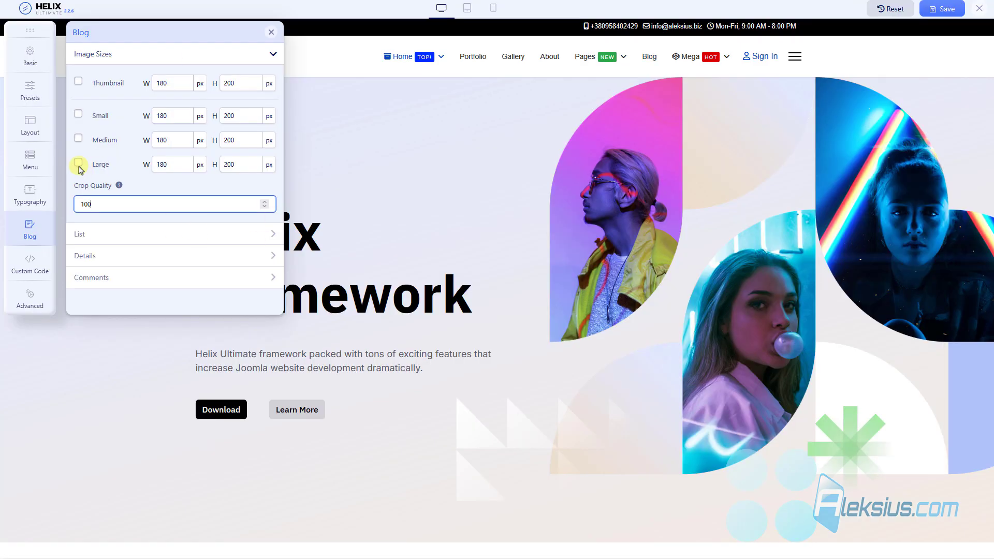
# Step: Enable the Large image size in the Blog options and set its height to 400 px
pyautogui.click(79, 164)
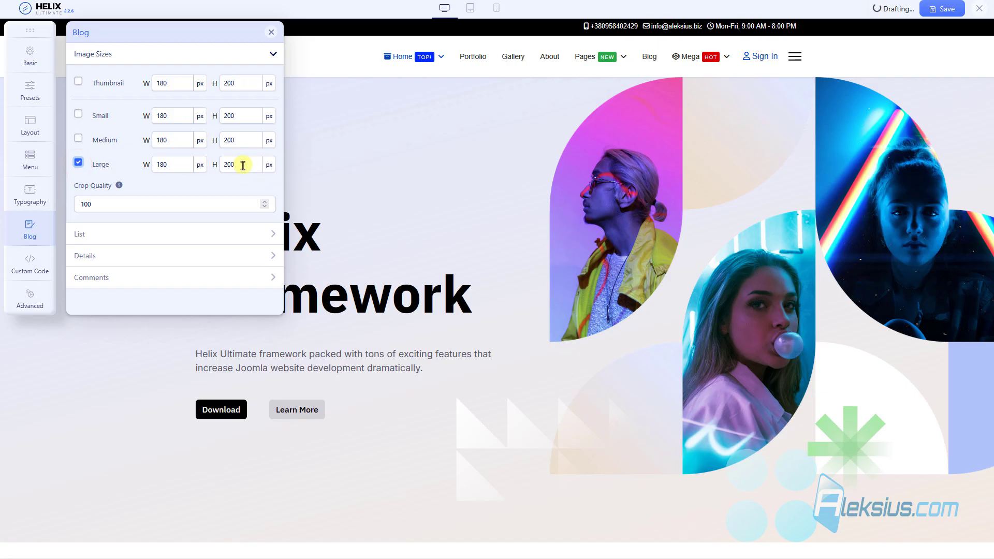
pyautogui.moveTo(246, 166); pyautogui.dragTo(195, 162)
pyautogui.write('4')
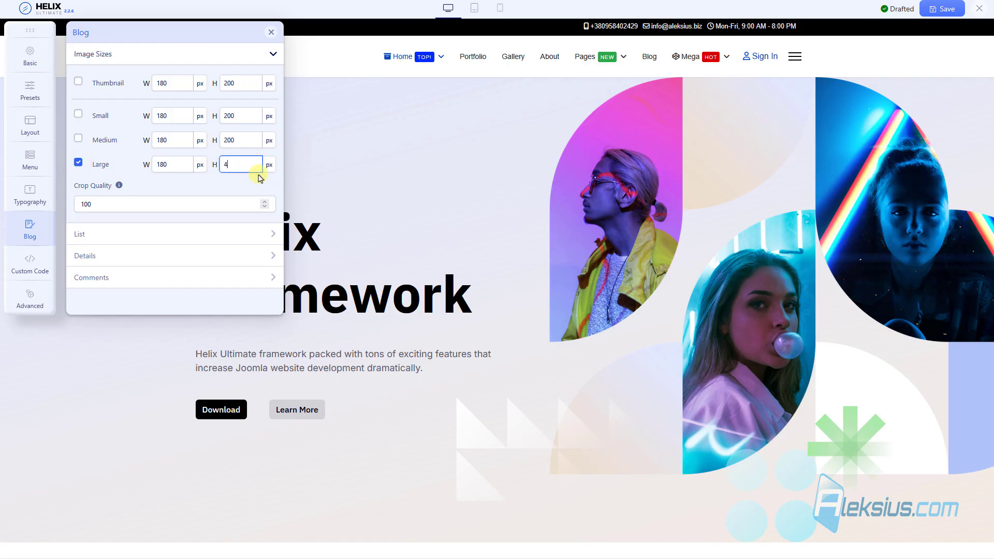
# Step: Review the Blog options for List and Details, and view the first article from the website's Blog page
pyautogui.click(145, 232)
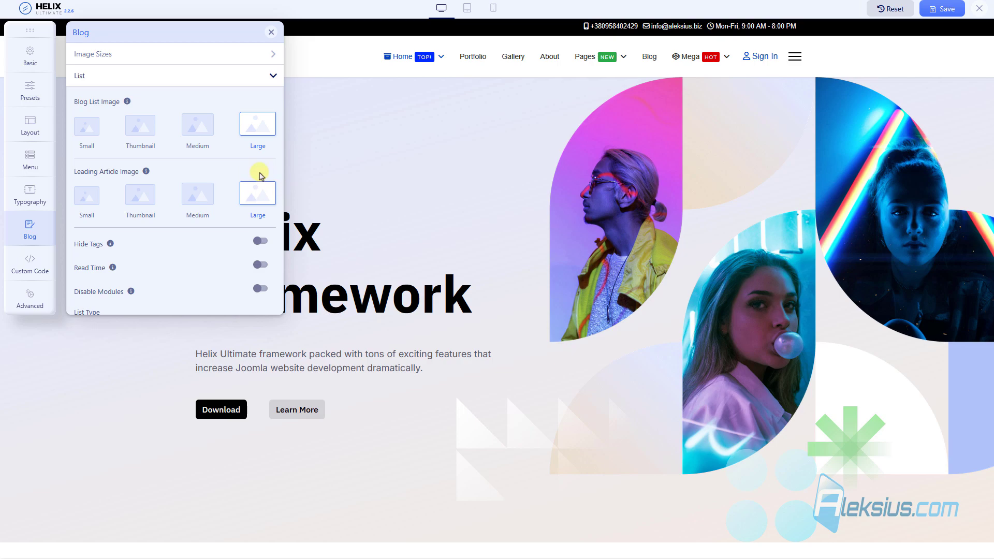
pyautogui.scroll(-3, 222, 207)
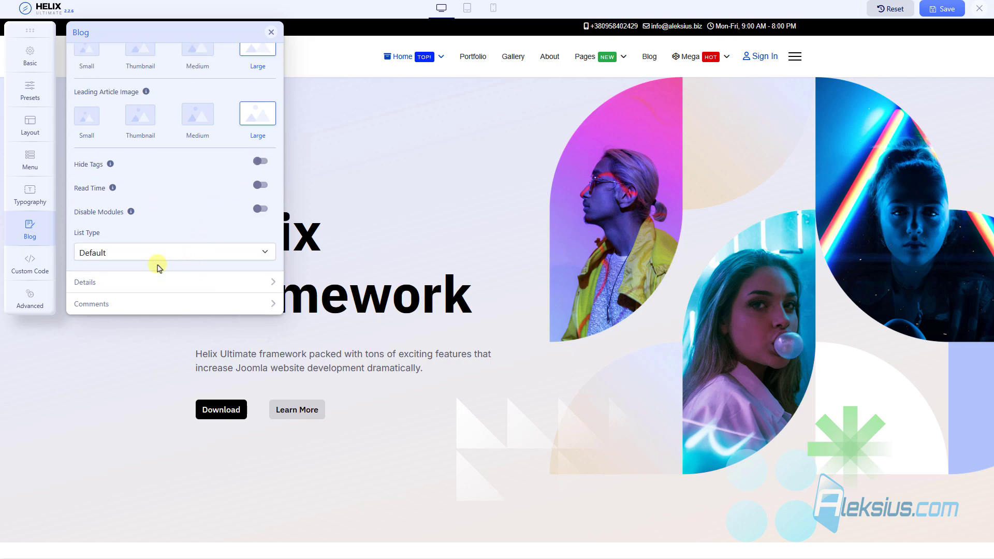
pyautogui.click(143, 282)
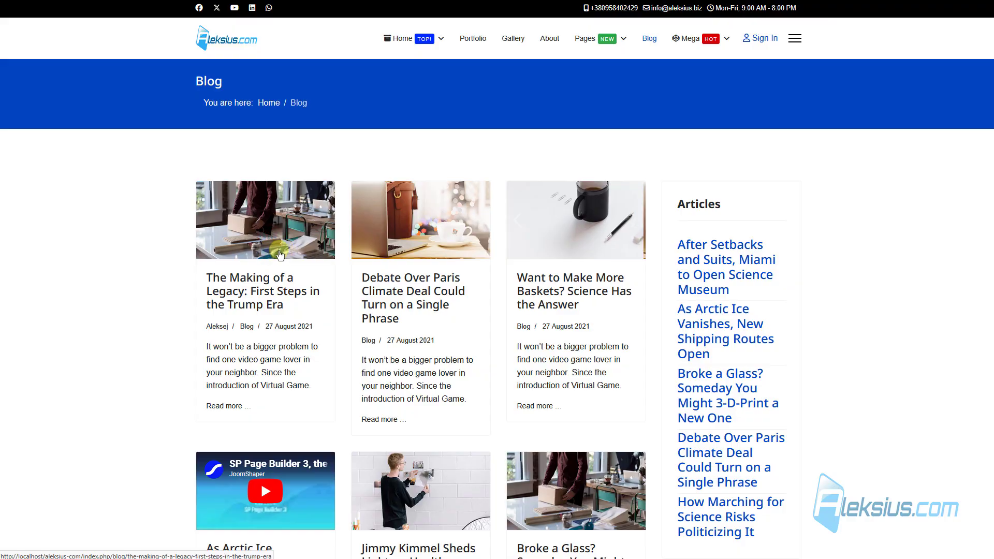
pyautogui.click(280, 254)
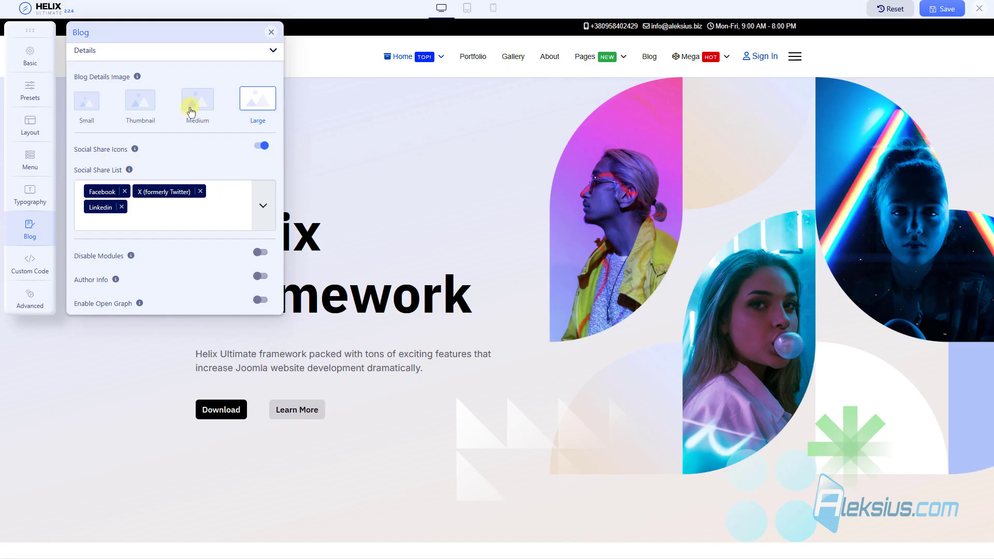
# Step: Return to the Blog Image Sizes options and save the template settings
pyautogui.click(222, 57)
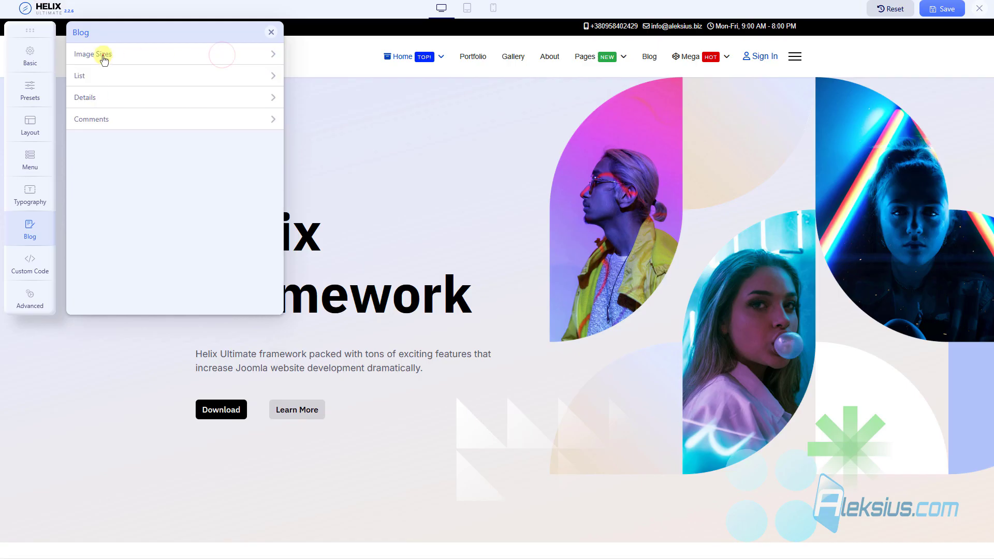
pyautogui.click(101, 55)
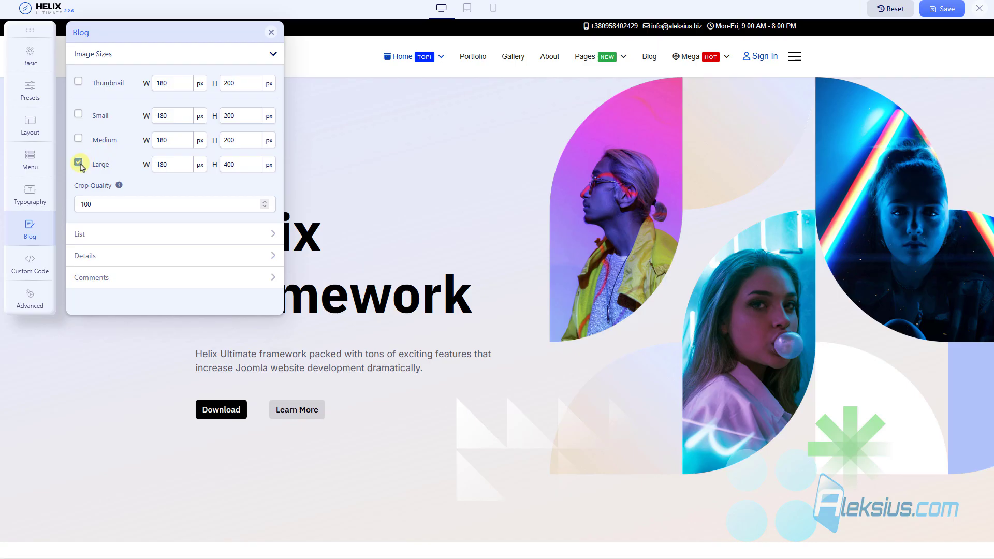
pyautogui.click(947, 9)
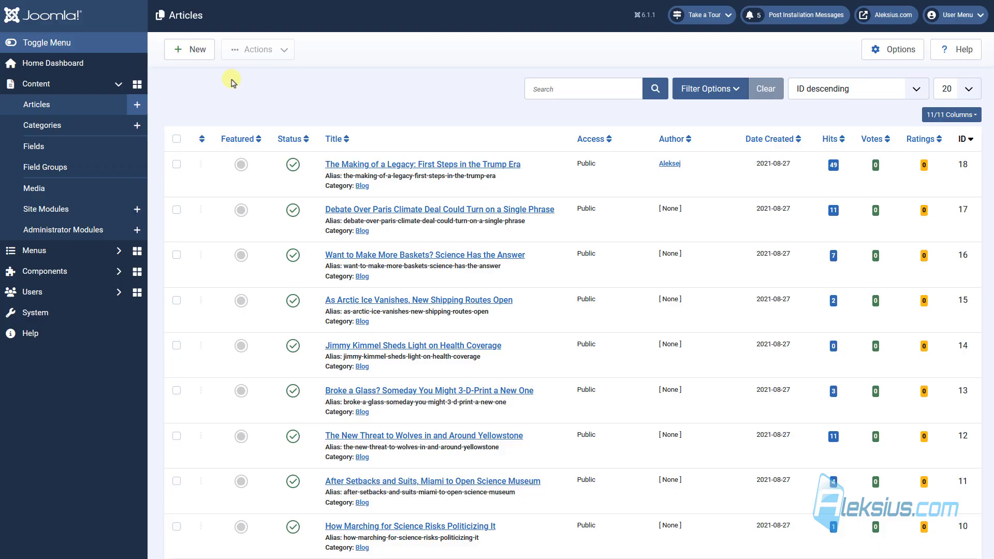
# Step: Create a new article in the Joomla administrator and title it "Test test"
pyautogui.click(193, 49)
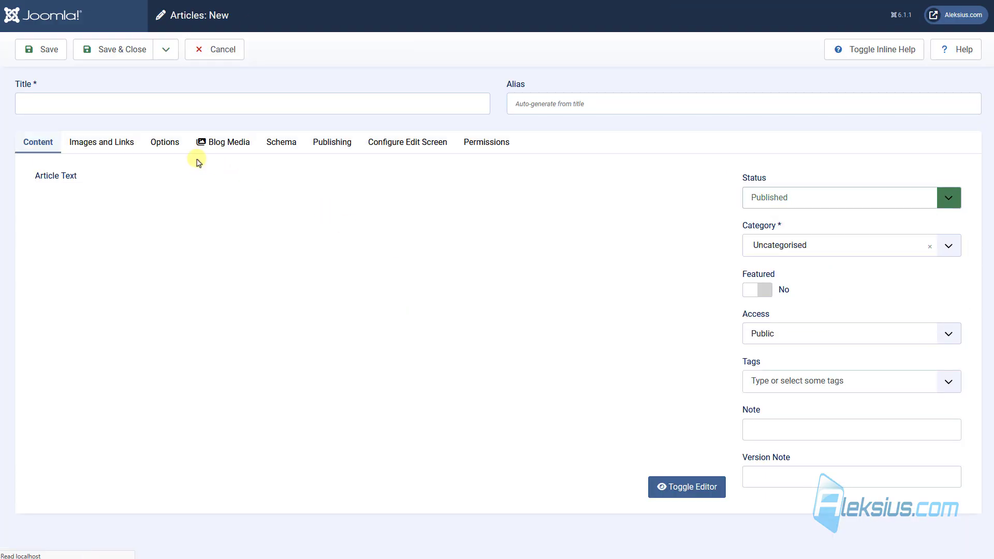
pyautogui.click(118, 105)
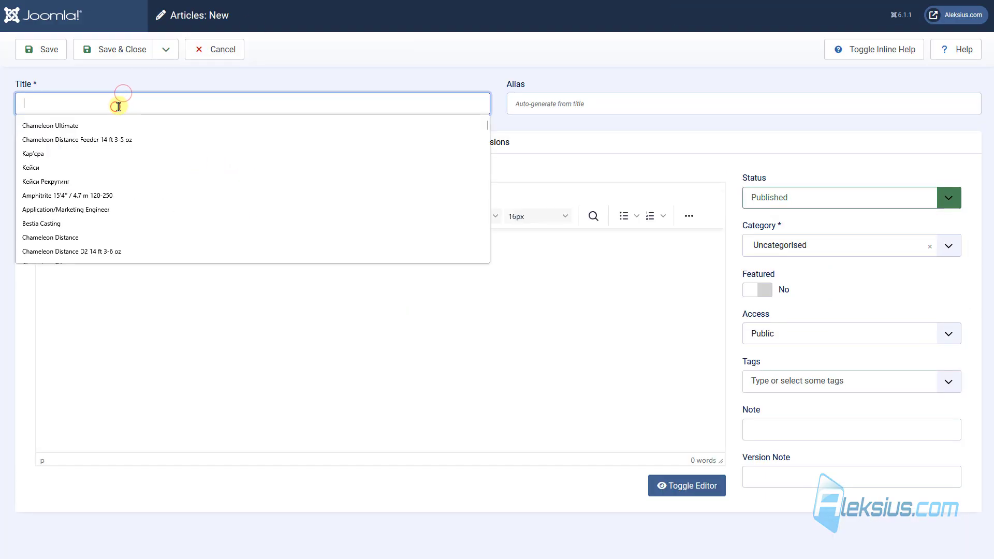
pyautogui.write('Test test')
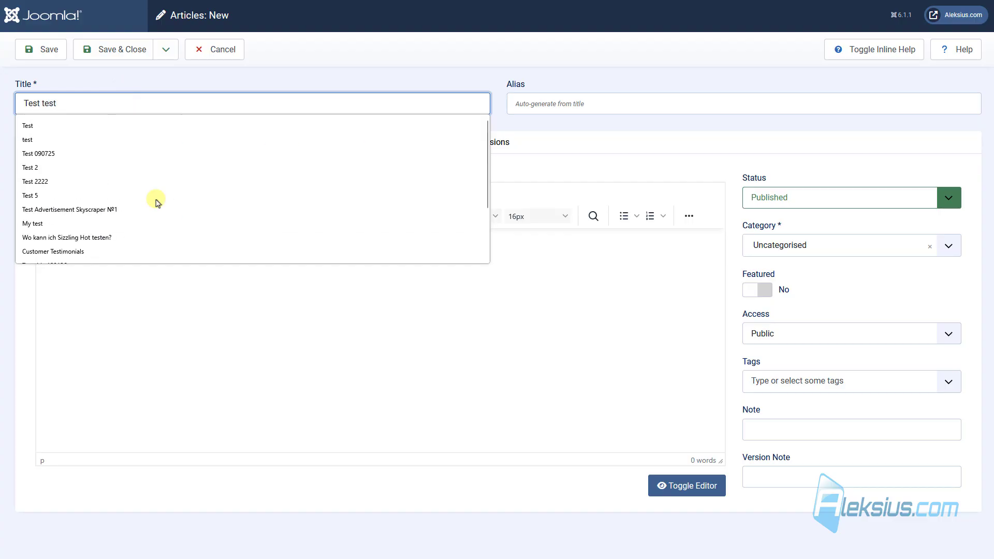
# Step: Fill the article text with three copies of the paragraph beginning "In previous cycles of video tutorials on creating a company website"
pyautogui.click(229, 333)
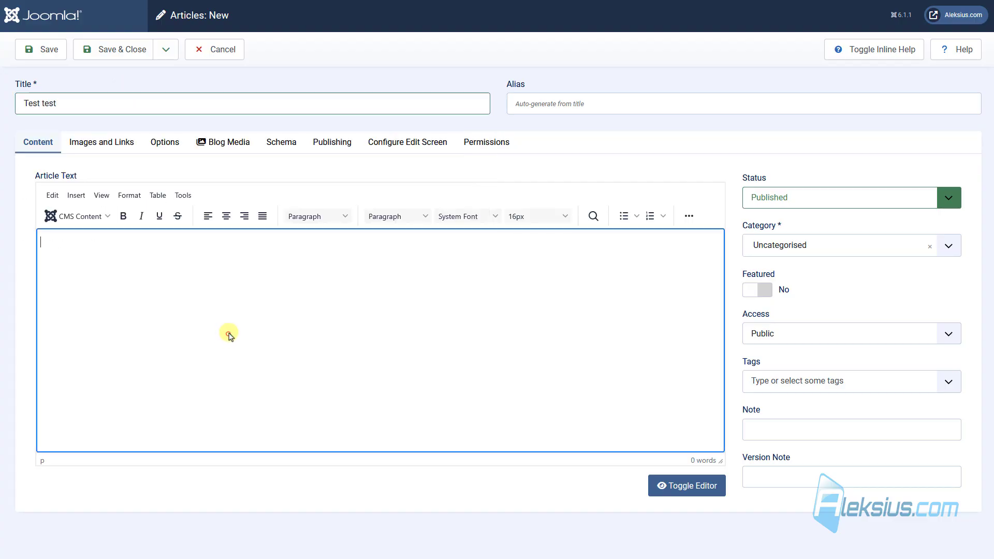
pyautogui.write('In previous cycles of video tutorials on creating a company website and an online store, we used templates based on the Helix Ultimate framework. In the previous video tutorial, we reviewed two sections of the template settings on this framework, namely Basic and Presets. In this video tutorial, we will look at the Layout section.')
pyautogui.click(594, 264)
pyautogui.write('In previous cycles of video tutorials on creating a company website and an online store, we used templates based on the Helix Ultimate framework. In the previous video tutorial, we reviewed two sections of the template settings on this framework, namely Basic and Presets. In this video tutorial, we will look at the Layout section.')
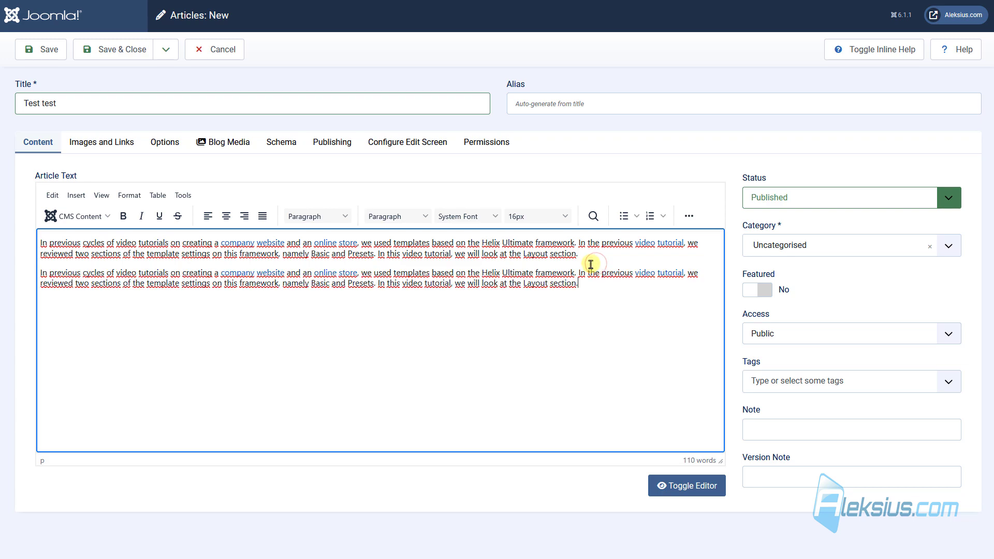
pyautogui.write('In previous cycles of video tutorials on creating a company website and an online store, we used templates based on the Helix Ultimate framework. In the previous video tutorial, we reviewed two sections of the template settings on this framework, namely Basic and Presets. In this video tutorial, we will look at the Layout section.')
# Step: Insert a Read More break between the first and second paragraphs of the article text
pyautogui.click(595, 268)
pyautogui.press('Return')
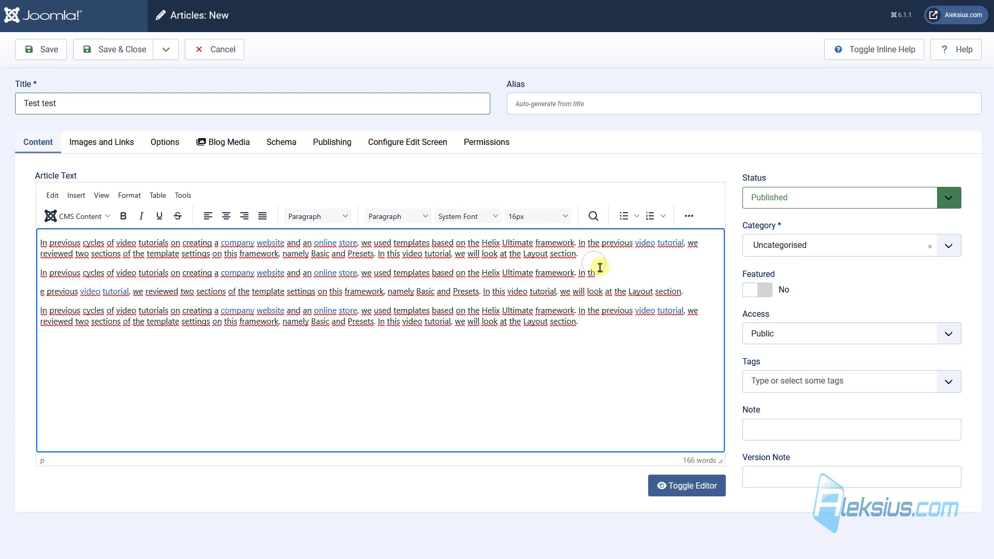
pyautogui.press('BackSpace')
pyautogui.press('Return')
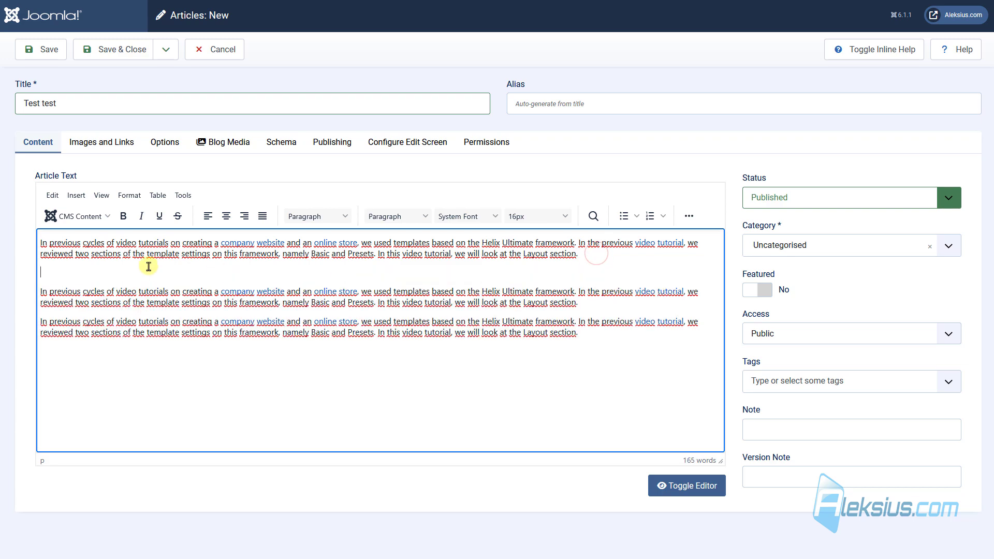
pyautogui.click(80, 216)
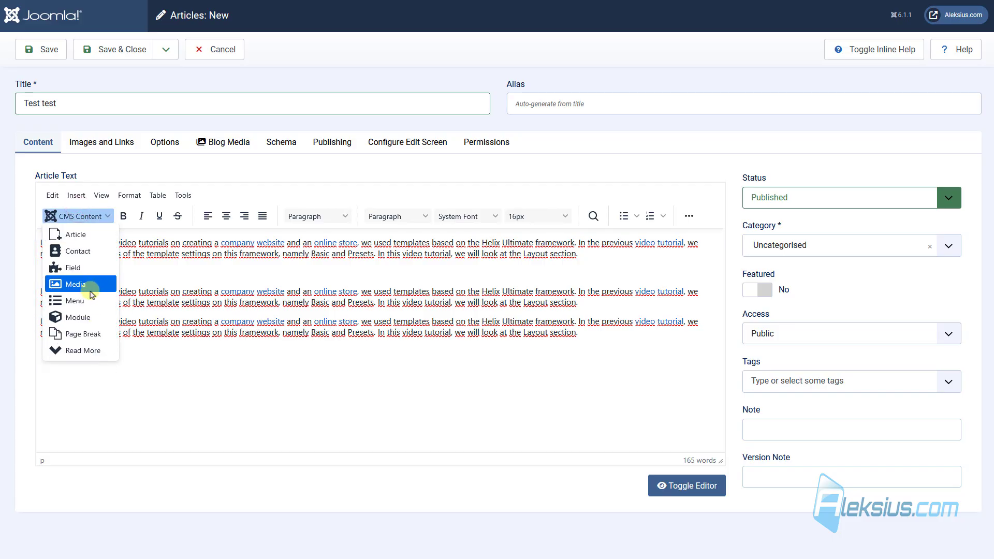
pyautogui.click(94, 351)
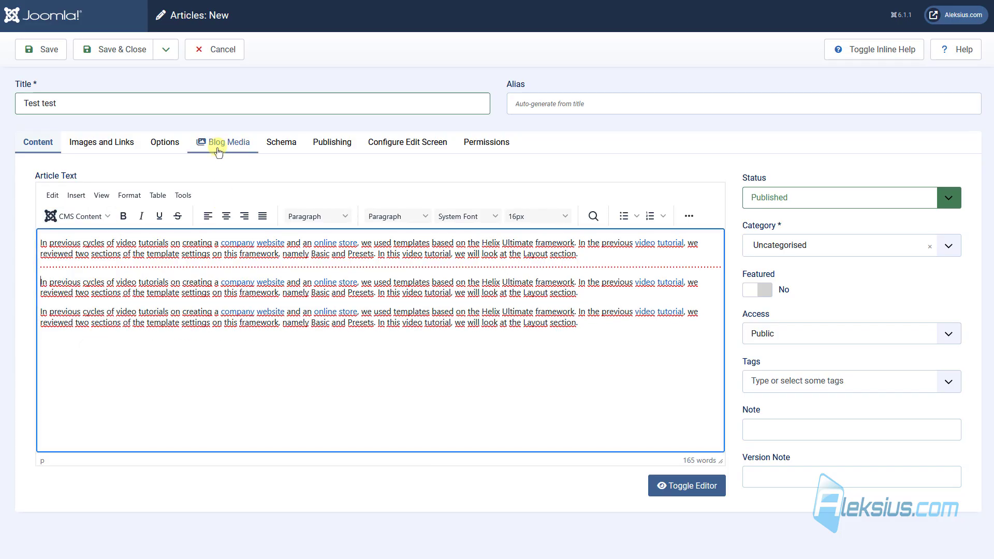
# Step: Upload izobrazhenie-41 as the article's Featured Image in Blog Media and save the article
pyautogui.click(113, 143)
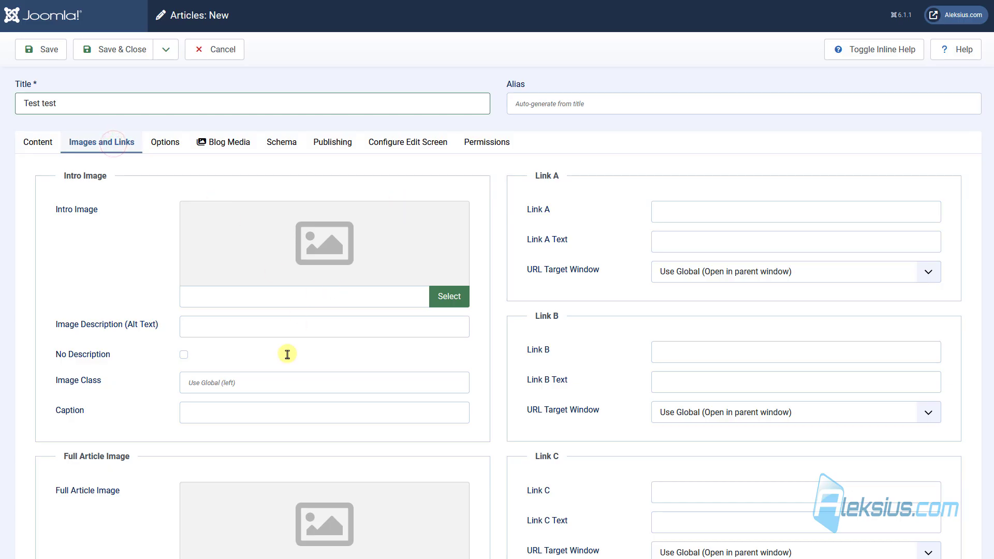
pyautogui.click(221, 145)
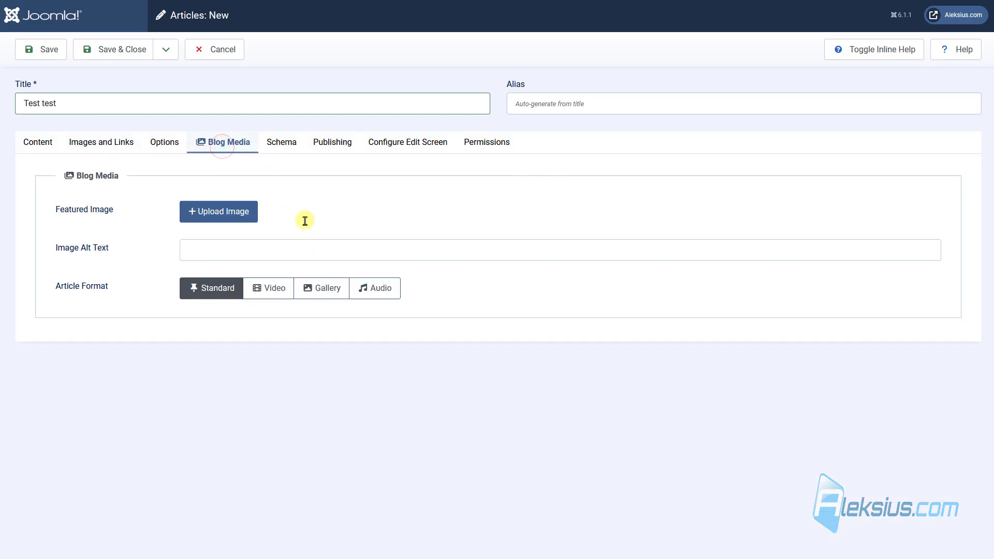
pyautogui.click(213, 214)
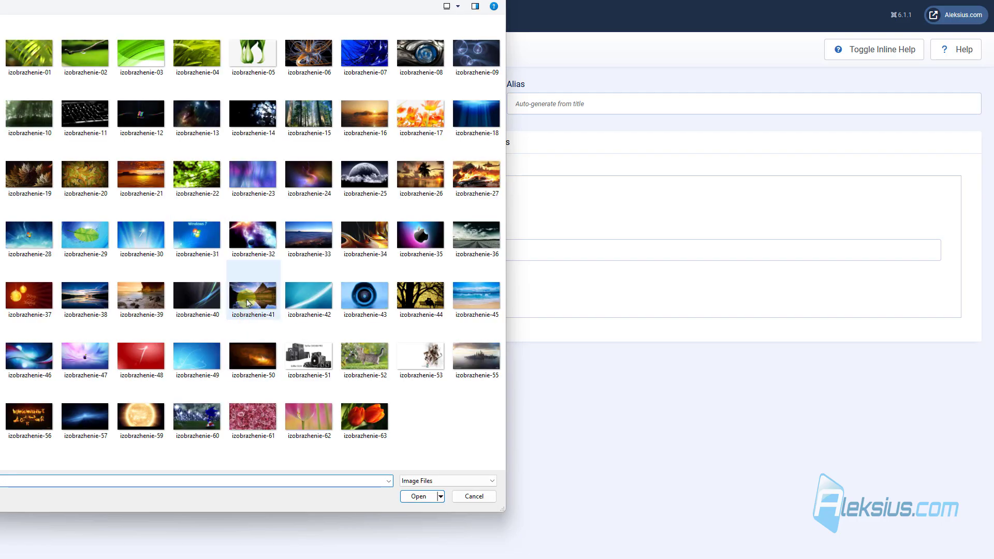
pyautogui.click(250, 305)
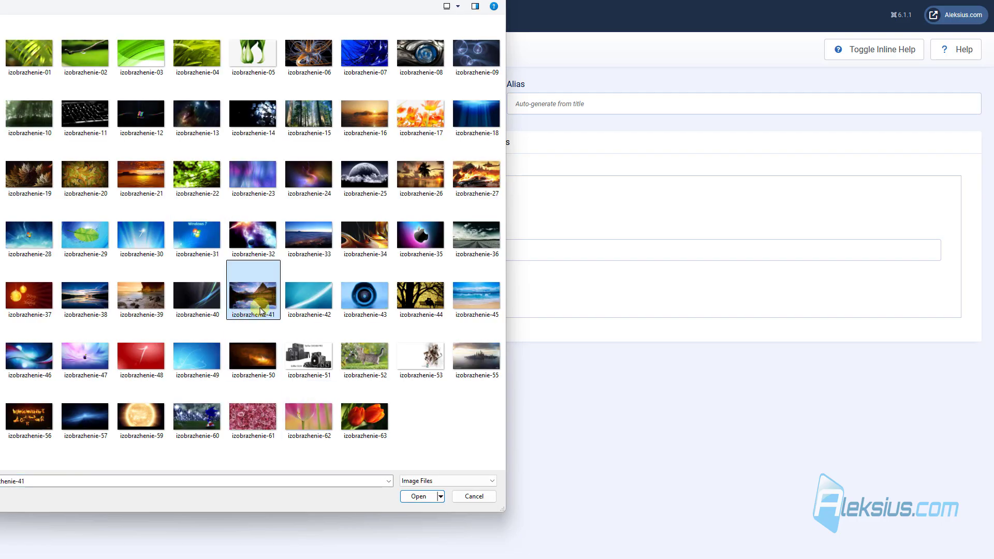
pyautogui.moveTo(261, 311)
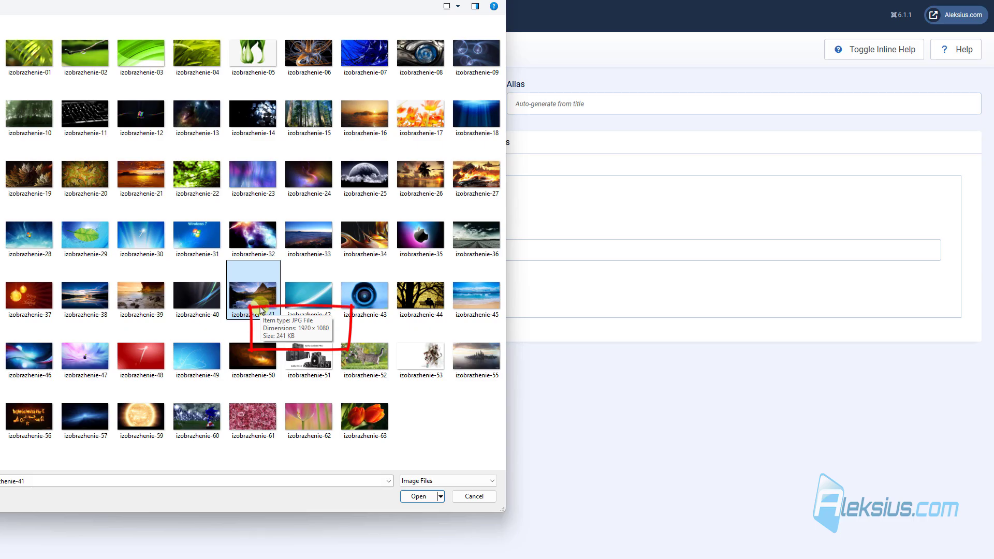
pyautogui.click(433, 496)
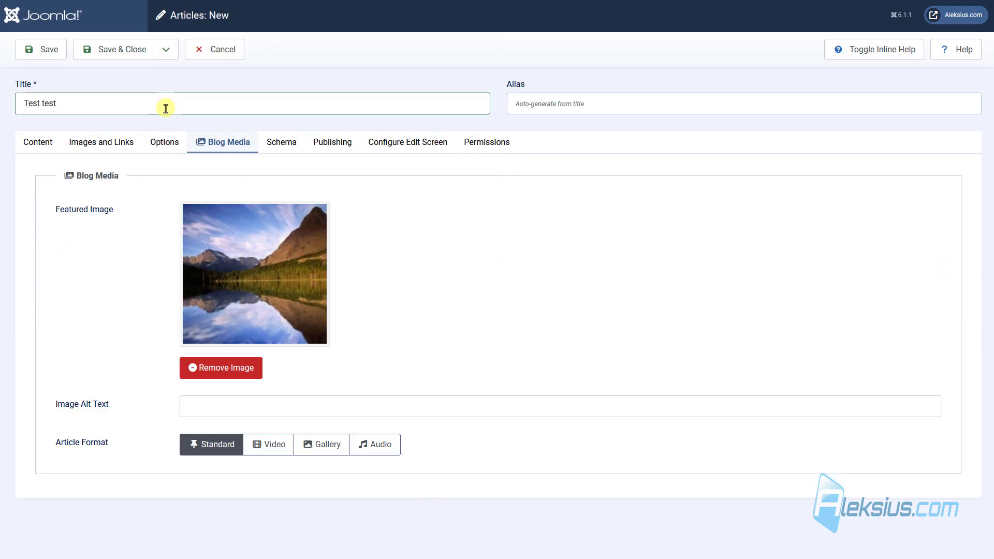
pyautogui.click(36, 54)
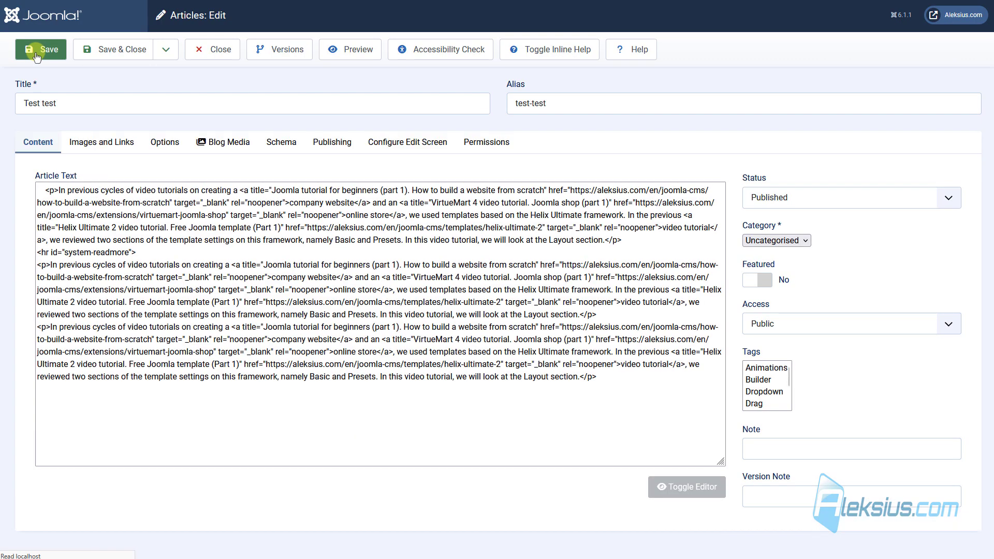
# Step: Assign the Test test article to the Blog category and save the article
pyautogui.click(821, 228)
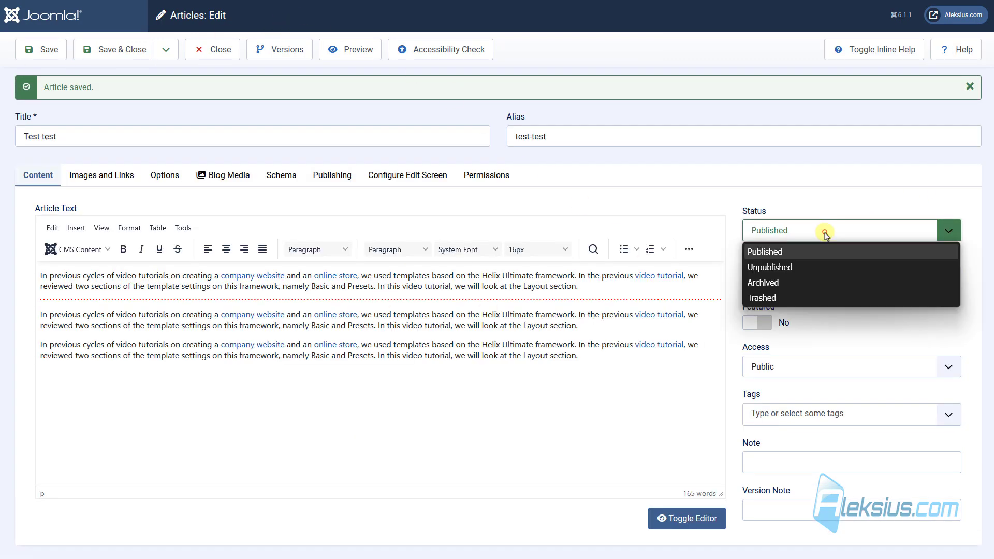
pyautogui.click(786, 174)
pyautogui.click(785, 284)
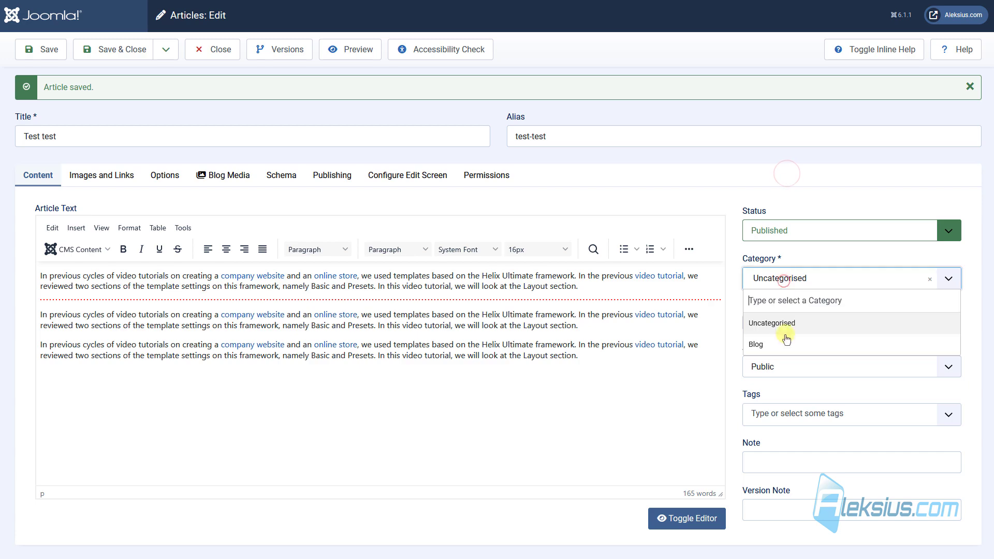
pyautogui.click(786, 341)
pyautogui.click(48, 46)
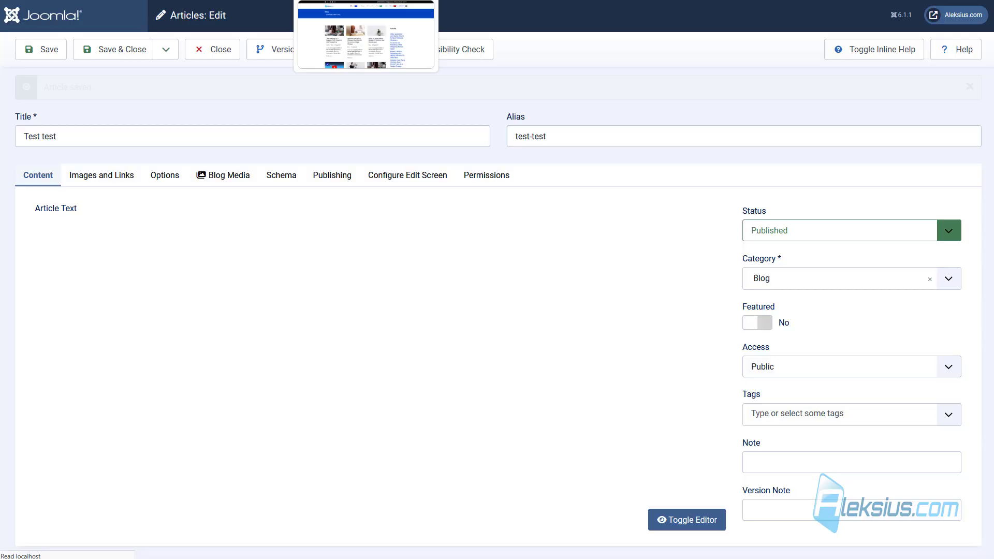
# Step: Reload the site's Blog page and examine how the Test test article's image displays in the article list
pyautogui.click(353, 0)
pyautogui.press('F5')
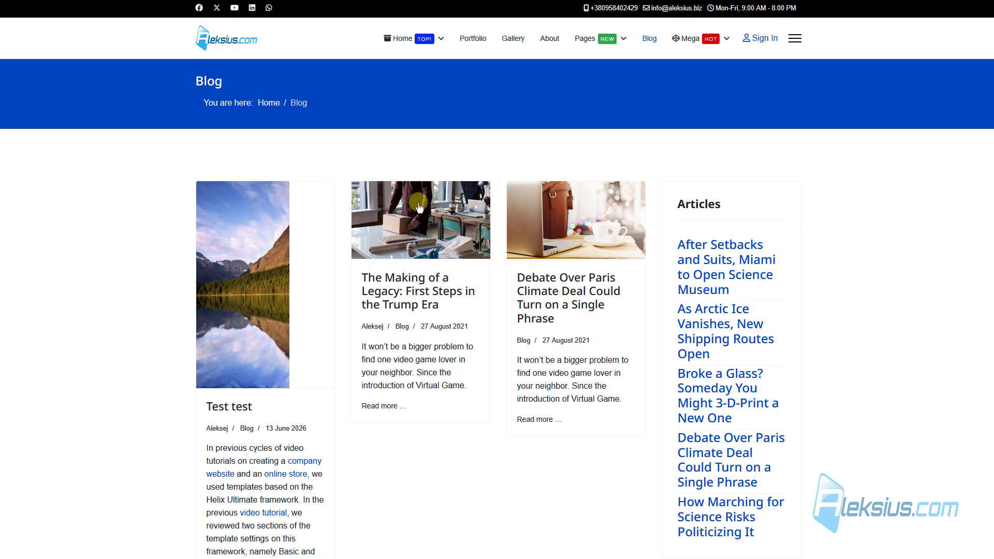
pyautogui.scroll(-8, 608, 269)
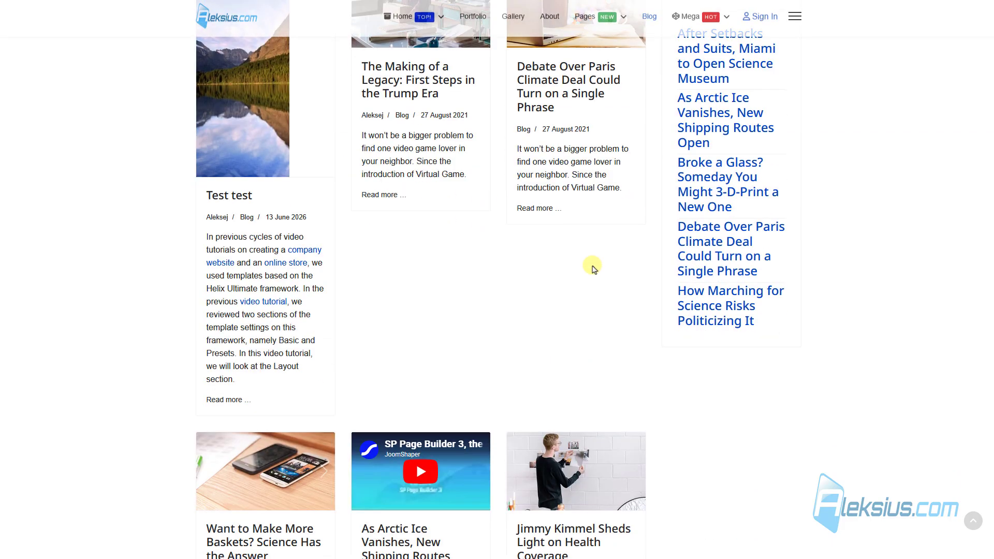
pyautogui.scroll(8, 483, 270)
pyautogui.click(284, 253)
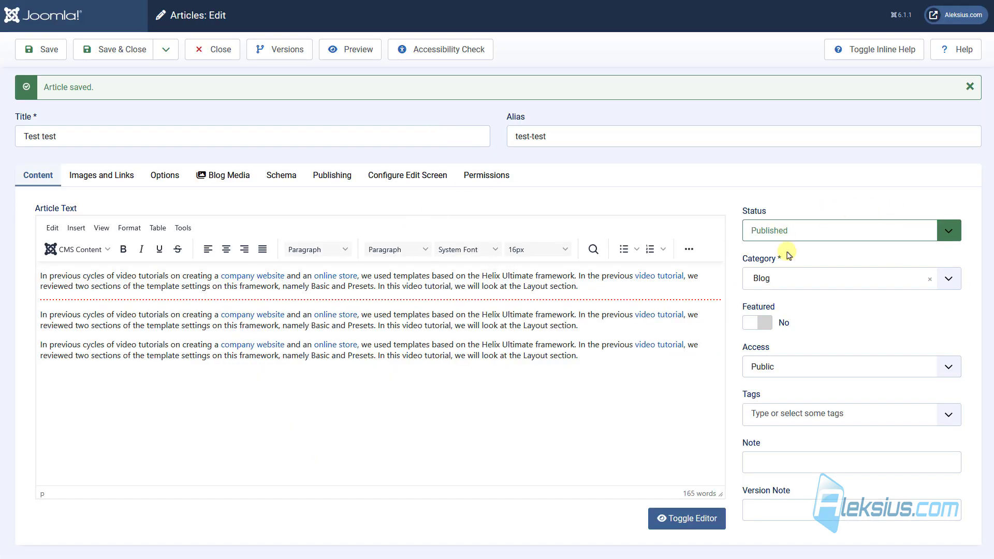
# Step: Set the Test test article's status to Unpublished, saving and closing the article
pyautogui.click(788, 232)
pyautogui.click(774, 267)
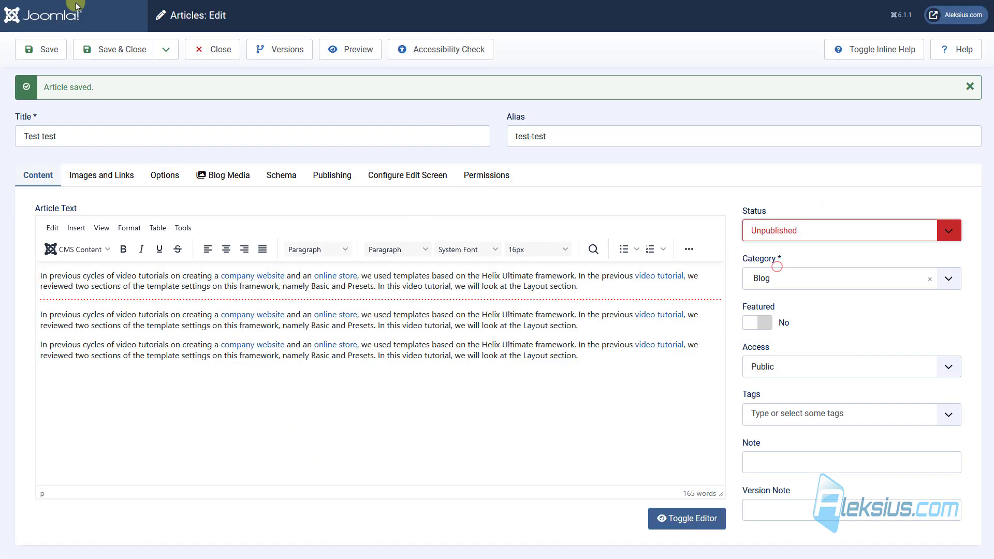
pyautogui.click(127, 56)
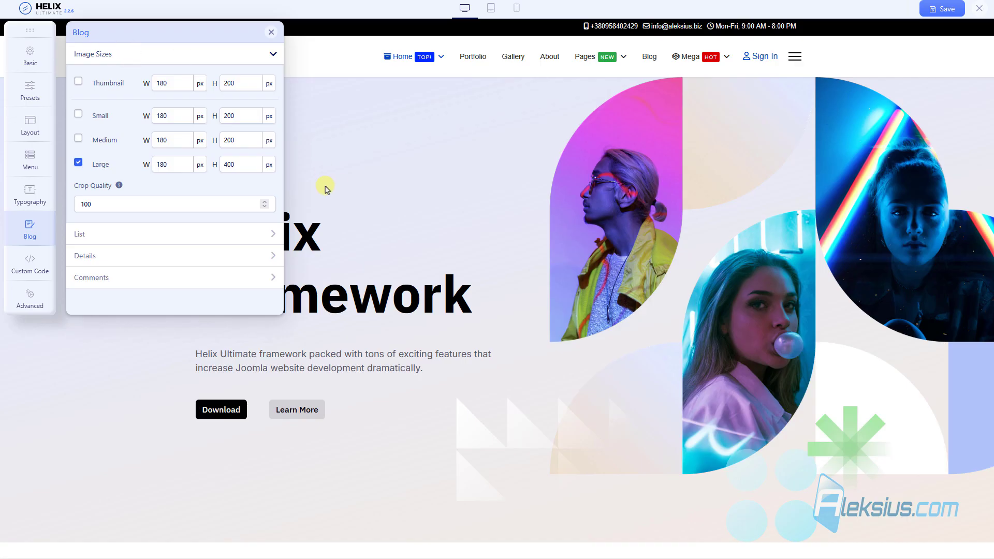
# Step: Switch to the template's Blog settings and compare the Image Sizes and List image options with the site's Blog page
pyautogui.click(127, 234)
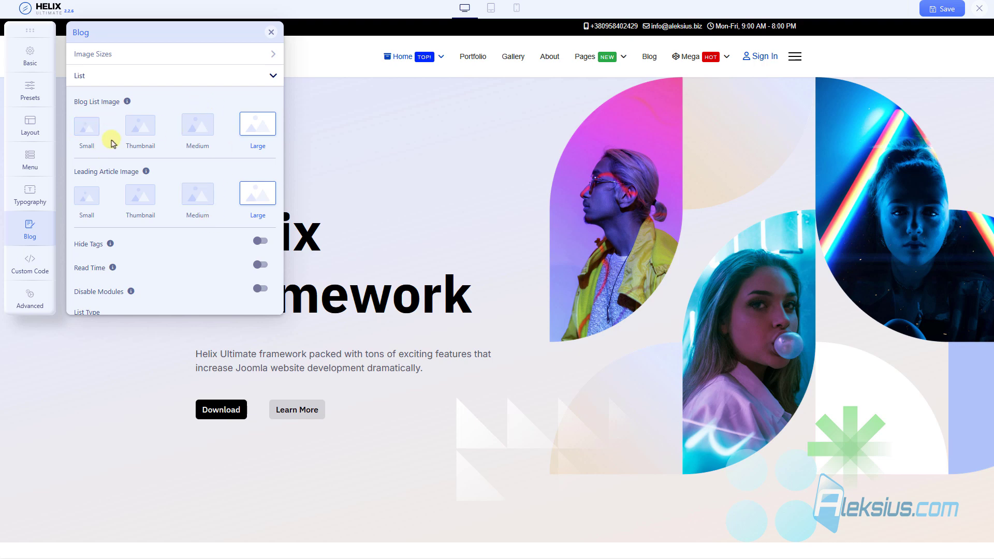
pyautogui.click(145, 56)
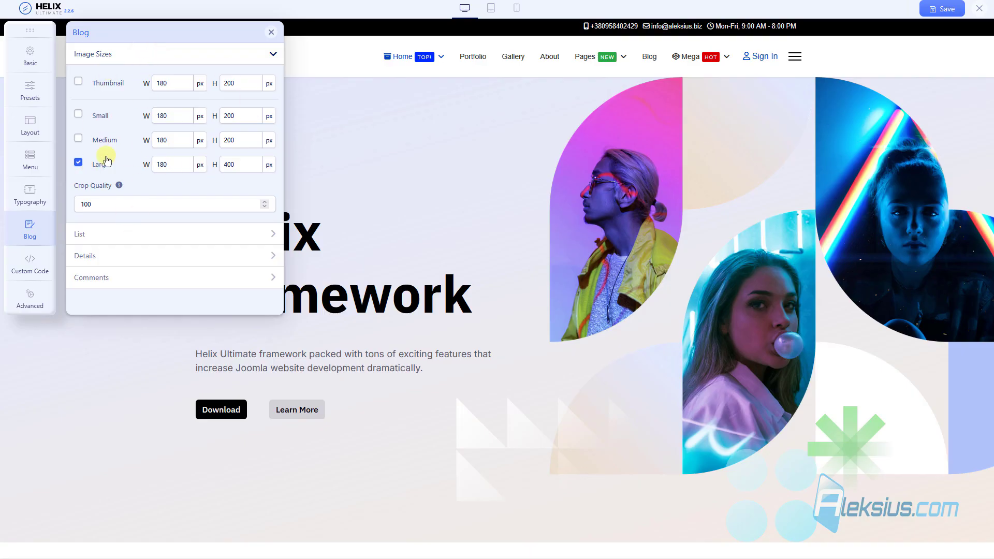
pyautogui.click(143, 233)
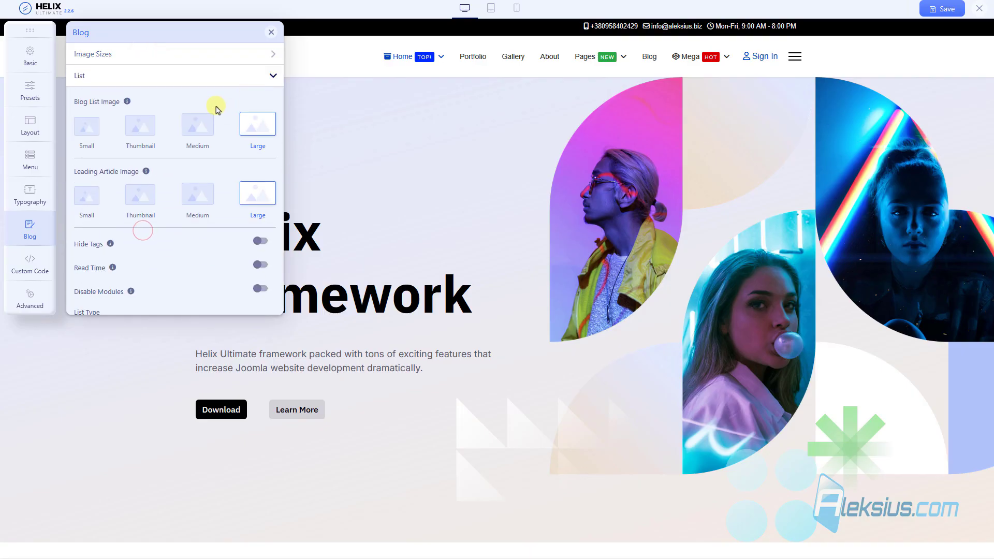
pyautogui.scroll(-2, 231, 124)
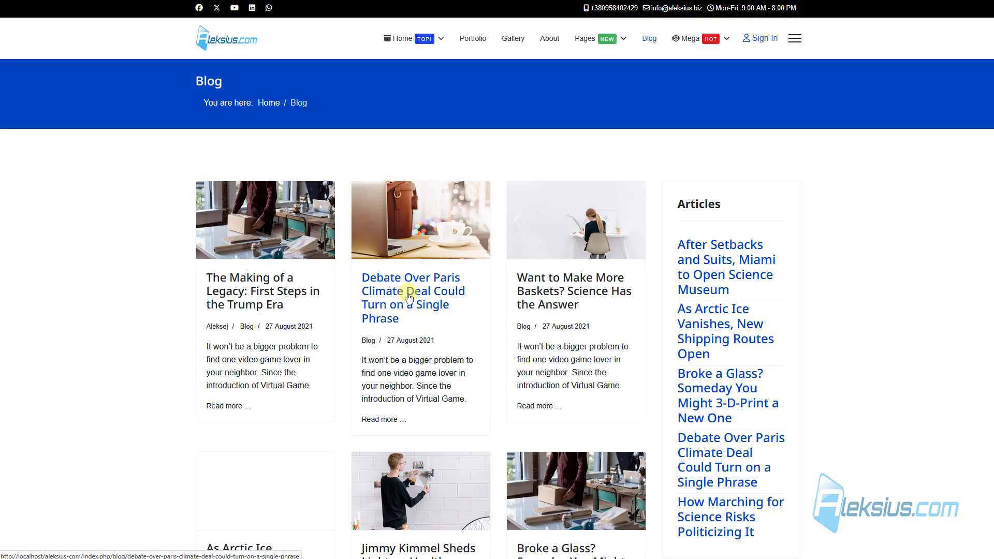
pyautogui.scroll(-2, 411, 292)
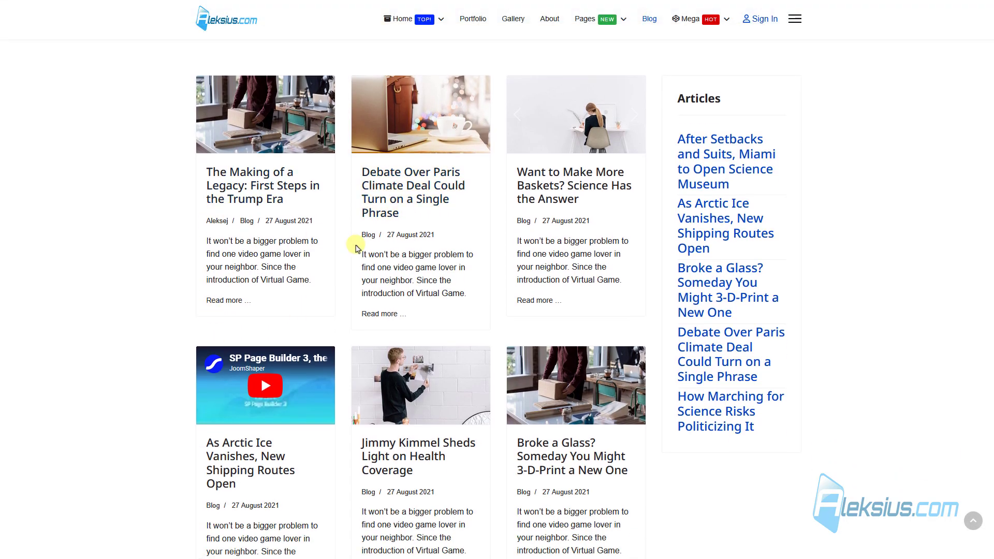
pyautogui.scroll(2, 475, 171)
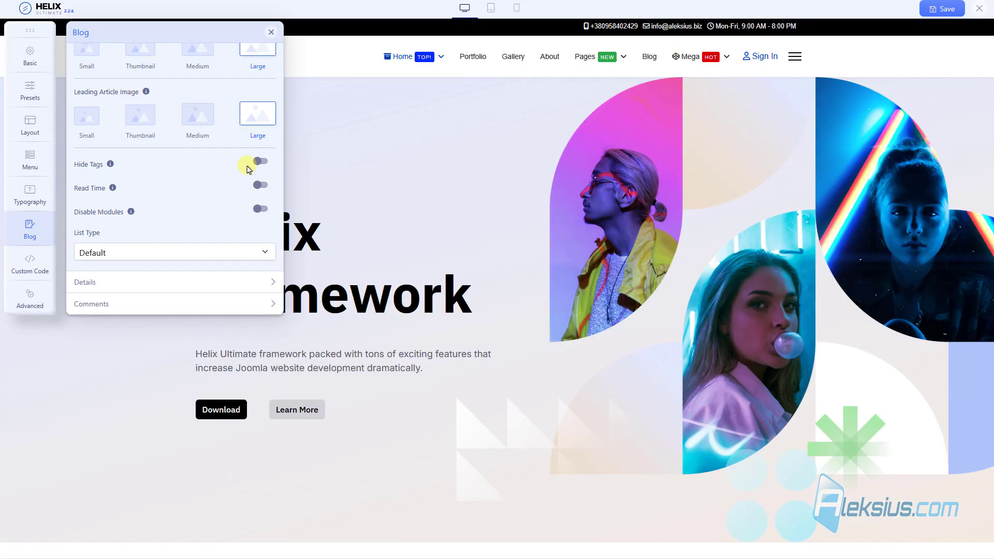
# Step: Enable Hide Tags, Read Time and Disable Modules for the blog list, with the right position as the disabled position
pyautogui.click(257, 161)
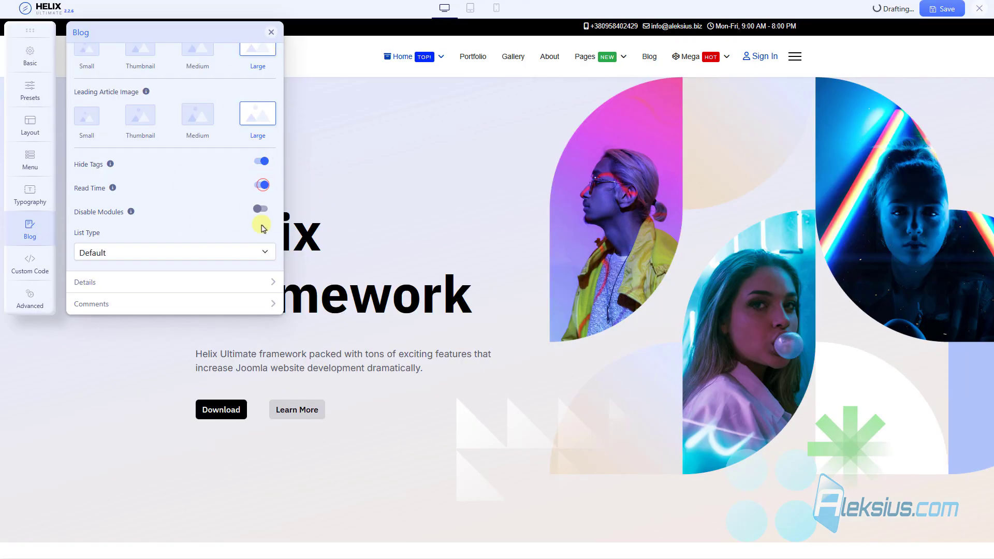
pyautogui.click(259, 209)
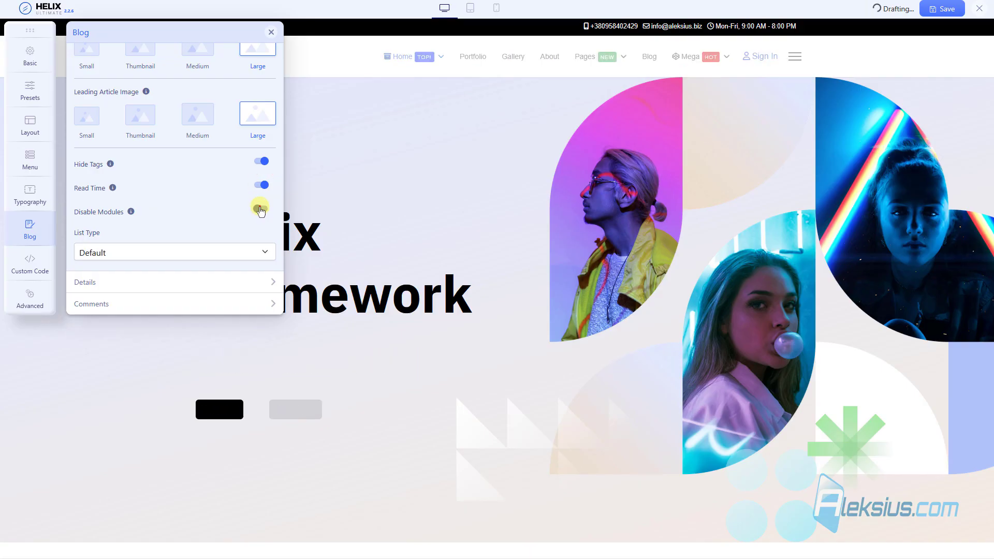
pyautogui.click(263, 253)
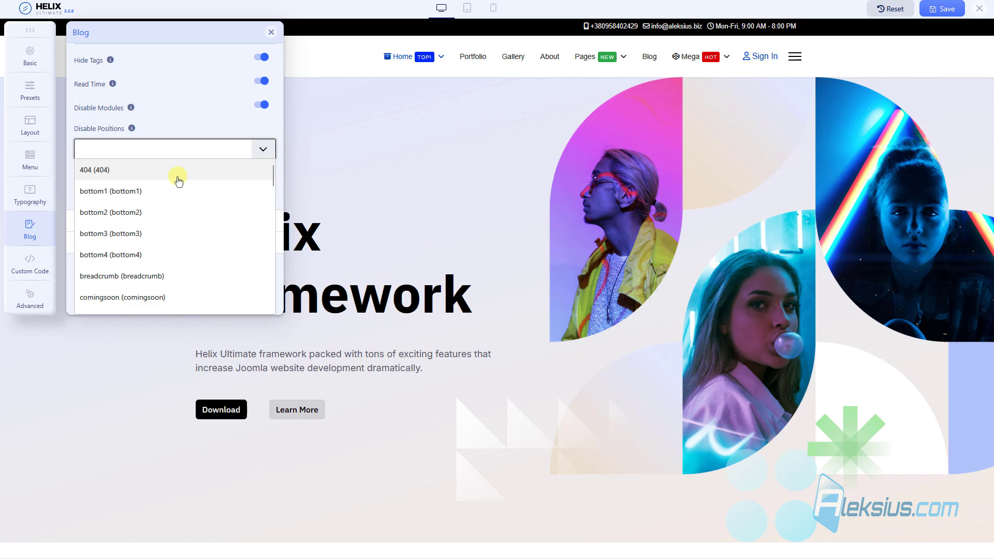
pyautogui.write('ri')
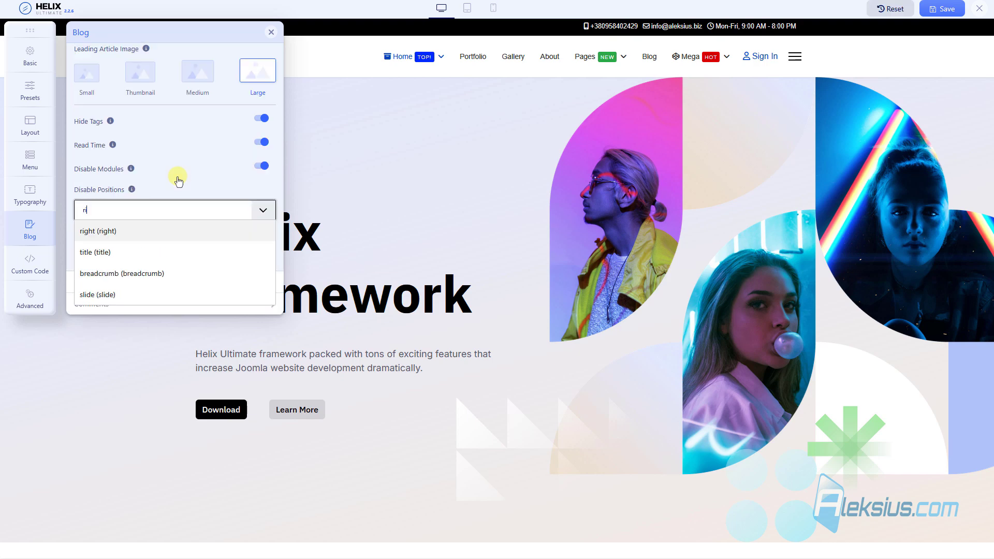
pyautogui.click(143, 232)
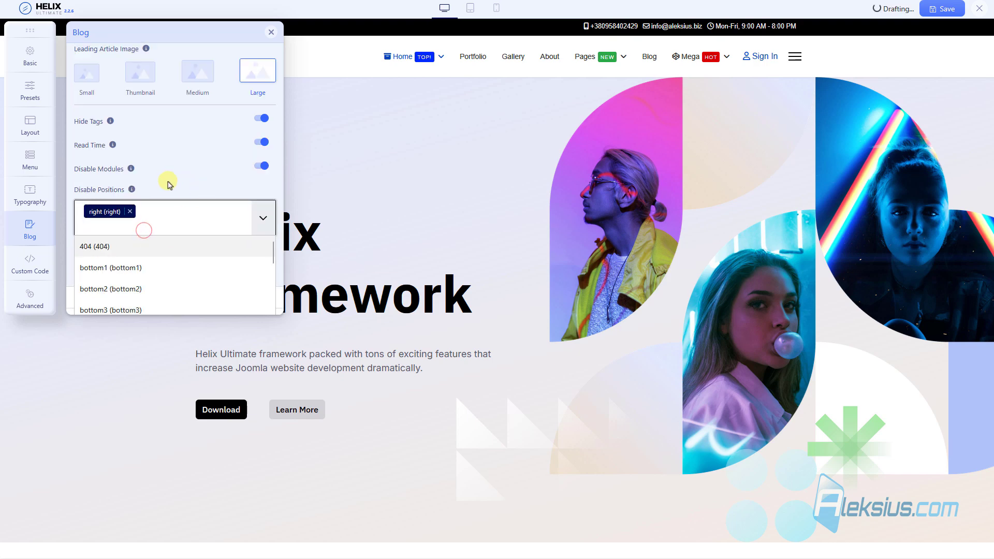
pyautogui.click(278, 136)
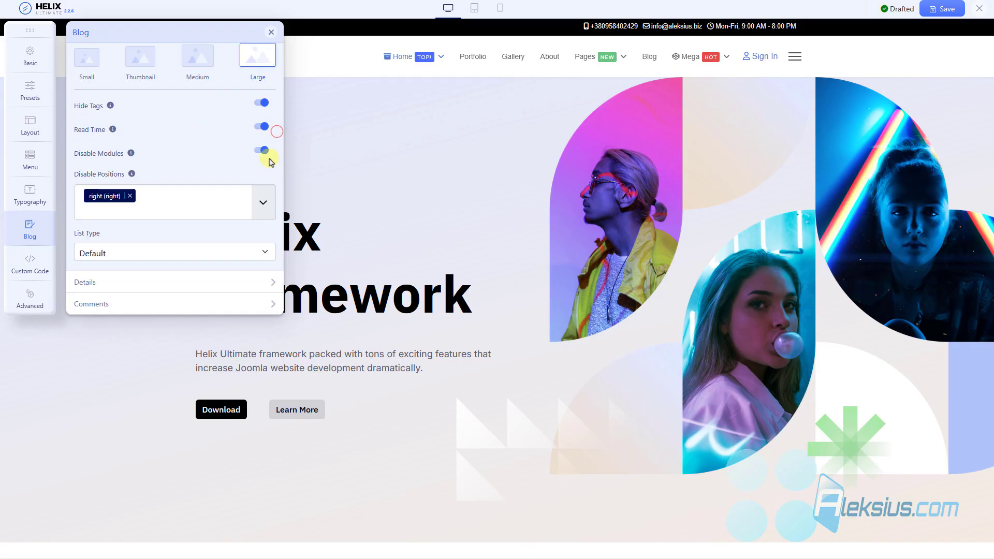
# Step: Set the blog's List Type to Masonry and save the template settings
pyautogui.click(213, 257)
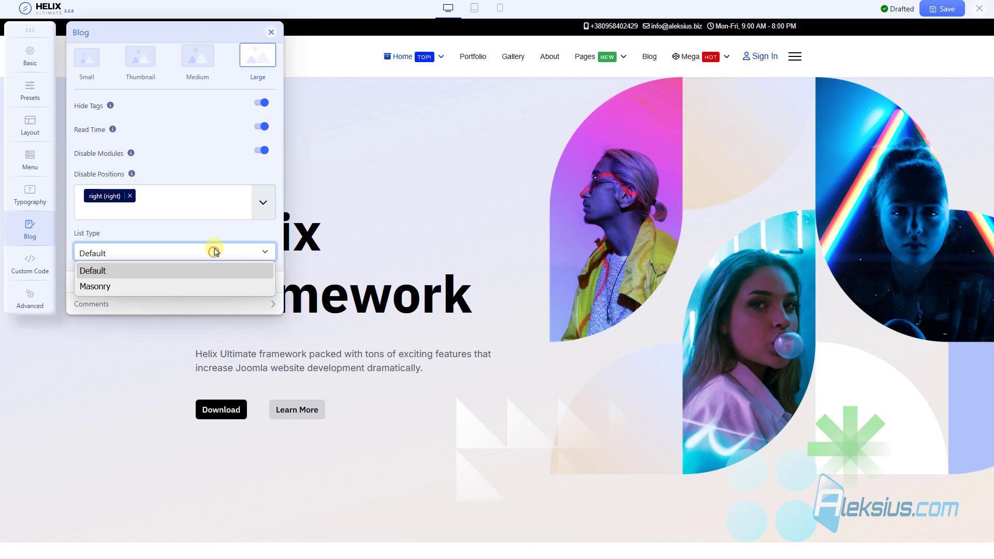
pyautogui.click(126, 284)
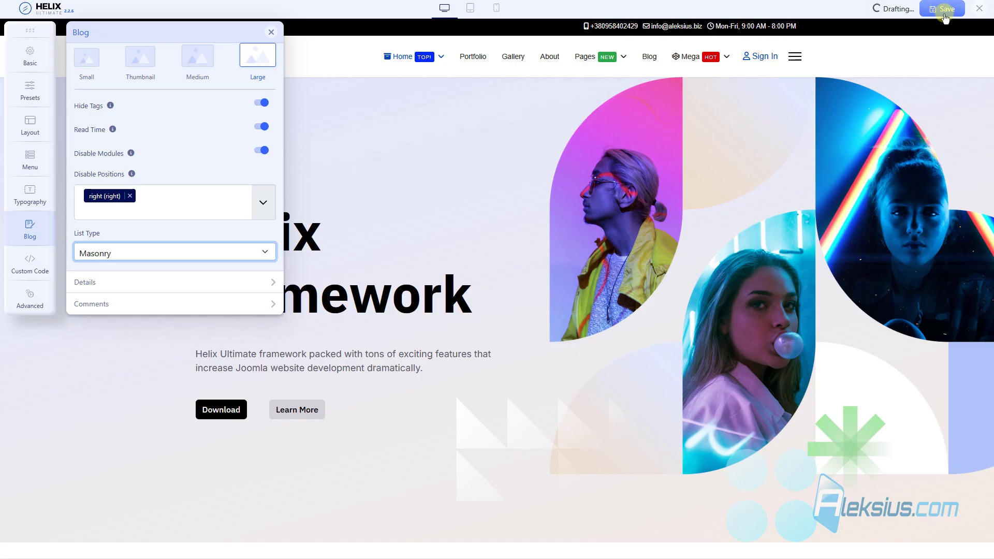
pyautogui.click(945, 10)
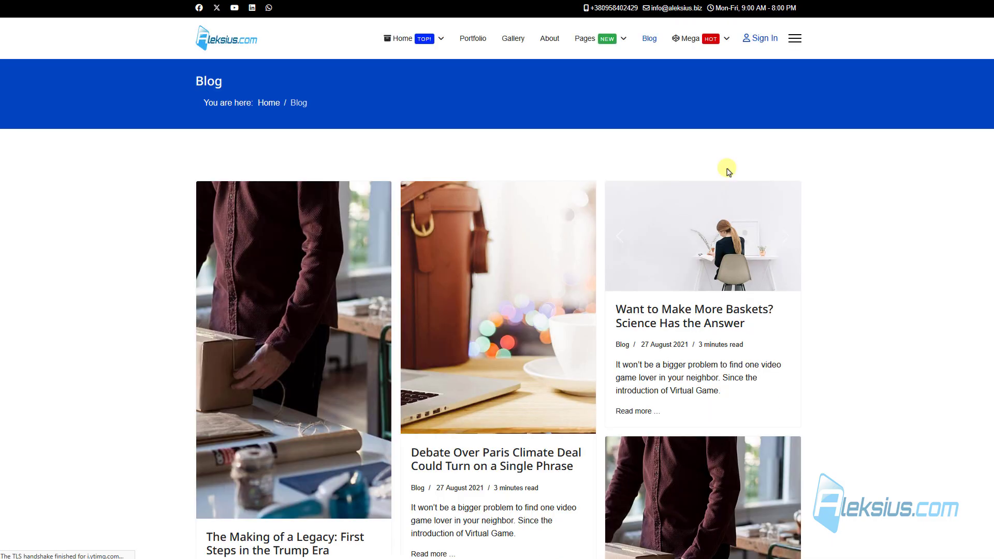
# Step: Examine the site's Blog page for the list layout, reading times and side modules, down to the footer
pyautogui.scroll(-2, 897, 257)
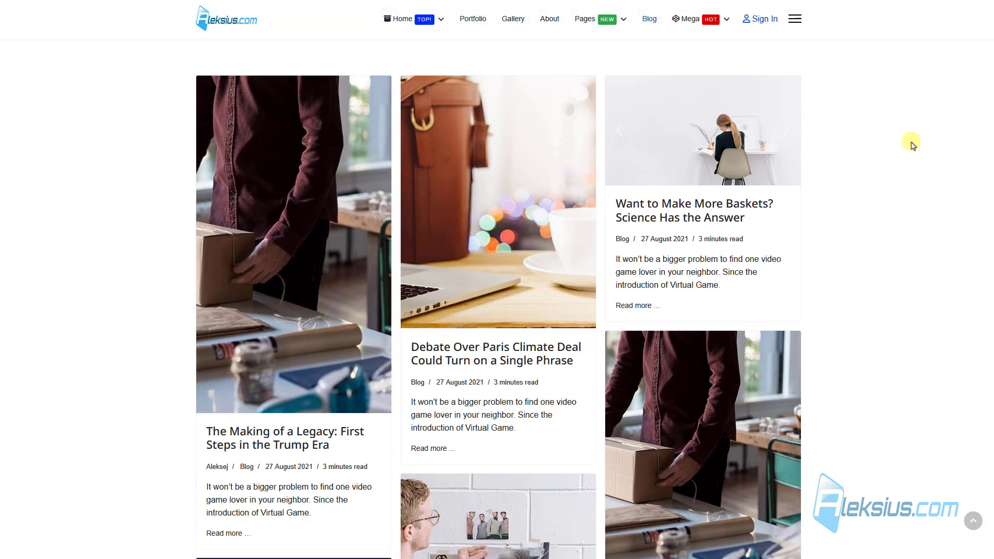
pyautogui.scroll(-3, 898, 239)
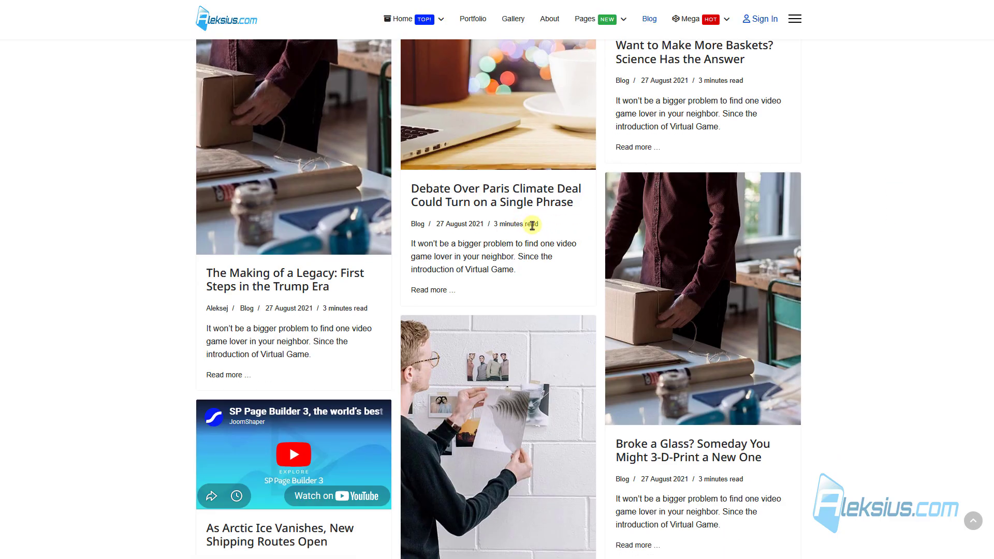
pyautogui.scroll(-9, 533, 225)
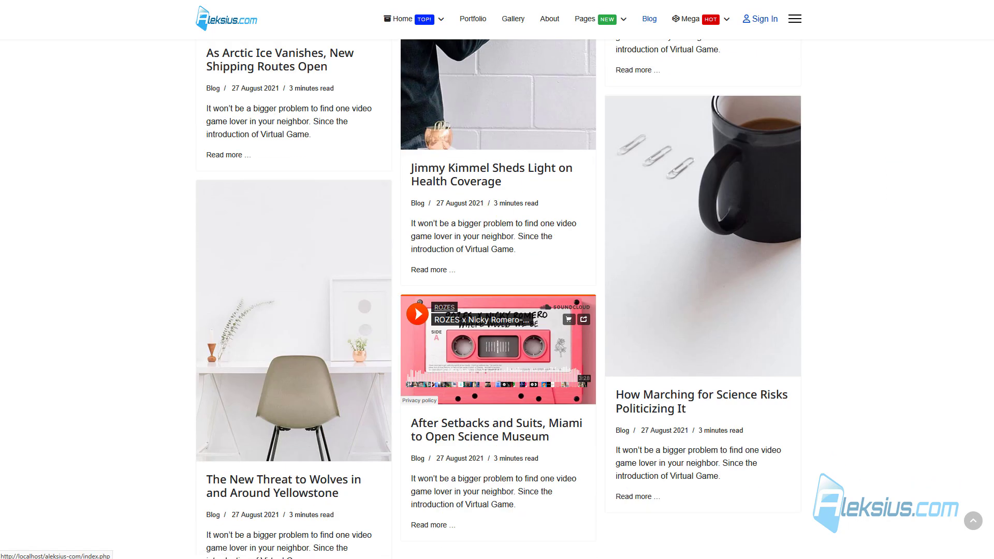
pyautogui.scroll(-5, 633, 348)
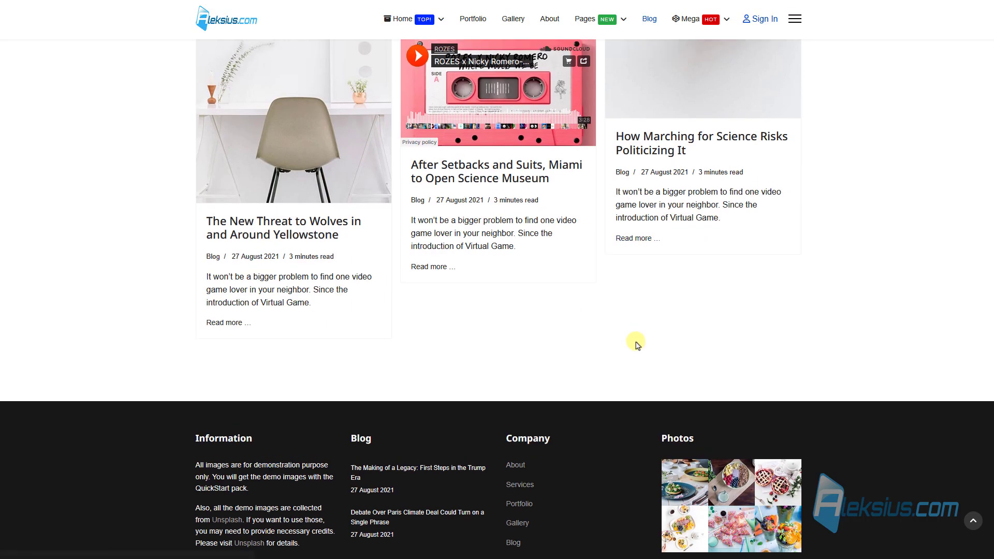
pyautogui.scroll(8, 629, 343)
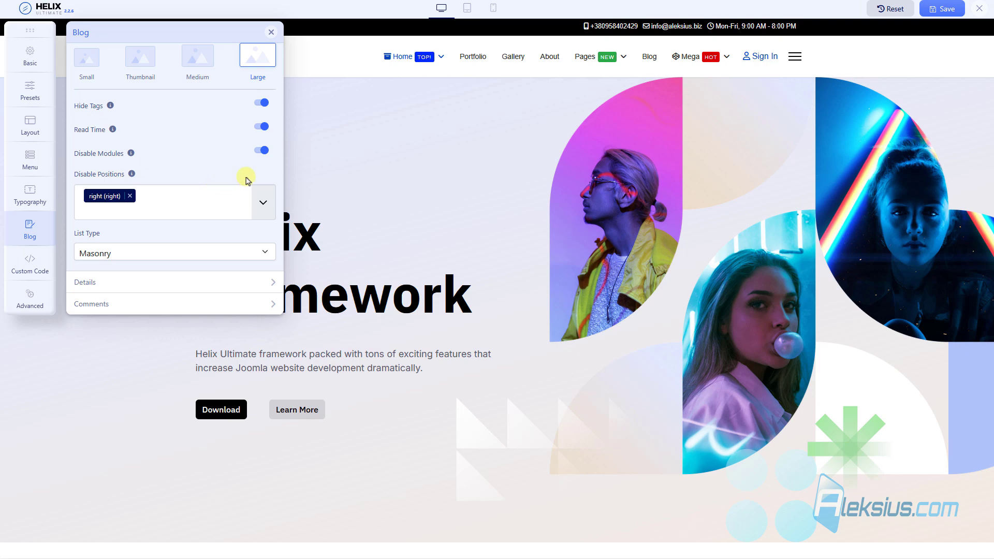
# Step: Turn off Disable Modules, Read Time and Hide Tags, set List Type to Default, and save the template settings
pyautogui.click(264, 150)
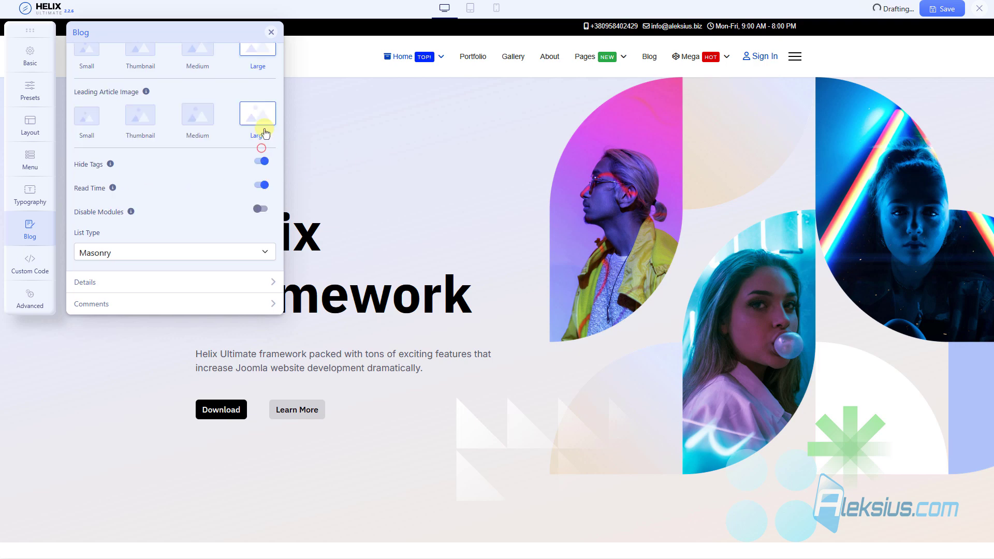
pyautogui.click(262, 161)
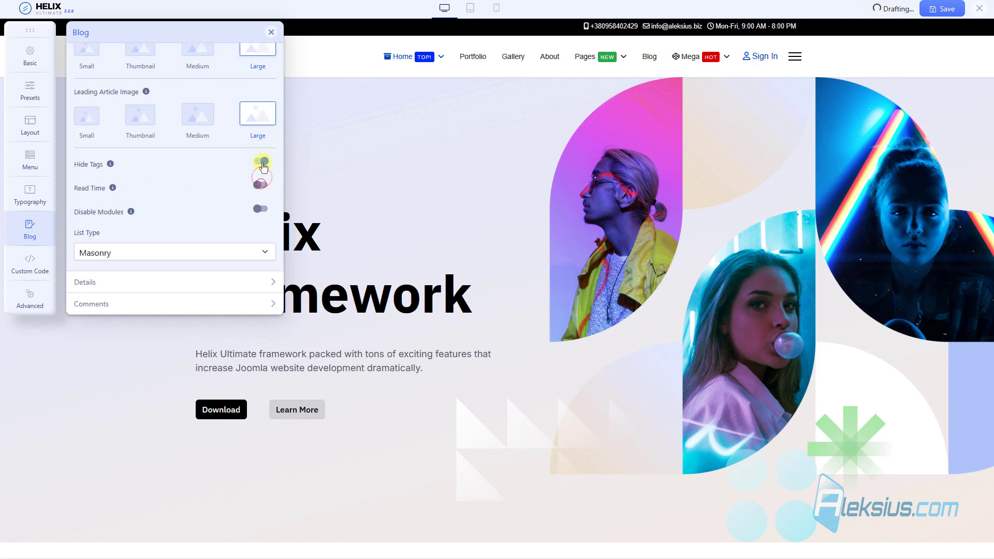
pyautogui.click(210, 252)
pyautogui.click(139, 272)
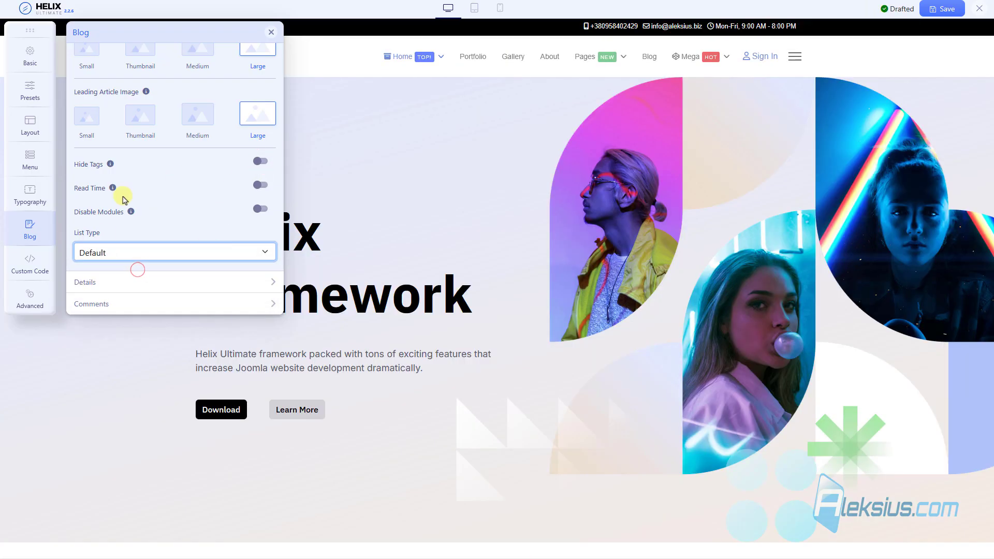
pyautogui.click(940, 11)
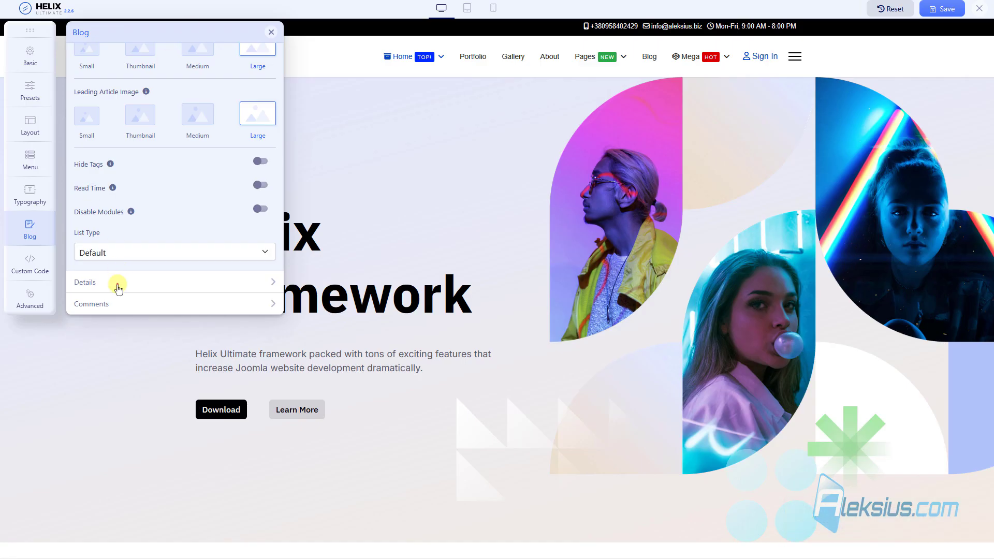
# Step: Open the blog Details settings and view the article "The Making of a Legacy: First Steps in the Trump Era" on the site
pyautogui.click(118, 288)
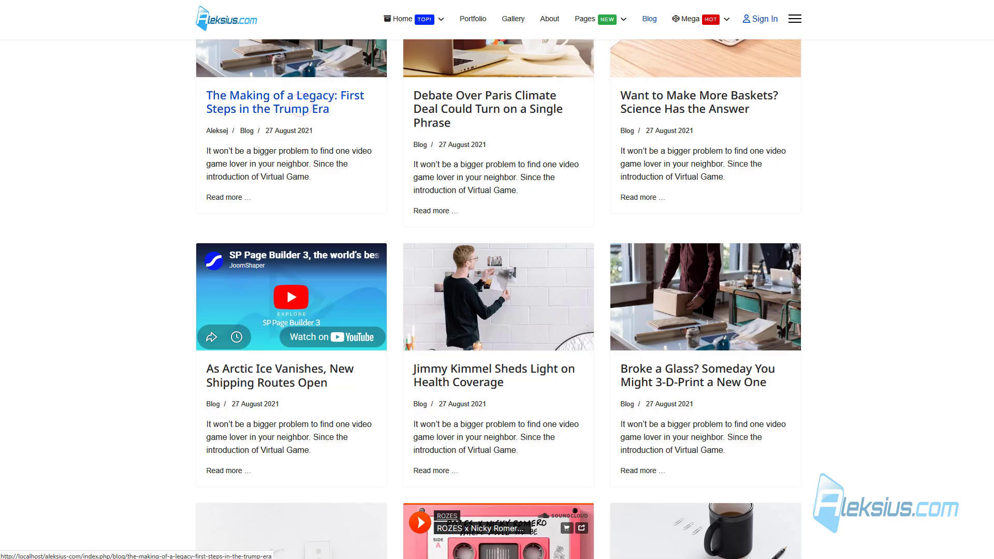
pyautogui.click(319, 79)
pyautogui.scroll(-4, 320, 80)
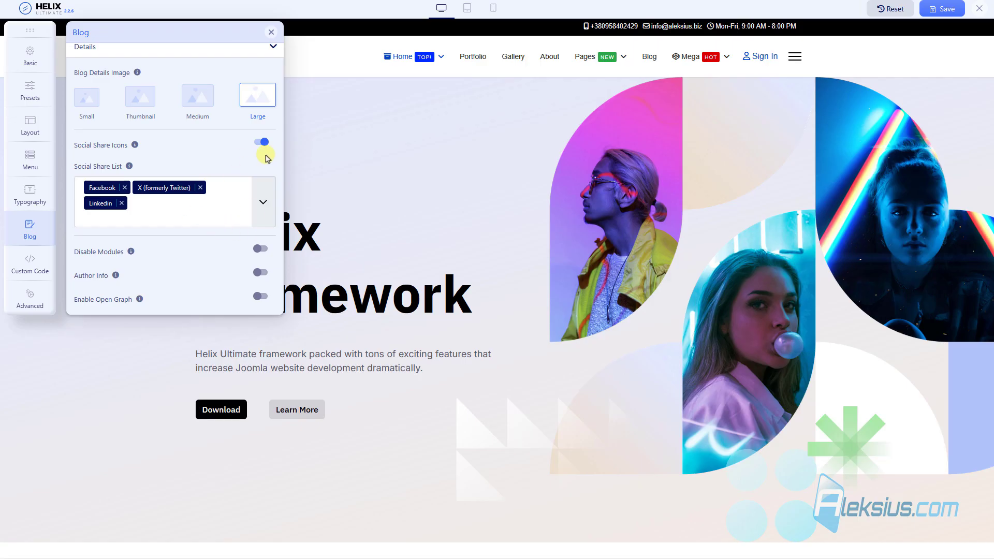
# Step: Turn Social Share Icons off and on again in the blog Details settings
pyautogui.click(264, 142)
pyautogui.click(263, 142)
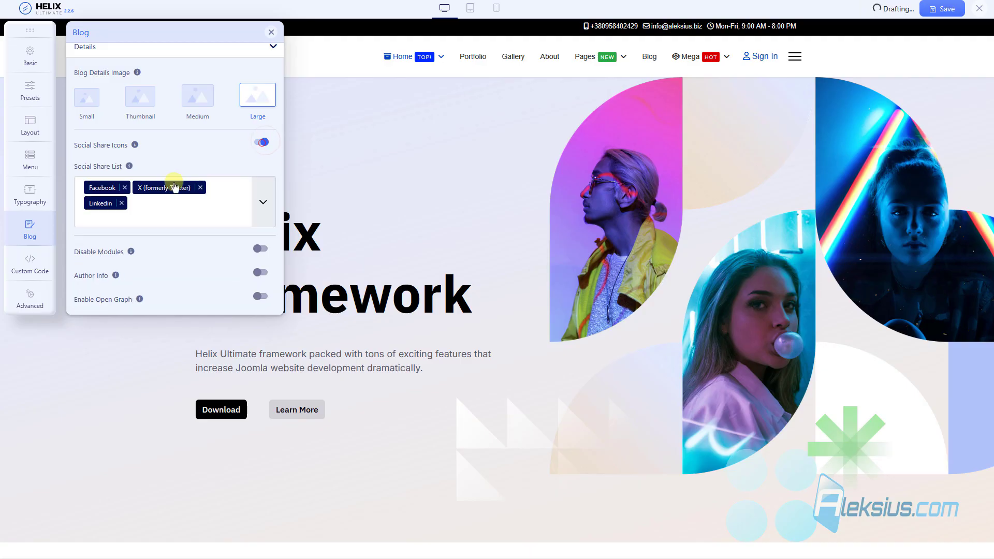
# Step: Turn off Social Share Icons, and turn on Disable Modules for the right position in the blog Details settings
pyautogui.click(230, 215)
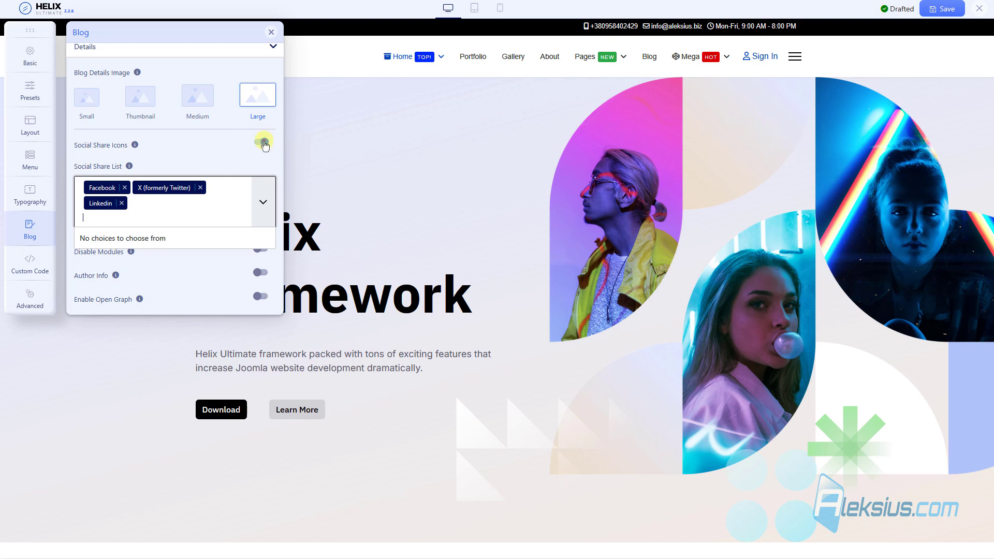
pyautogui.click(263, 143)
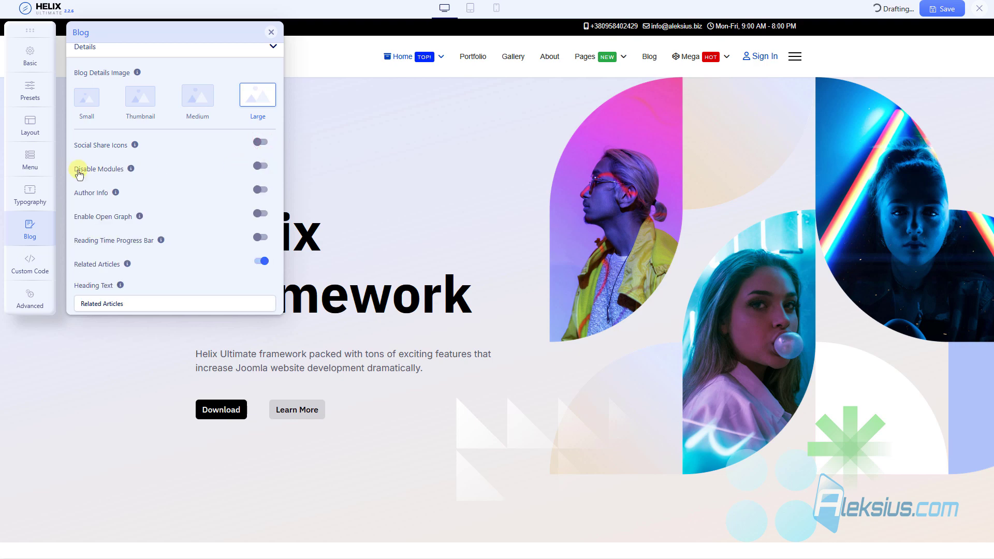
pyautogui.click(262, 168)
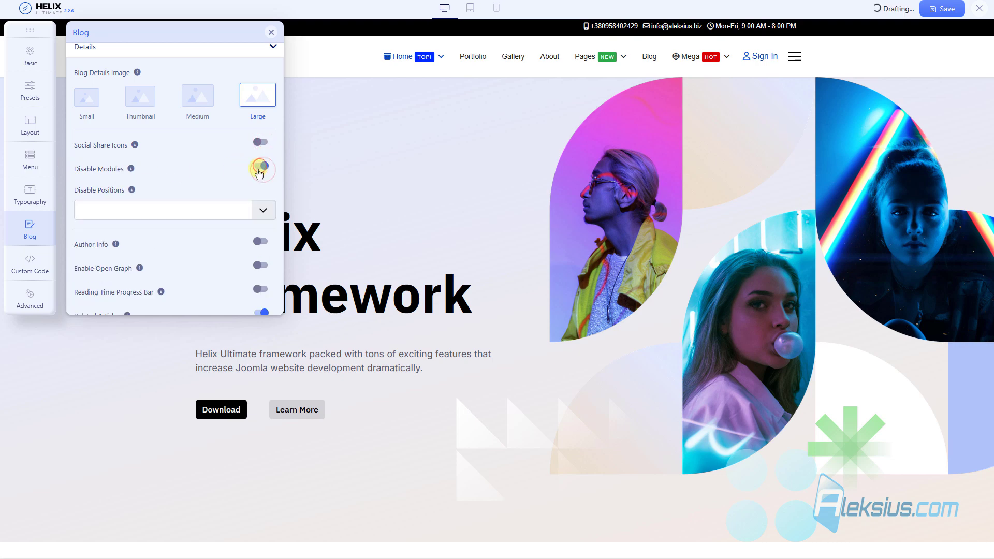
pyautogui.click(161, 214)
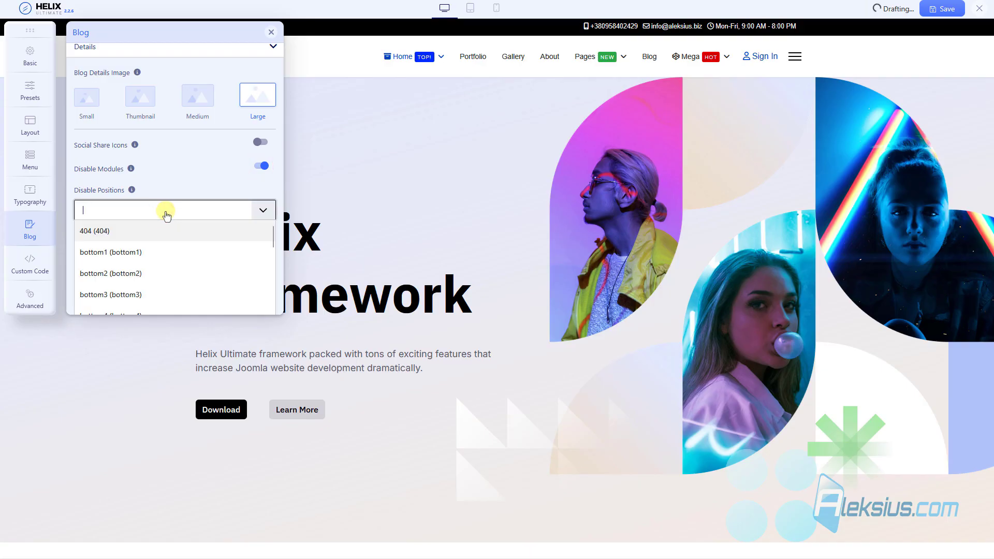
pyautogui.write('rig')
pyautogui.click(119, 231)
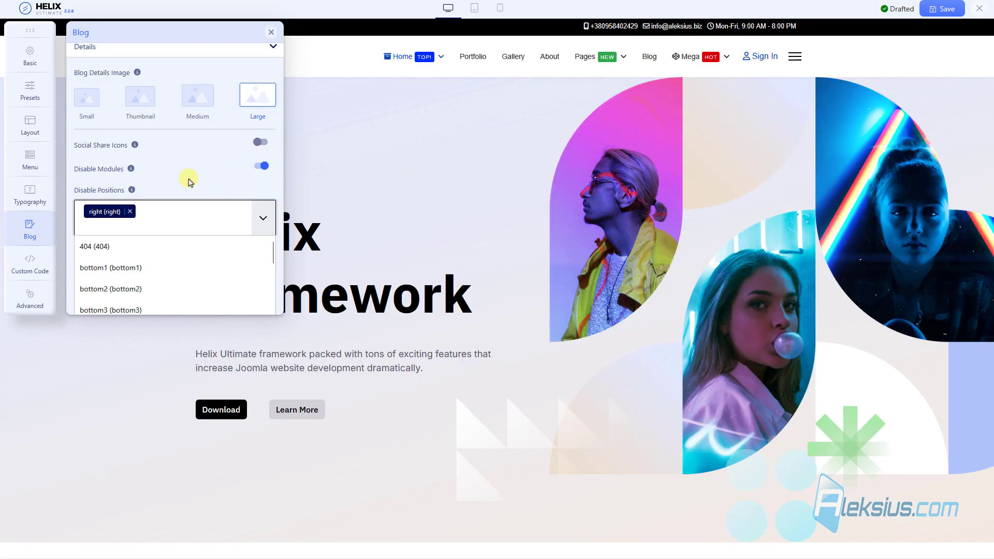
pyautogui.click(189, 181)
# Step: Turn on Author Info and Enable Open Graph in the blog Details settings
pyautogui.scroll(-2, 185, 166)
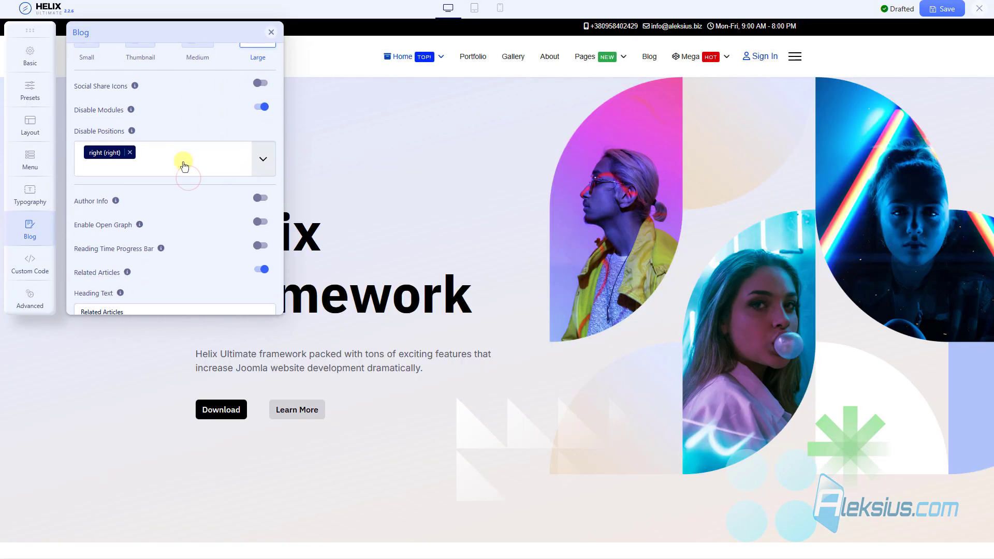
pyautogui.scroll(-2, 185, 166)
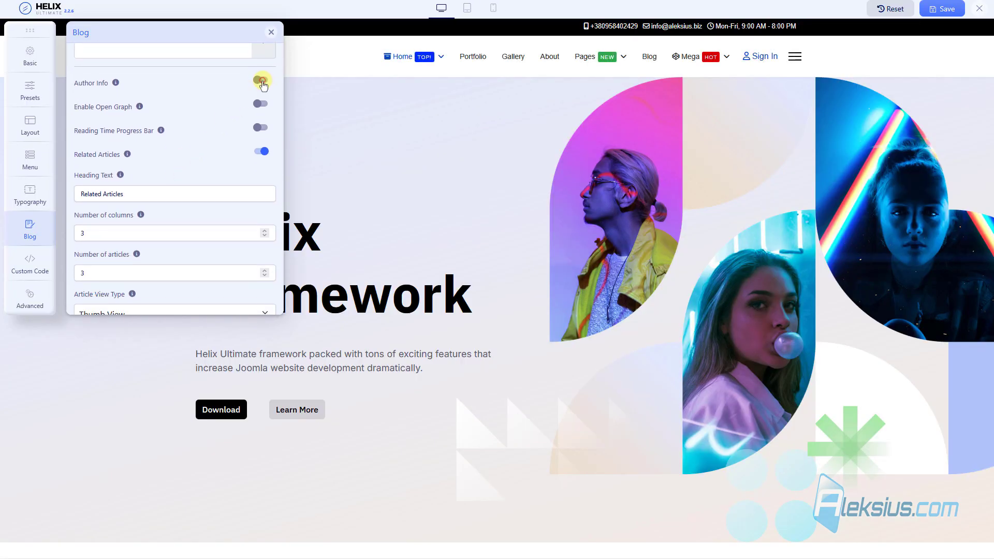
pyautogui.click(261, 81)
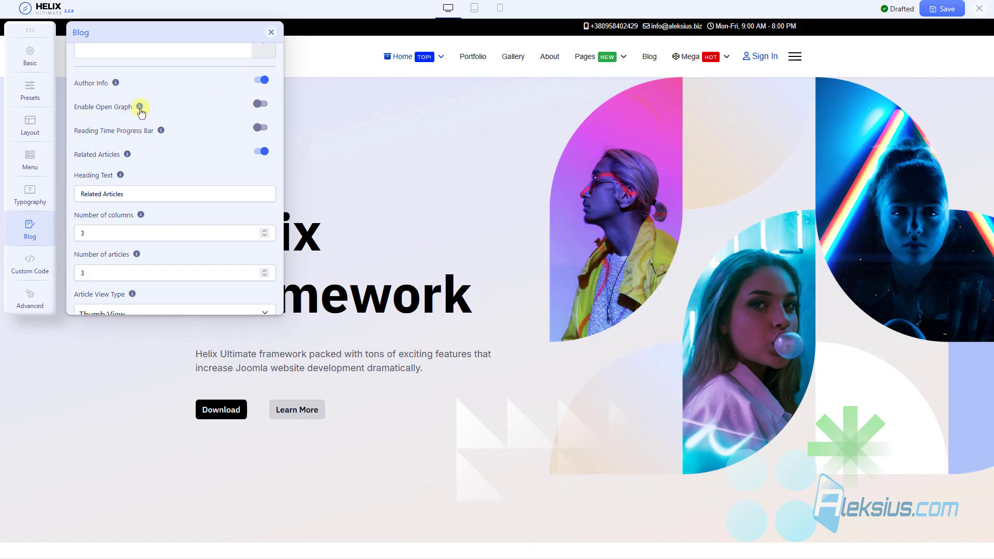
pyautogui.click(261, 104)
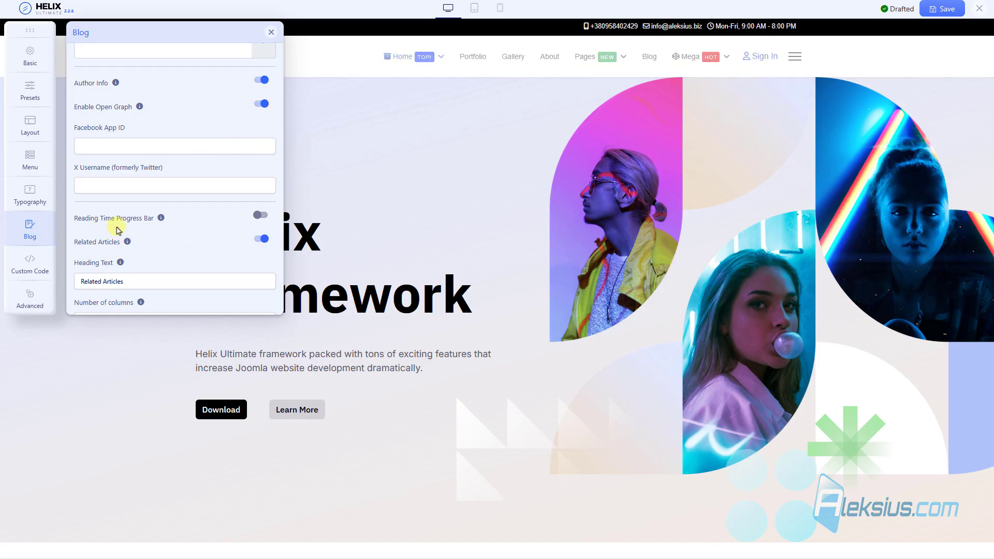
# Step: Turn on the Reading Time Progress Bar and set its background color to #ff0091
pyautogui.click(262, 216)
pyautogui.scroll(-3, 178, 162)
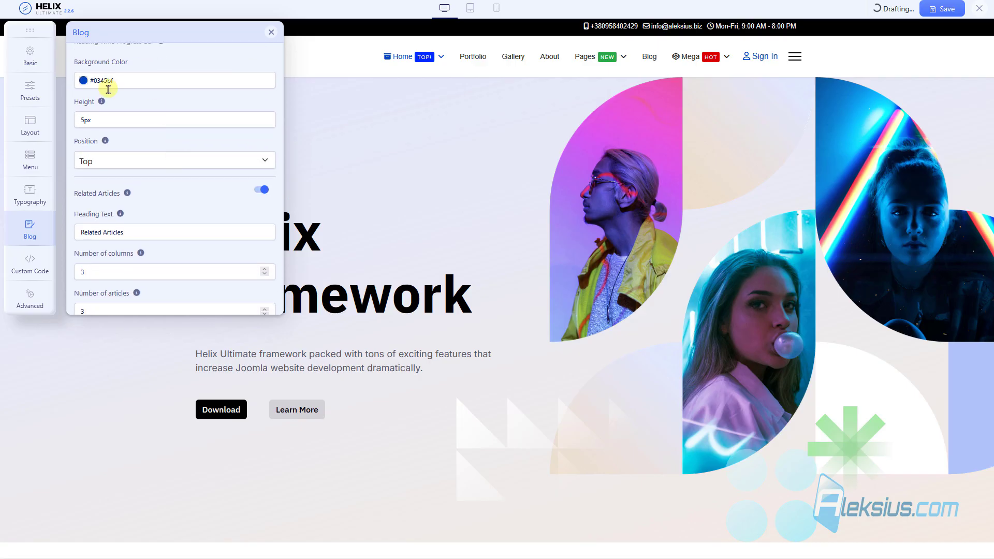
pyautogui.click(109, 88)
pyautogui.click(150, 104)
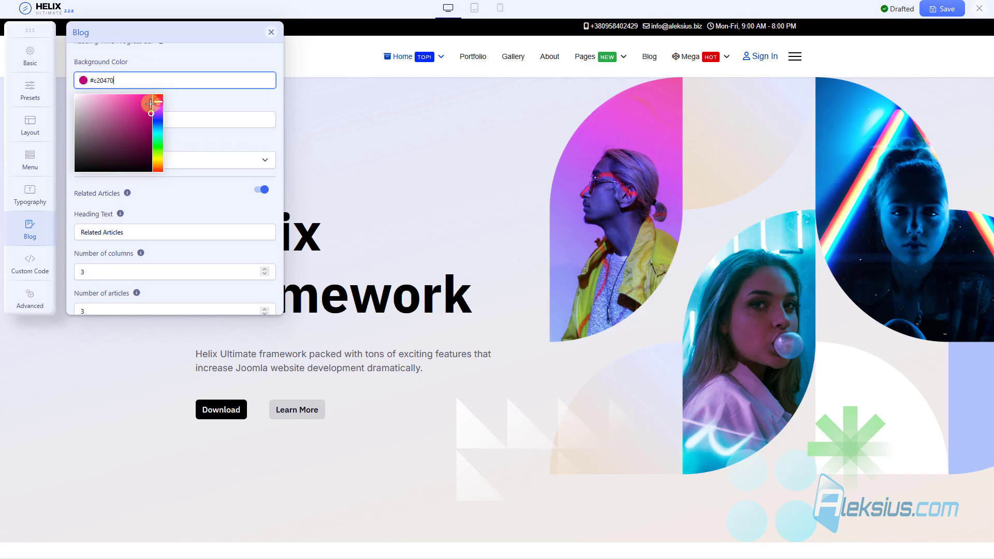
pyautogui.moveTo(151, 104); pyautogui.dragTo(160, 89)
pyautogui.click(180, 62)
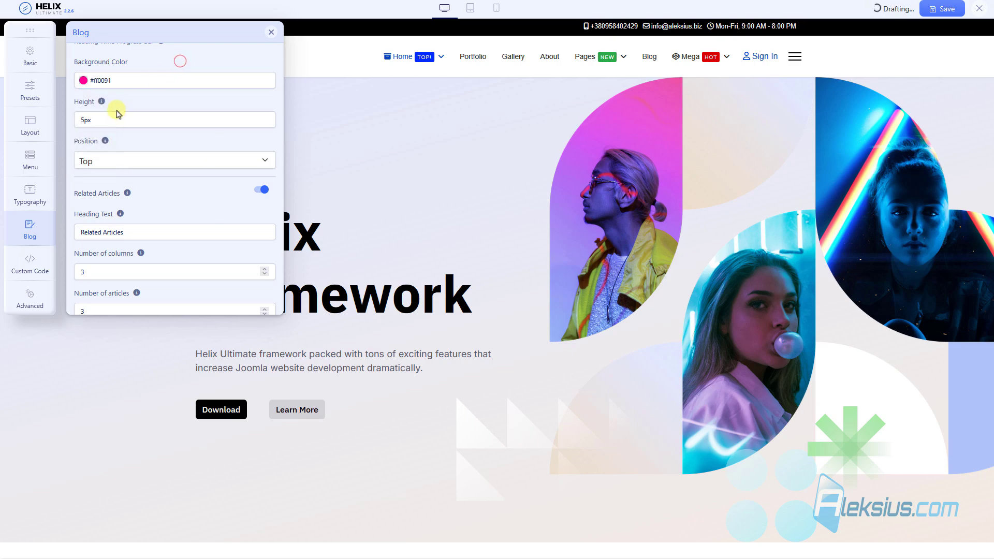
# Step: Set the reading progress bar's height to 10px and its position to Bottom
pyautogui.click(83, 121)
pyautogui.write('10')
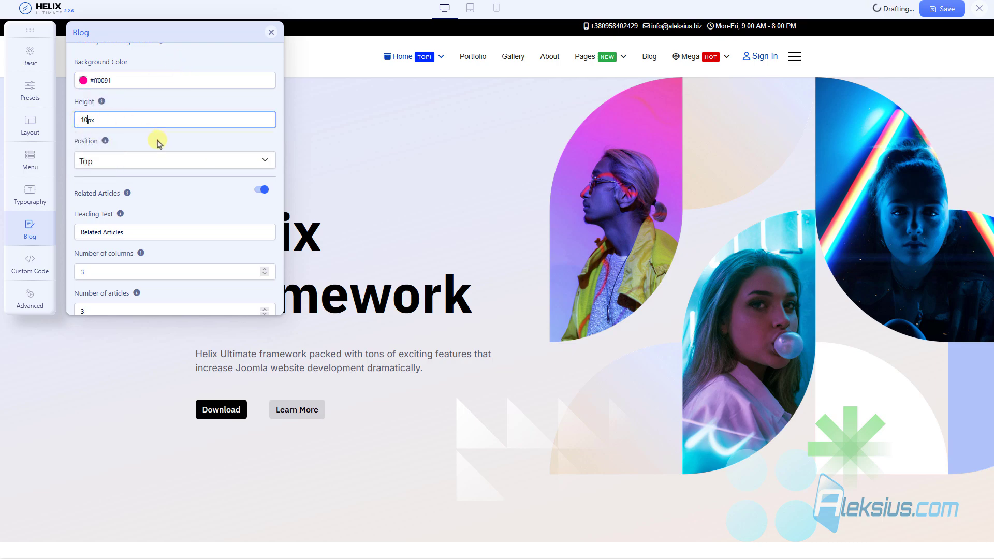
pyautogui.click(157, 141)
pyautogui.click(128, 160)
pyautogui.click(119, 191)
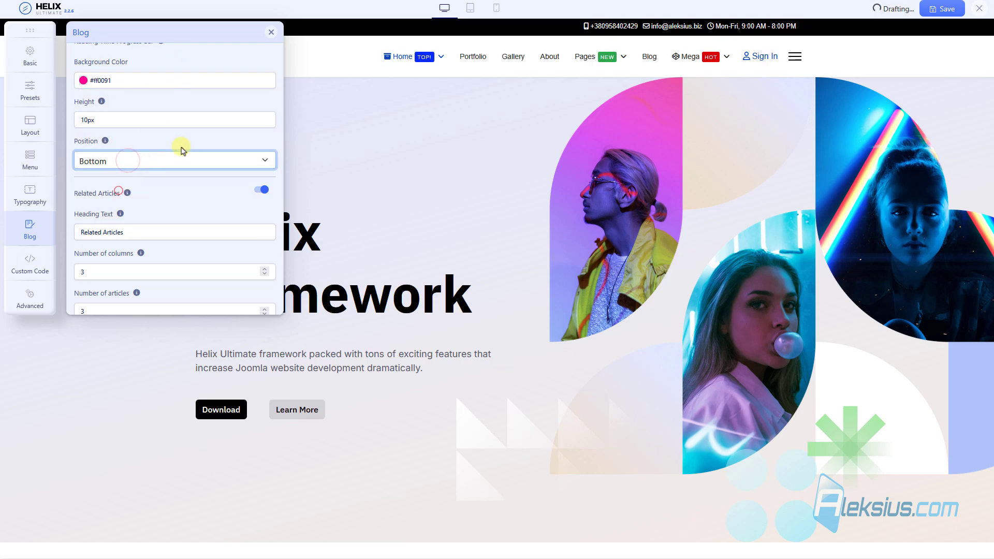
# Step: Change the Related Articles heading text to "-Related Articles-" and save the template settings
pyautogui.scroll(-3, 197, 182)
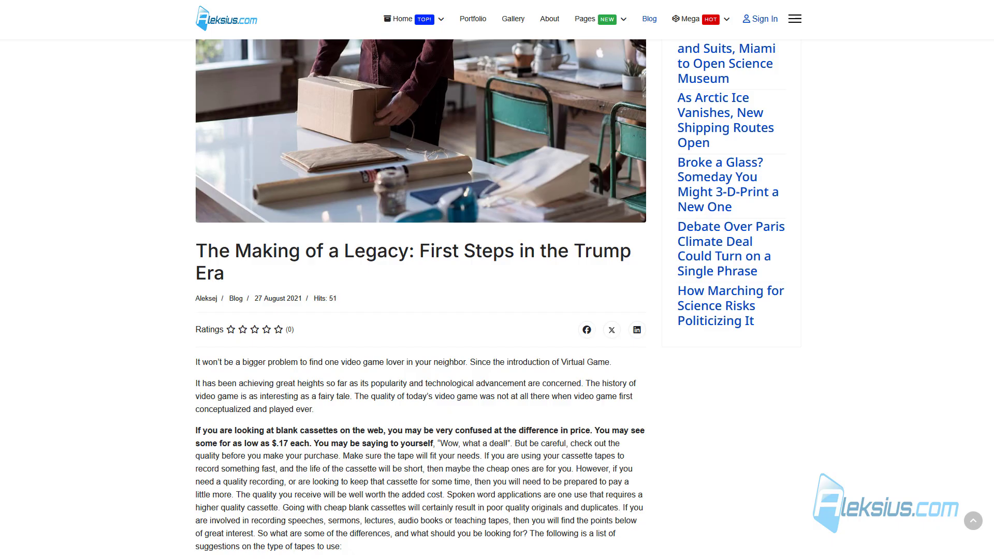
pyautogui.scroll(-15, 466, 233)
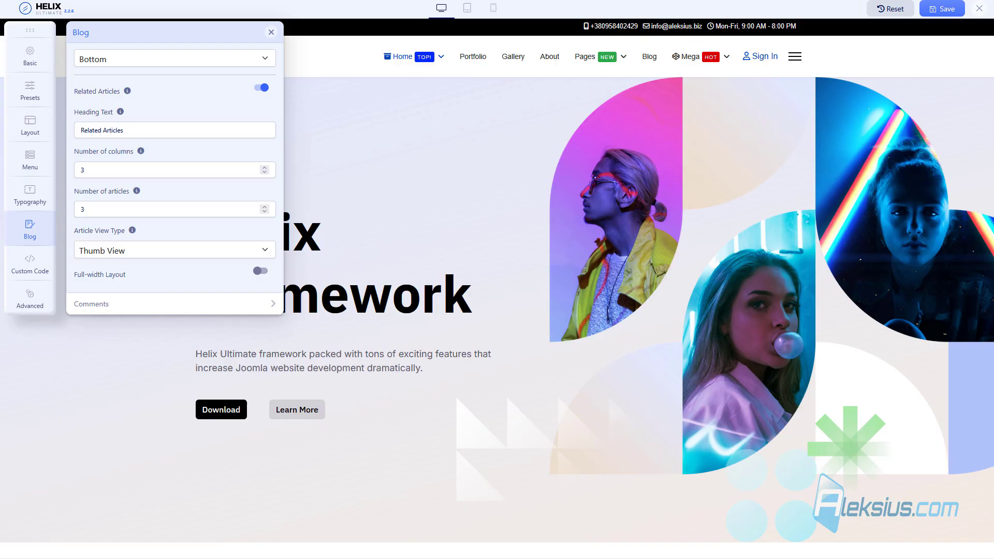
pyautogui.click(148, 136)
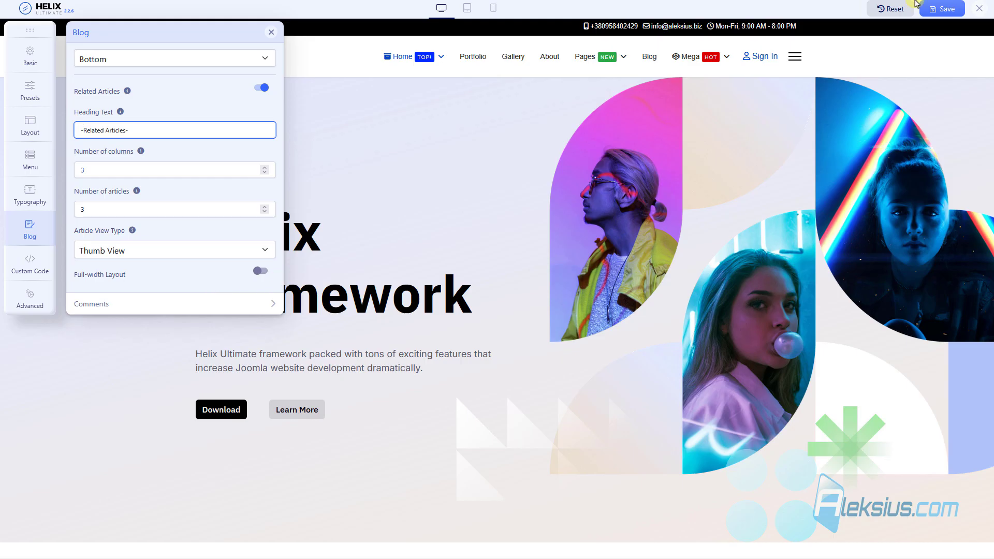
pyautogui.click(940, 9)
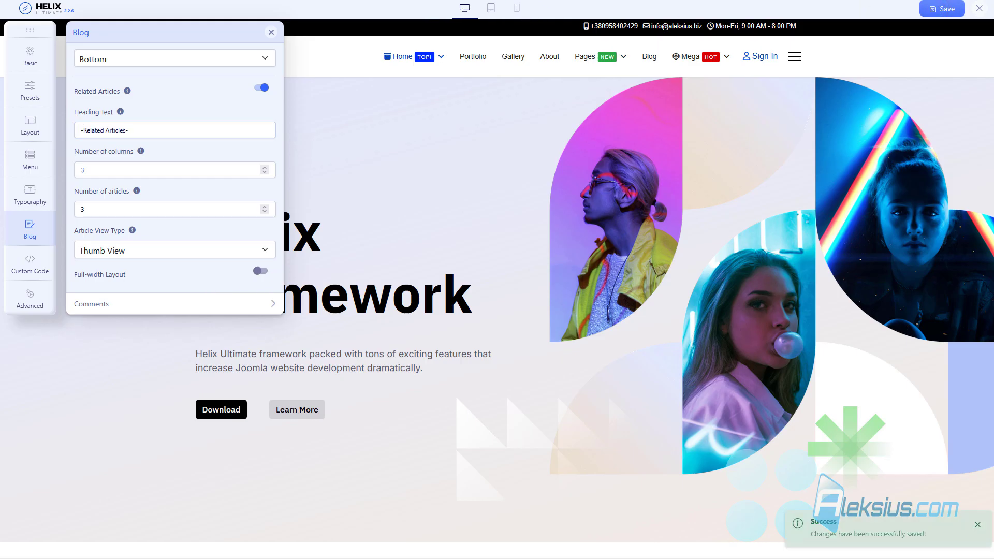
# Step: Reload the article on the site and examine its width, reading progress bar, author info and related articles section
pyautogui.click(357, 0)
pyautogui.scroll(12, 367, 41)
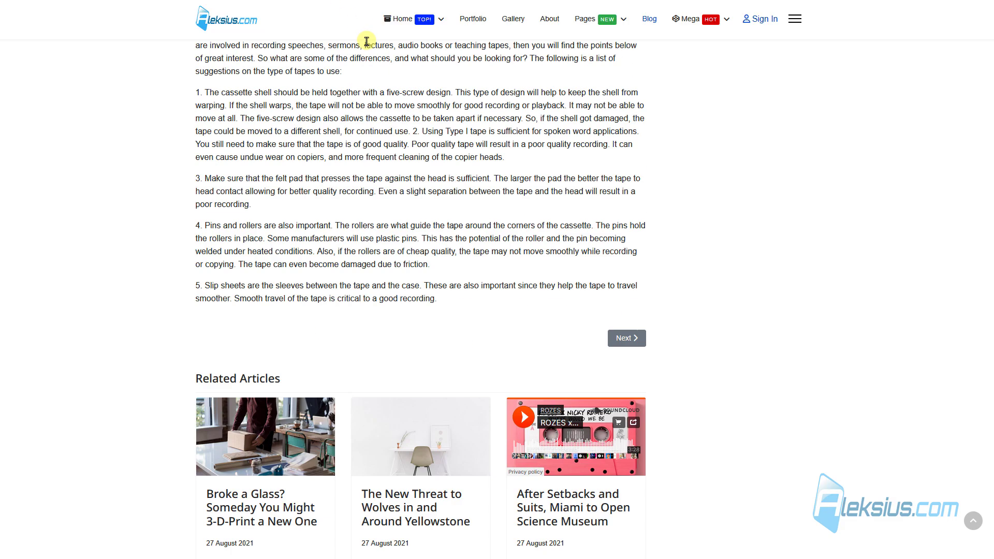
pyautogui.press('F5')
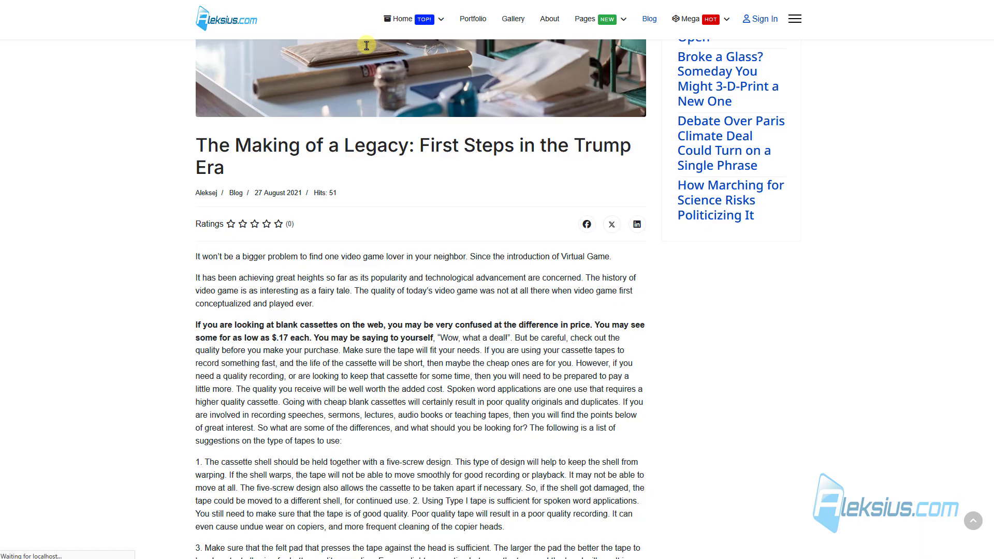
pyautogui.scroll(6, 367, 46)
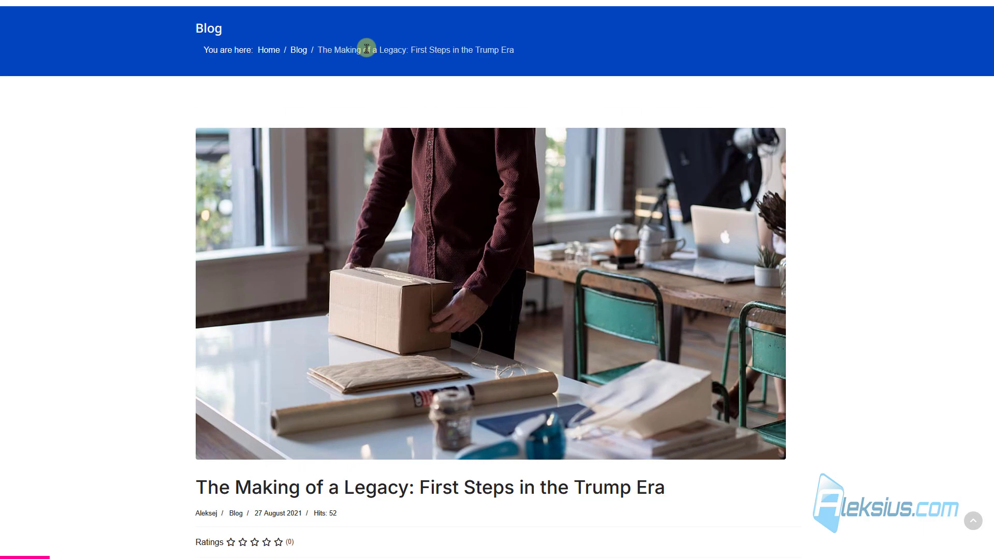
pyautogui.scroll(-3, 362, 52)
pyautogui.scroll(-15, 237, 368)
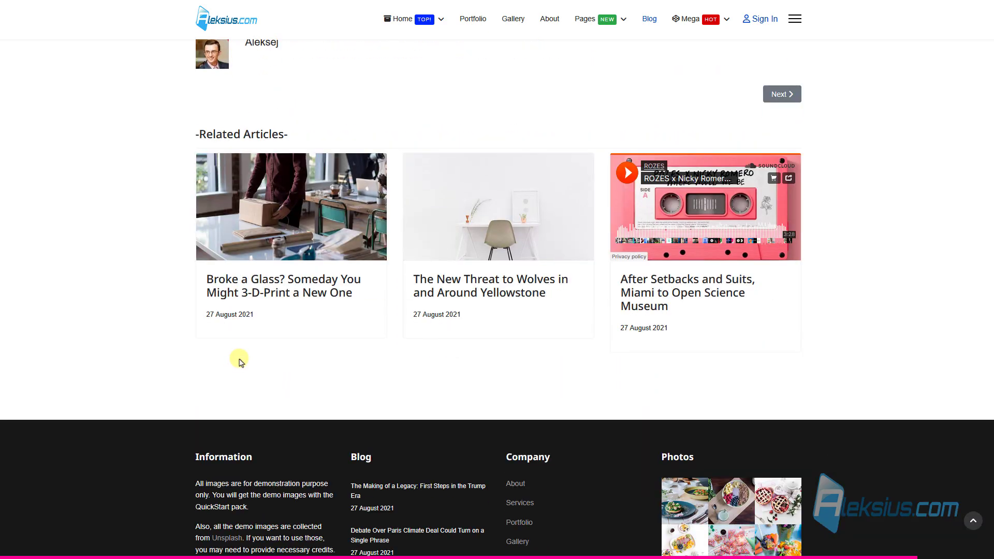
pyautogui.scroll(3, 240, 362)
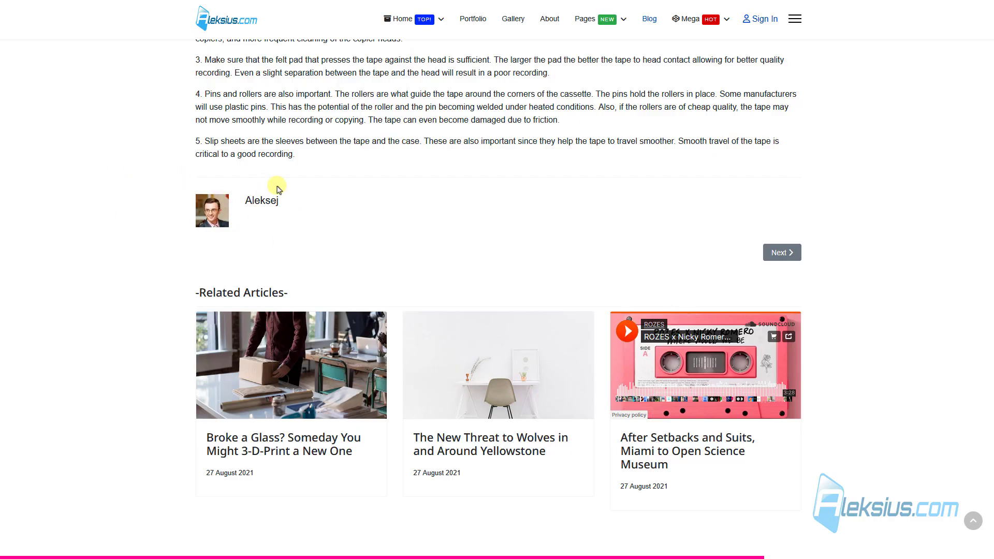
pyautogui.scroll(4, 276, 196)
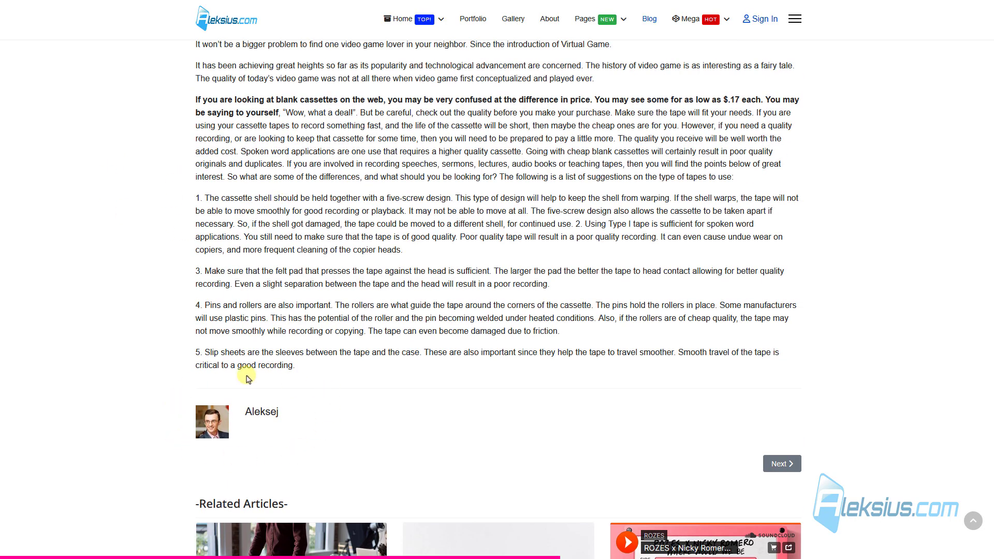
pyautogui.scroll(8, 385, 299)
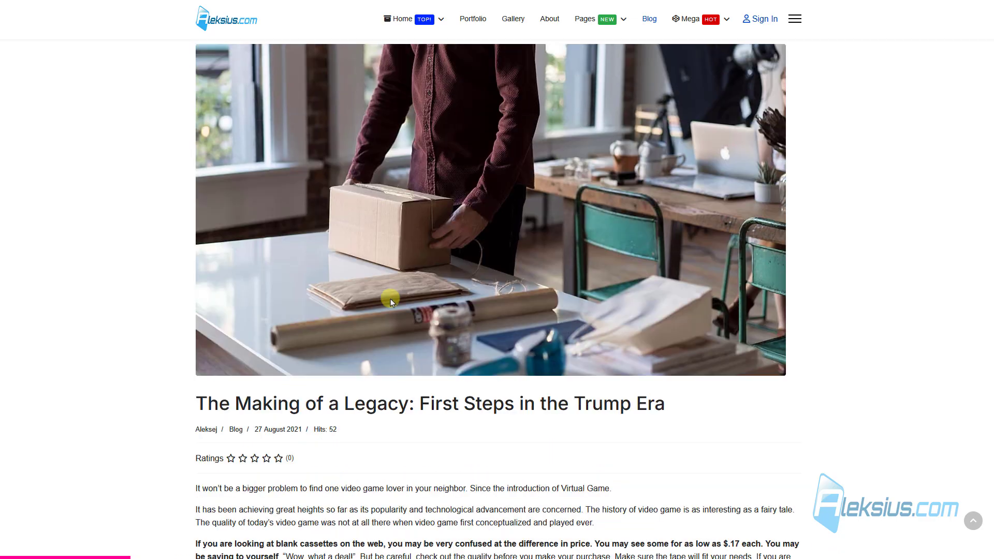
pyautogui.scroll(-2, 689, 448)
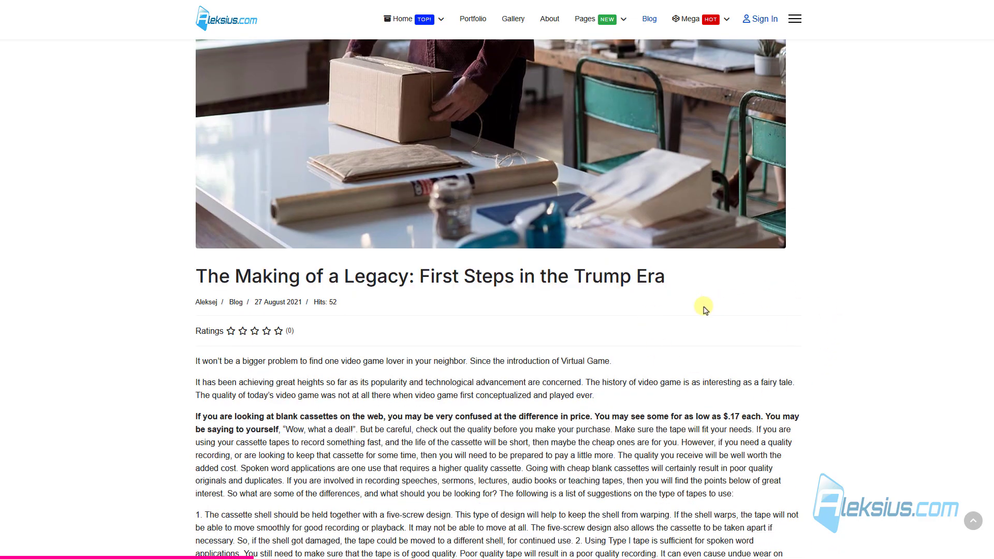
pyautogui.scroll(3, 754, 332)
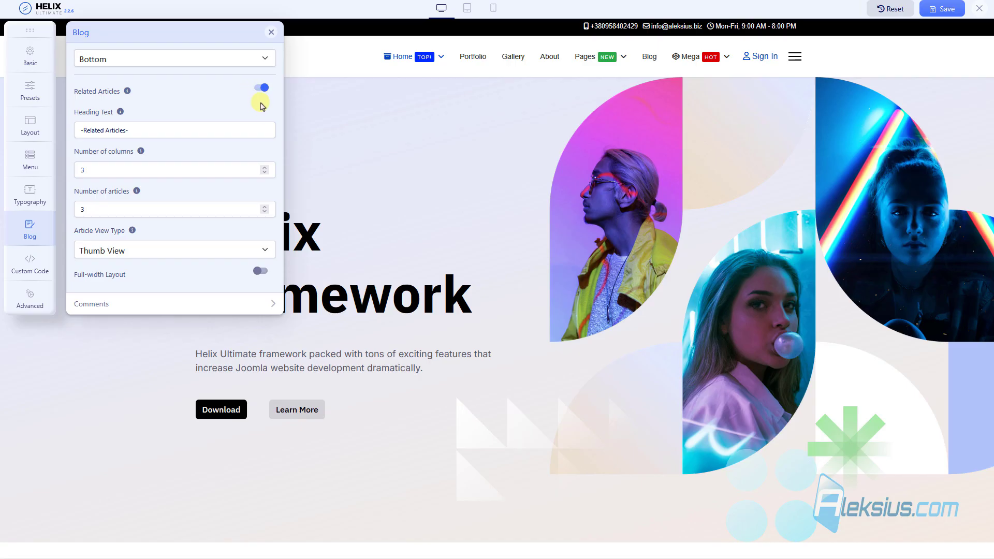
# Step: Turn on Full-width Layout, save the template settings, and view the reloaded article down to its related articles
pyautogui.click(265, 279)
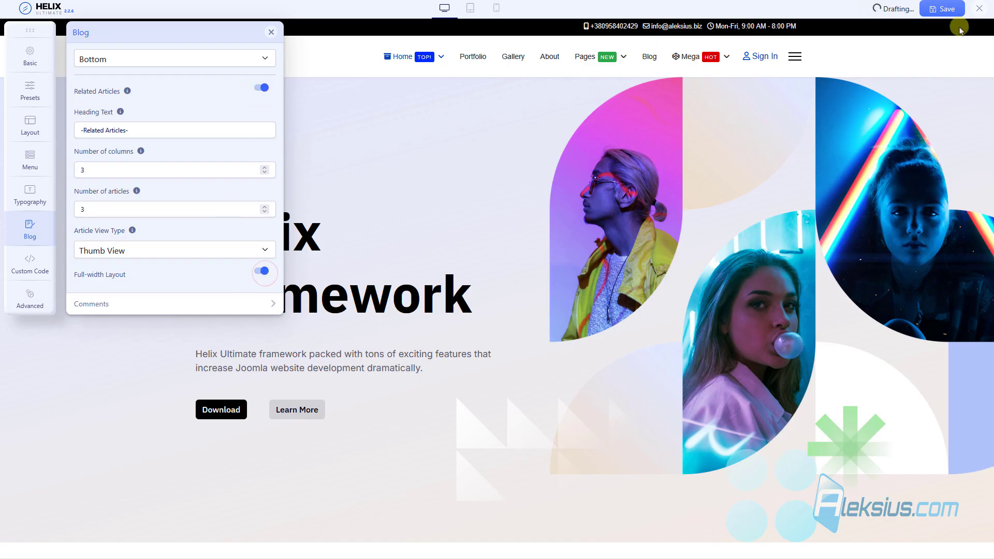
pyautogui.click(945, 11)
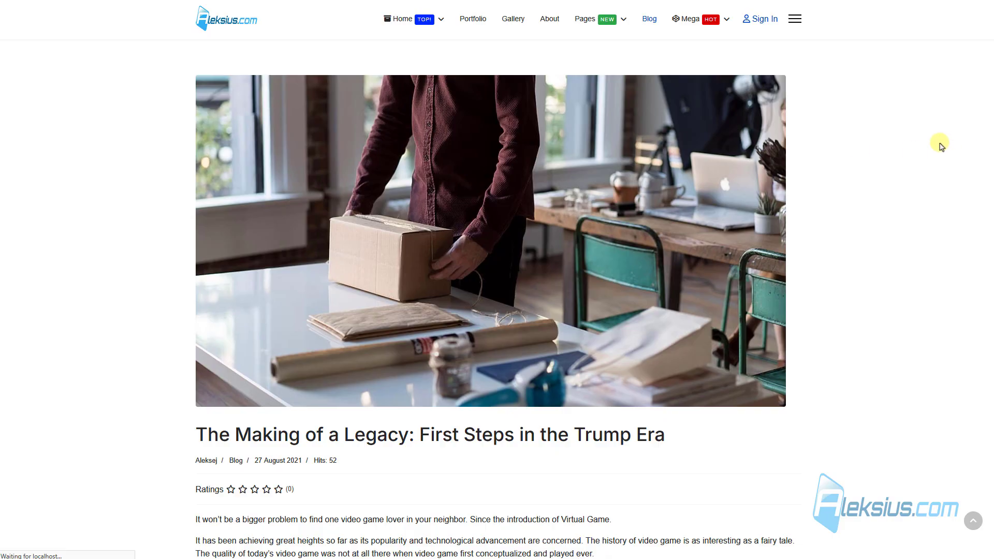
pyautogui.scroll(-6, 722, 83)
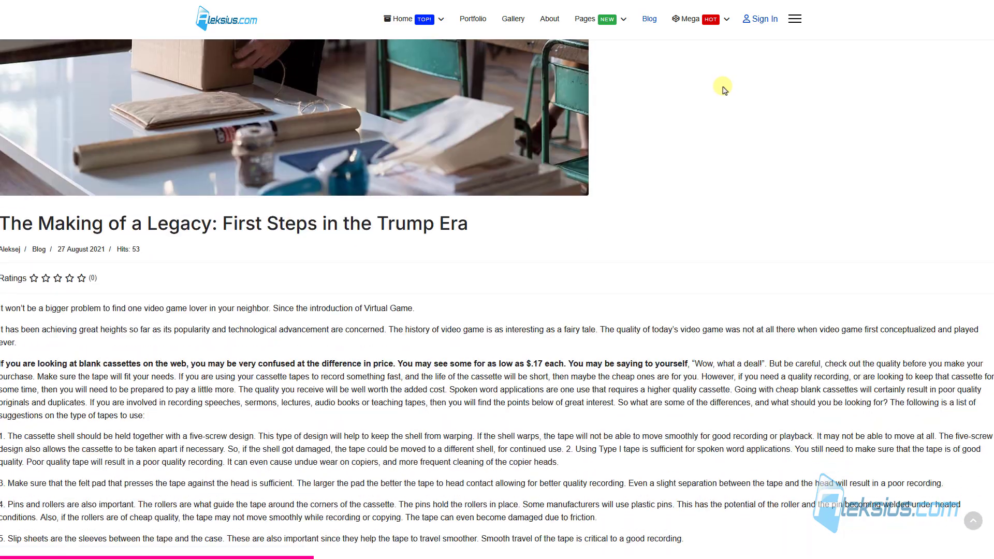
pyautogui.scroll(-6, 723, 87)
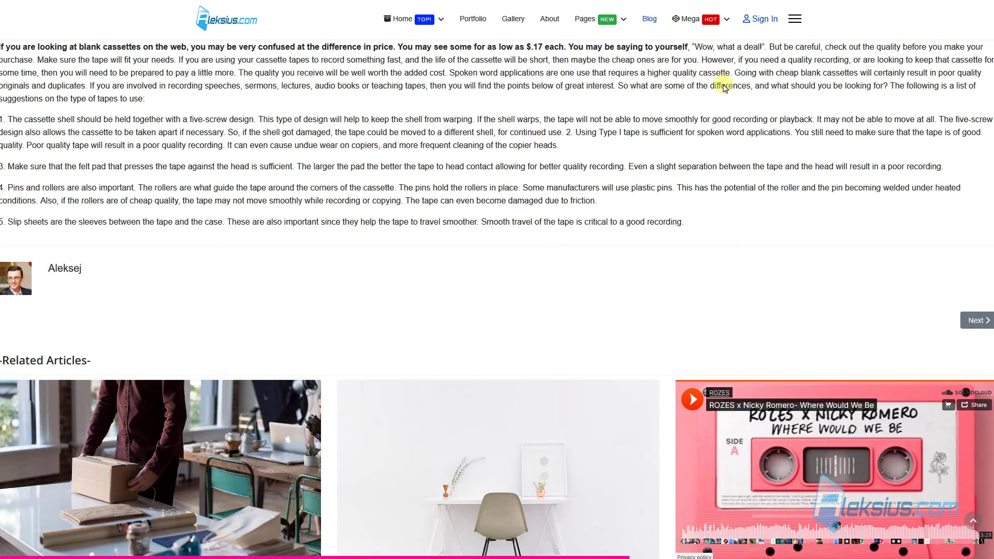
pyautogui.scroll(10, 724, 87)
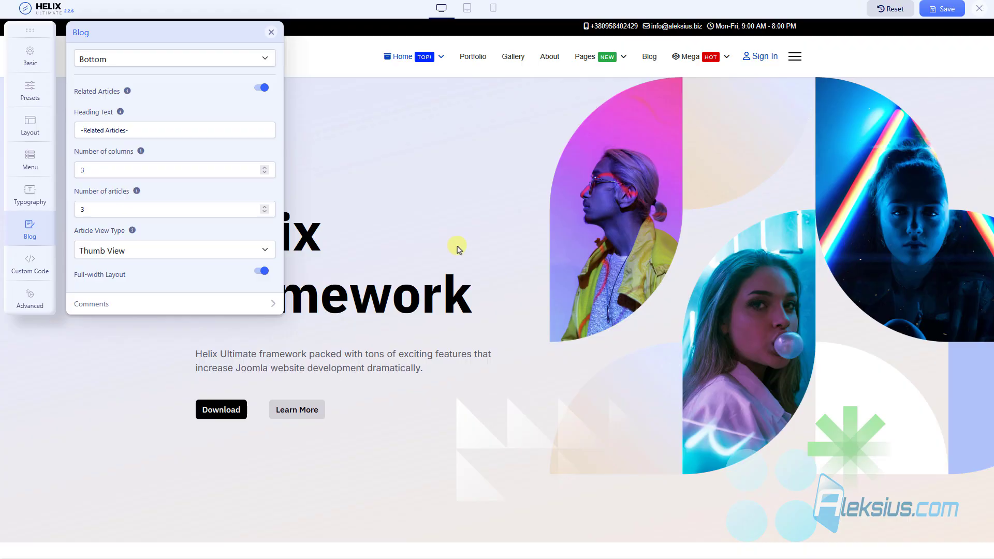
# Step: Turn off Full-width Layout, Reading Time Progress Bar, Enable Open Graph and Author Info in the blog Details settings
pyautogui.click(264, 274)
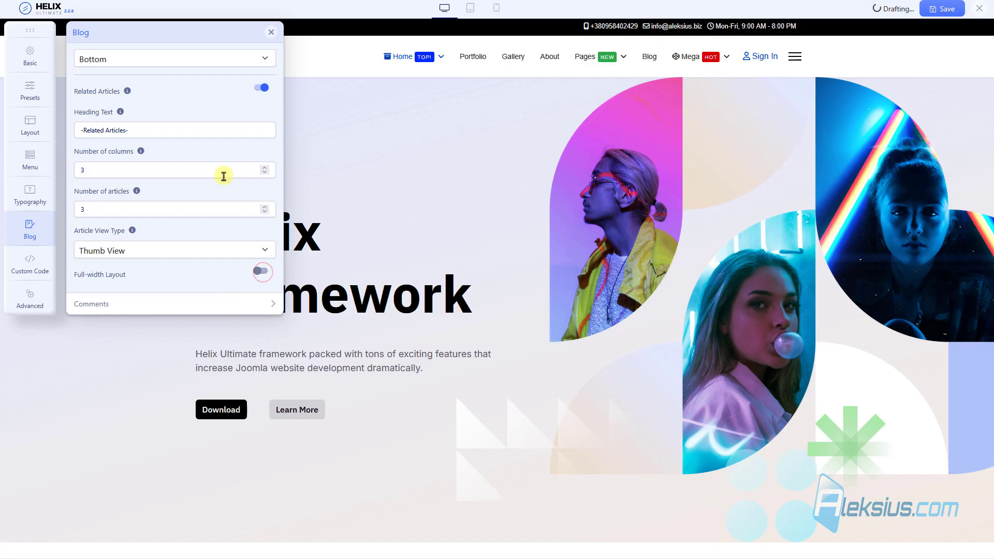
pyautogui.scroll(5, 222, 176)
pyautogui.click(264, 172)
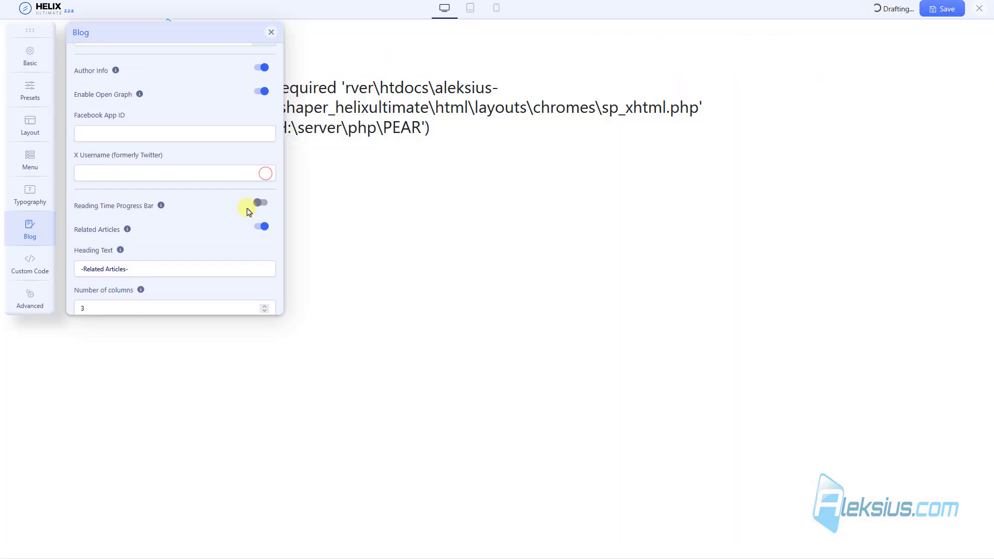
pyautogui.scroll(3, 256, 222)
pyautogui.click(261, 238)
pyautogui.click(264, 219)
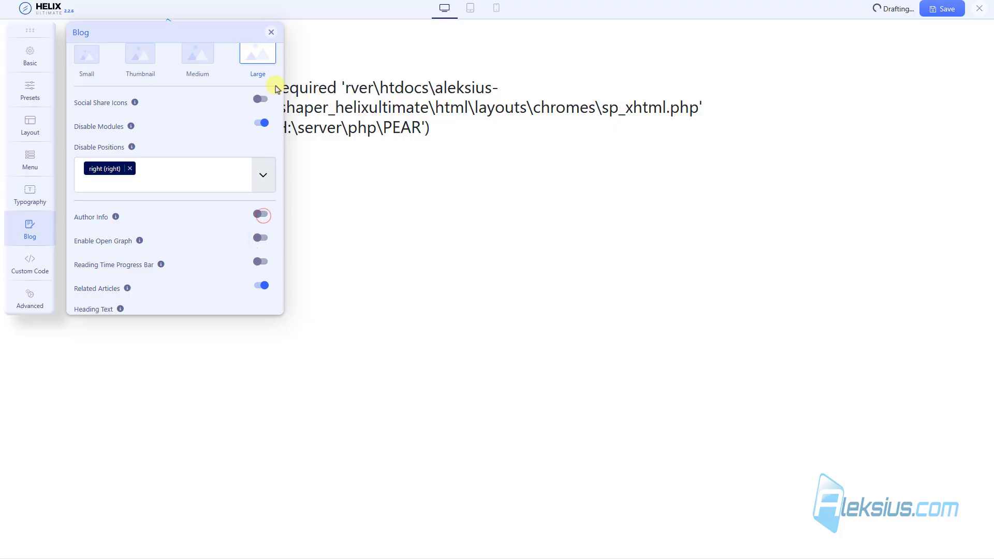
# Step: Turn on Social Share Icons and turn off Disable Modules, save the template settings, and view the reloaded article
pyautogui.click(262, 99)
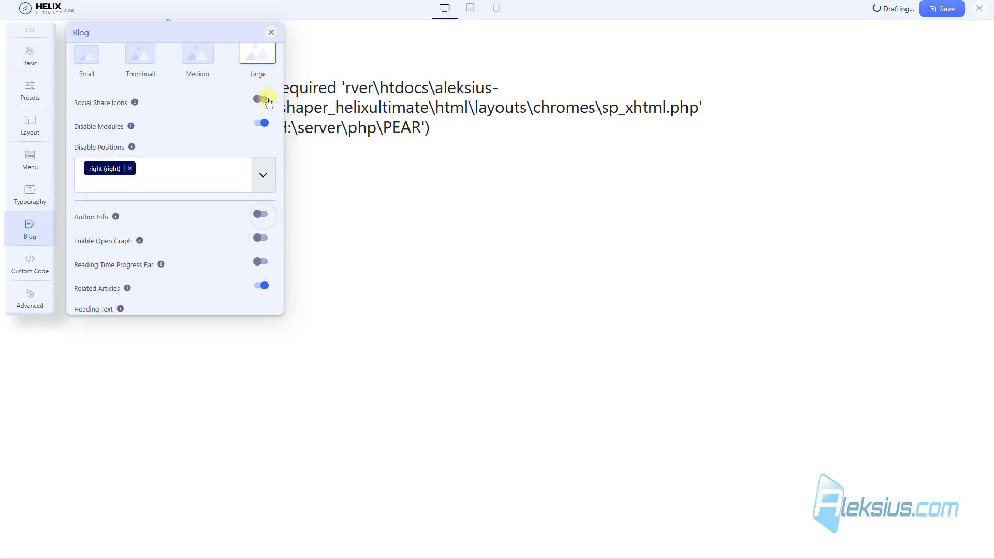
pyautogui.click(260, 208)
pyautogui.click(931, 11)
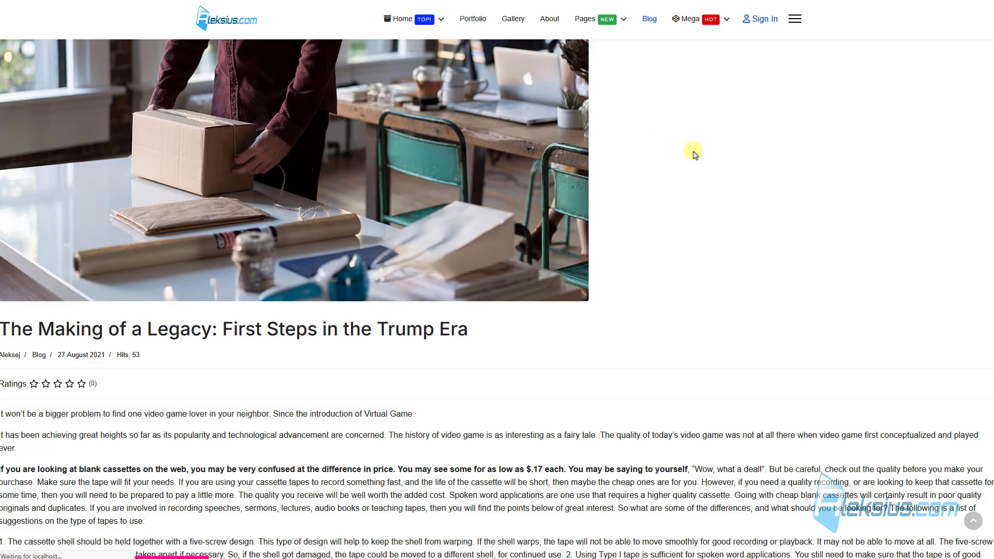
pyautogui.scroll(-10, 624, 249)
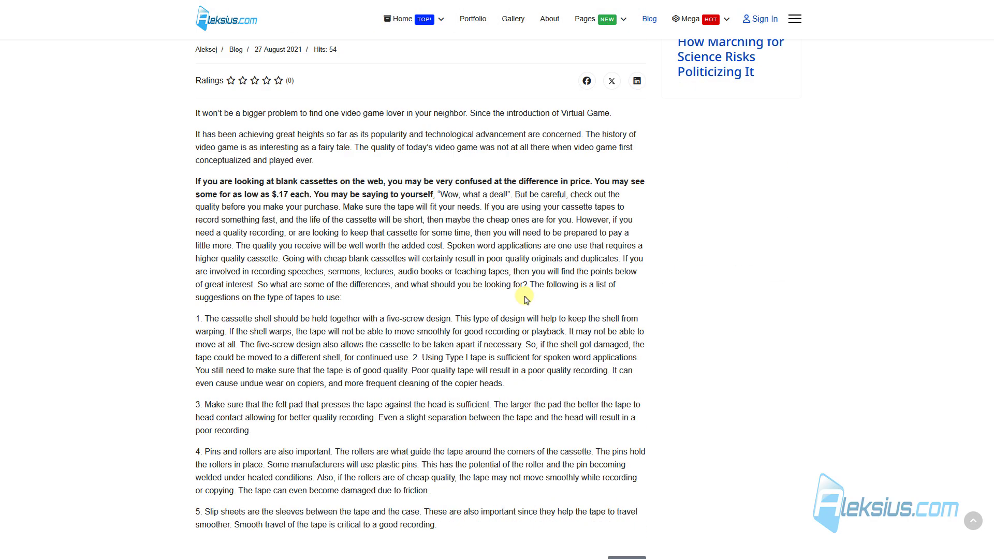
pyautogui.scroll(8, 520, 298)
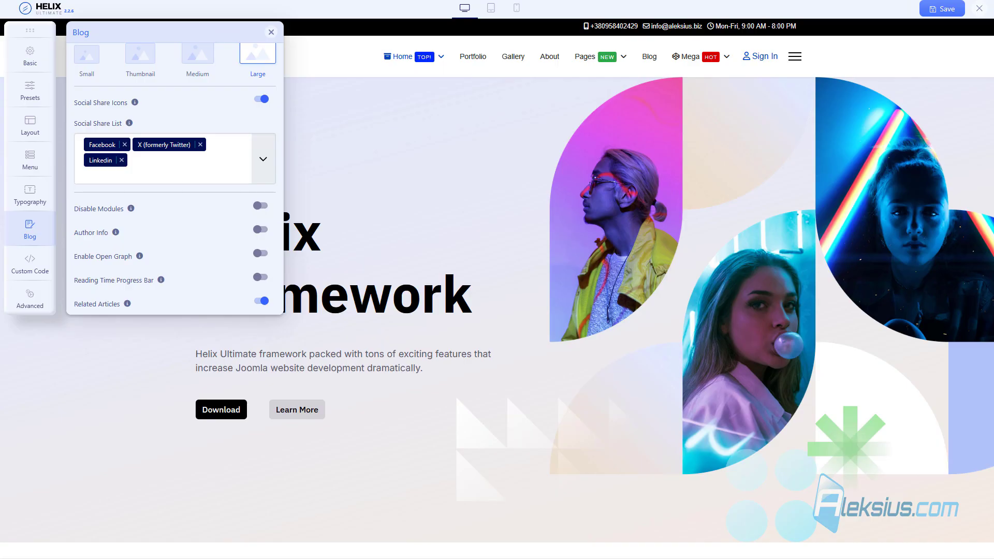
# Step: Set the blog Comment system to Disqus and view its options
pyautogui.scroll(-3, 187, 190)
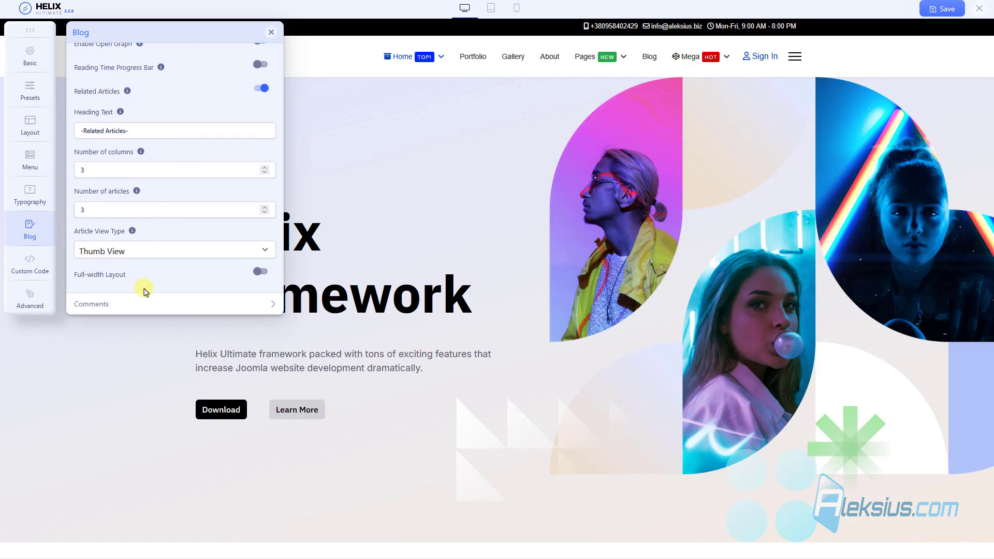
pyautogui.click(158, 309)
pyautogui.click(214, 165)
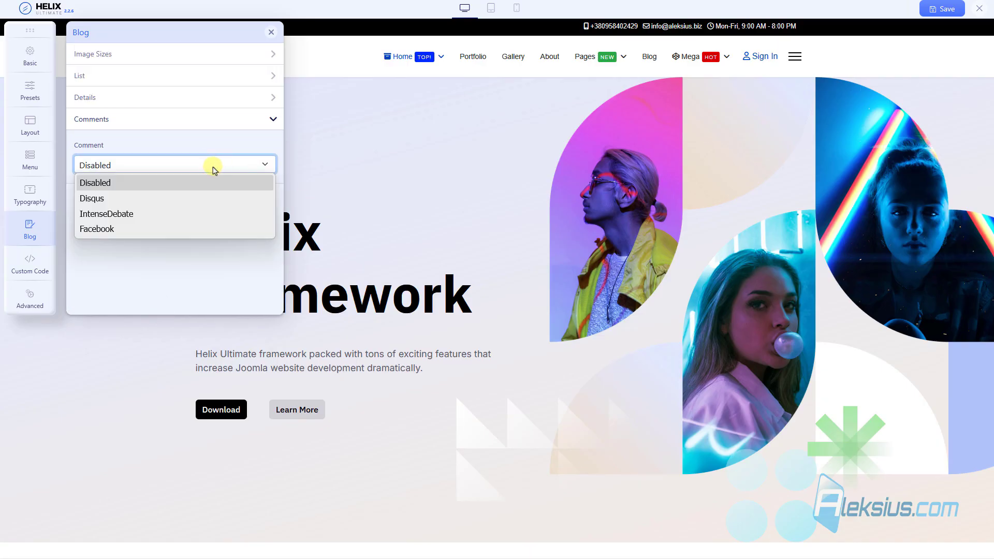
pyautogui.click(192, 206)
pyautogui.click(209, 163)
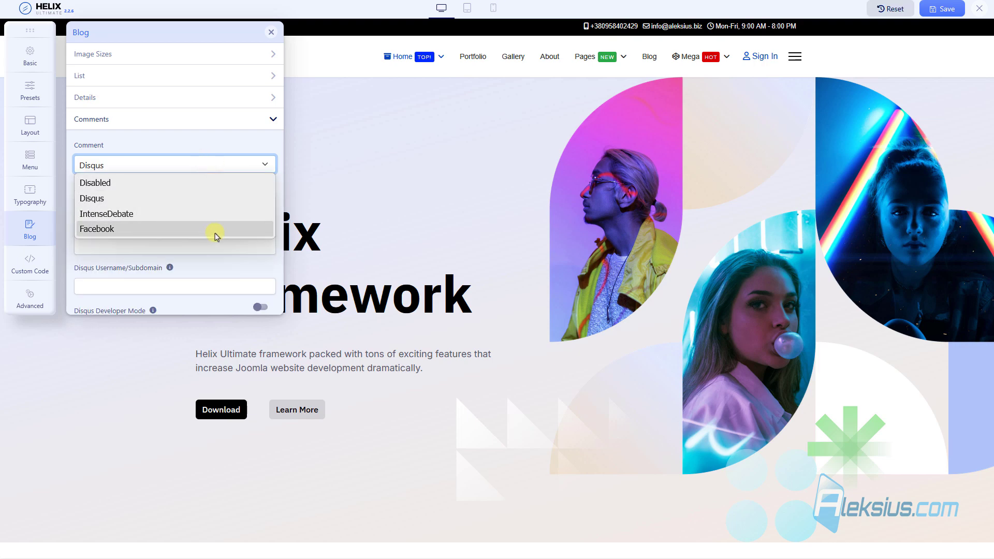
pyautogui.click(200, 143)
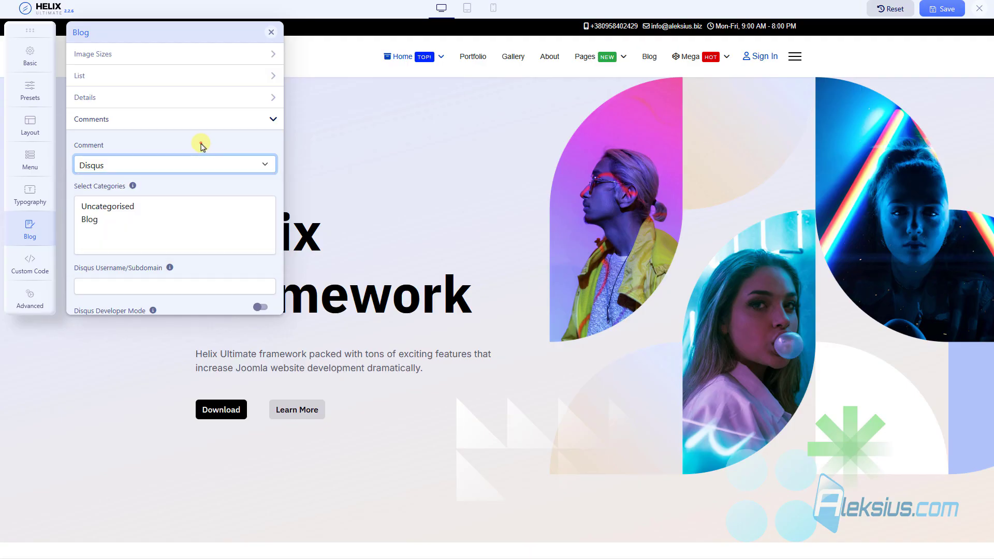
pyautogui.click(272, 121)
pyautogui.click(269, 124)
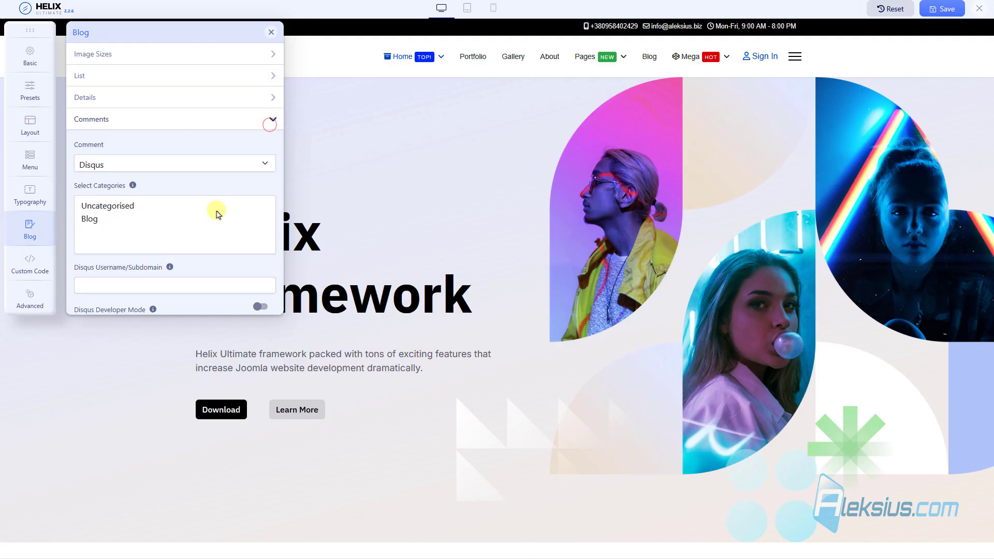
pyautogui.scroll(-1, 176, 234)
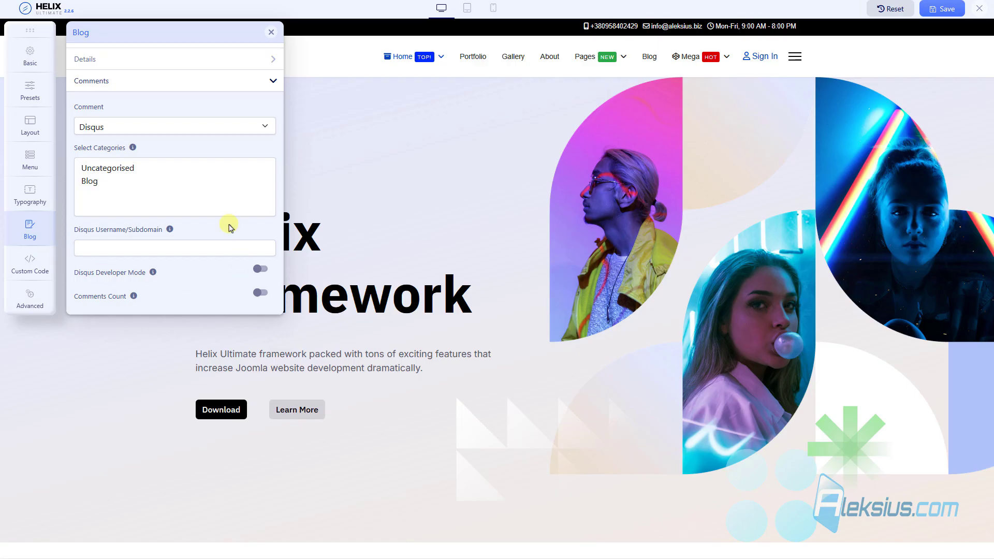
# Step: Switch the Comment system to IntenseDebate and Facebook in turn to view their options
pyautogui.click(122, 129)
pyautogui.click(126, 175)
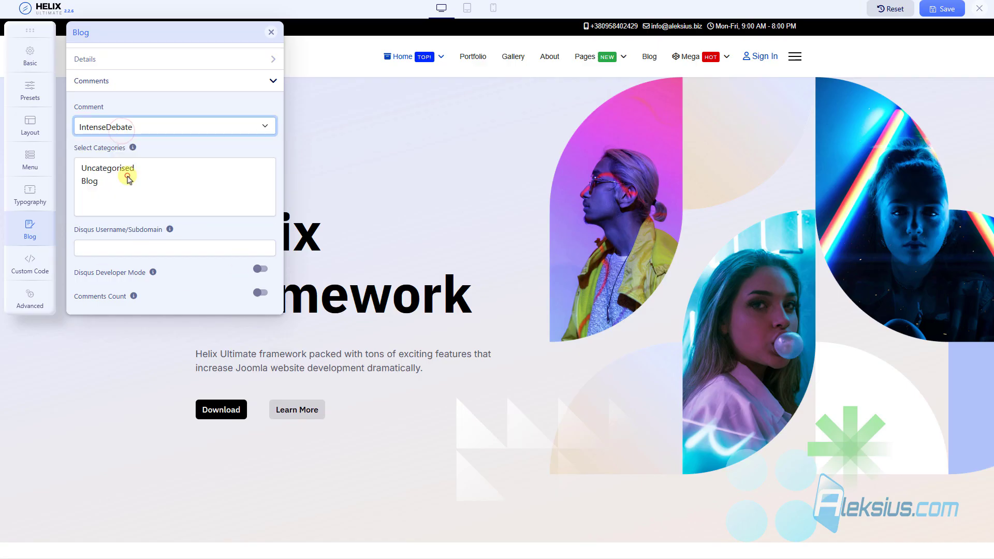
pyautogui.click(139, 155)
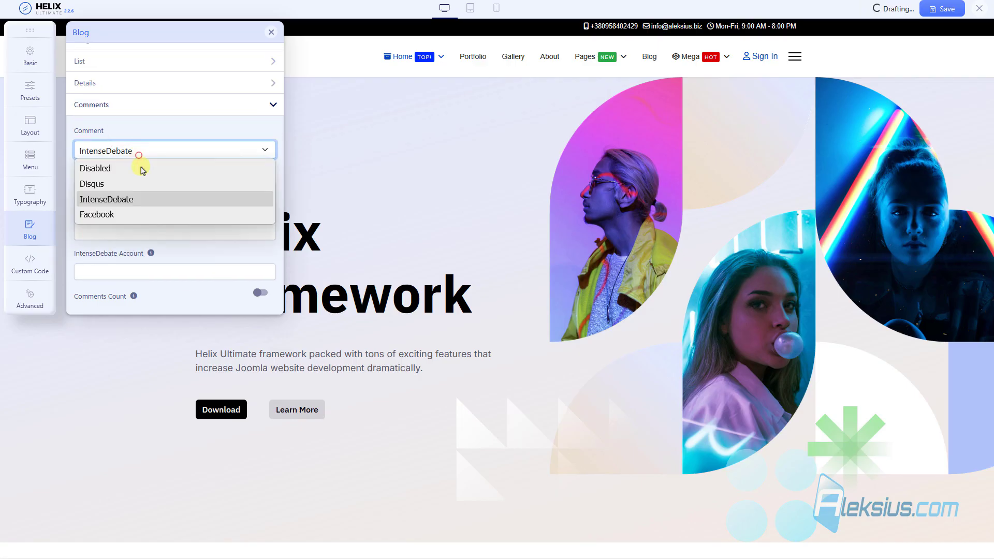
pyautogui.click(138, 214)
pyautogui.scroll(-2, 191, 236)
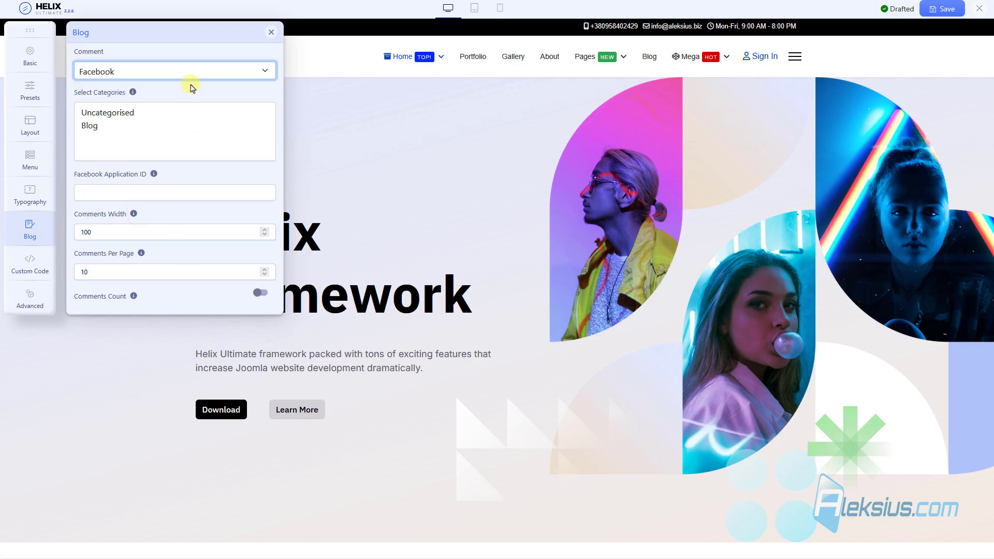
# Step: Set the Comment system to Disabled and save the template settings
pyautogui.click(177, 71)
pyautogui.click(163, 88)
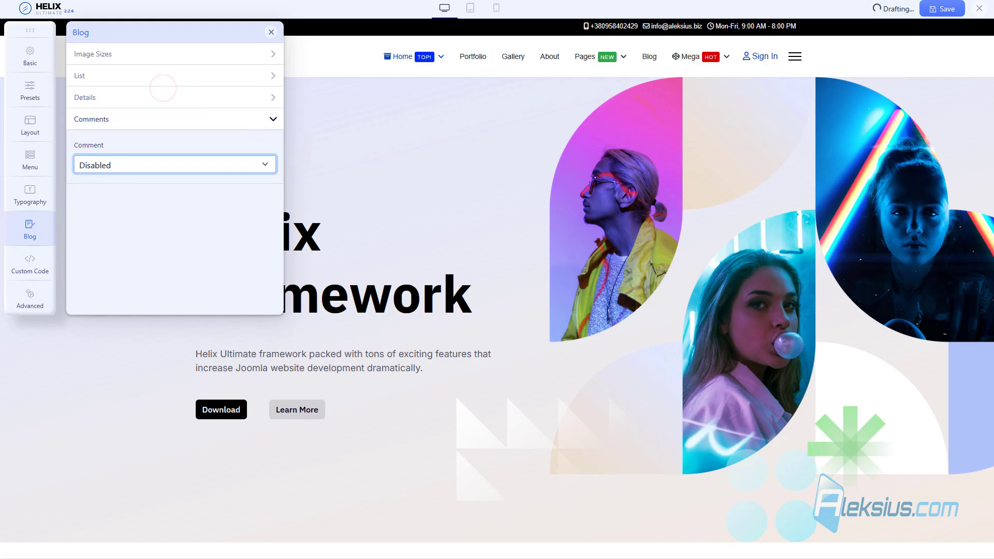
pyautogui.click(938, 9)
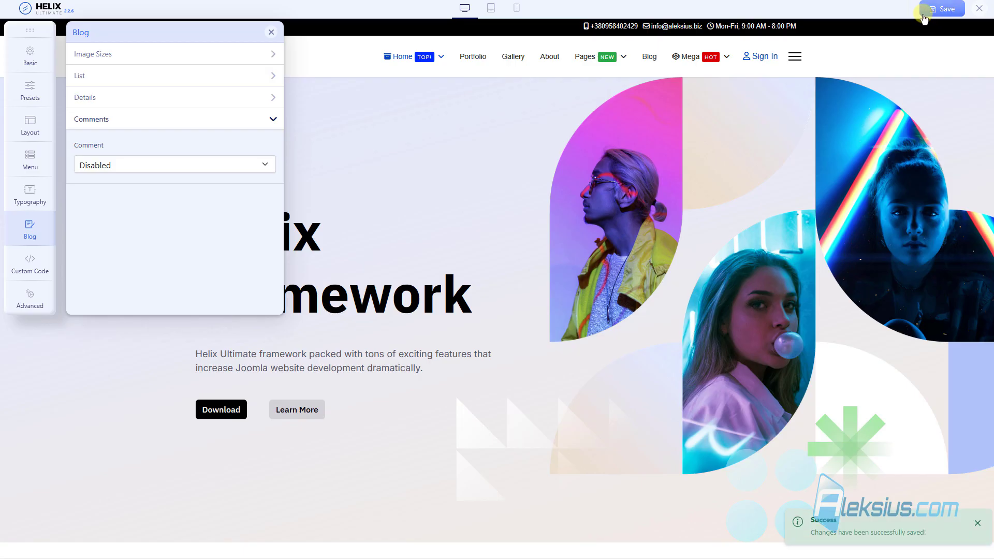
# Step: Open the Custom Code settings and examine the head, body, Custom CSS and Custom Javascript fields
pyautogui.click(31, 259)
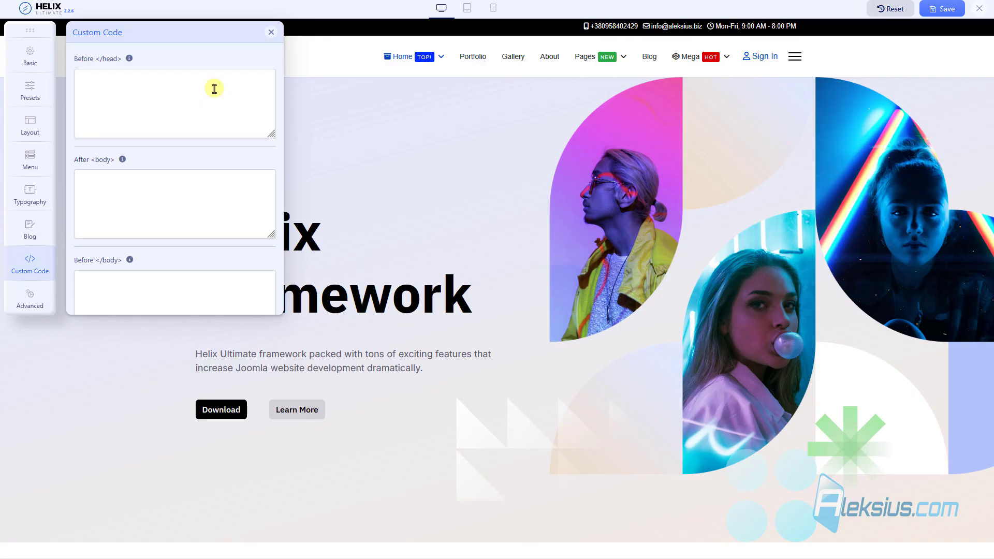
pyautogui.scroll(-4, 212, 85)
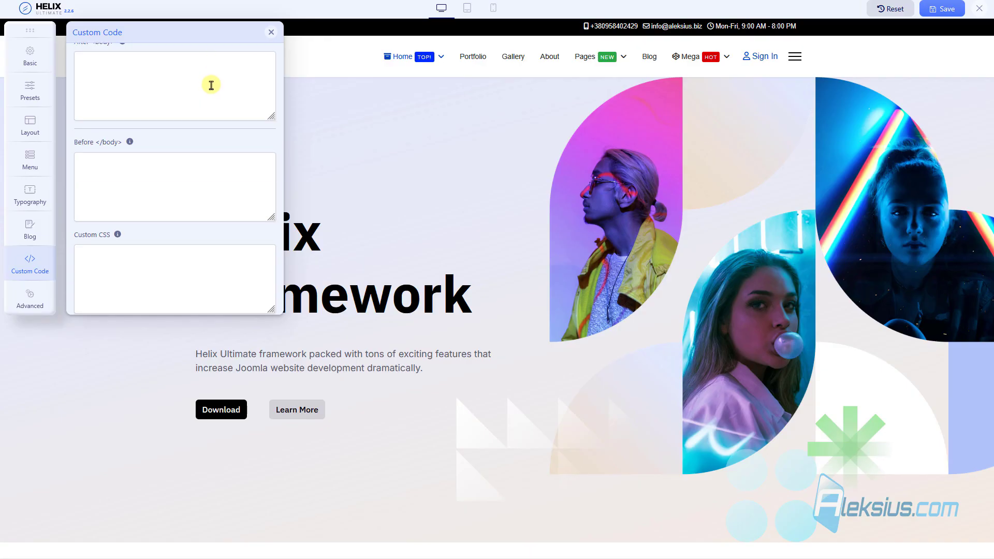
pyautogui.click(191, 199)
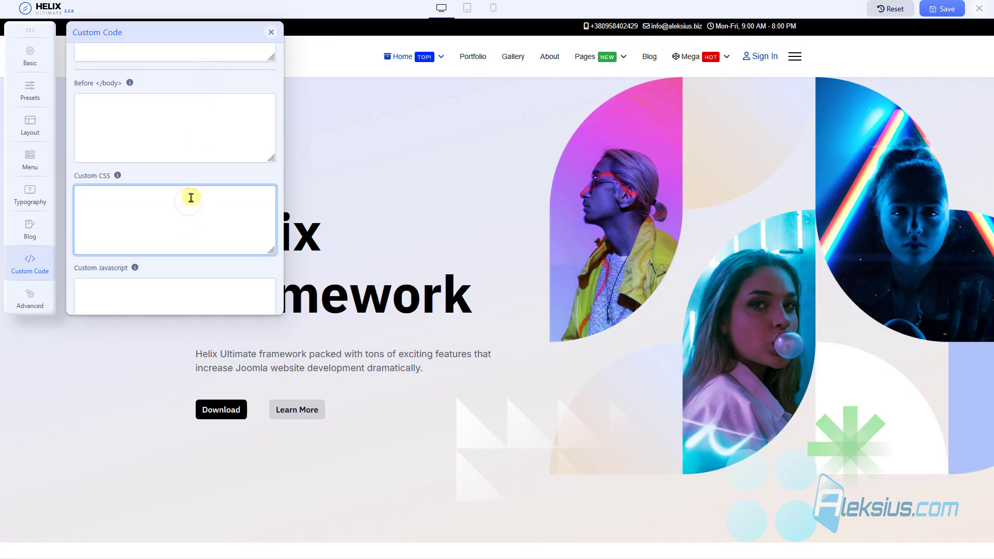
pyautogui.scroll(-1, 129, 174)
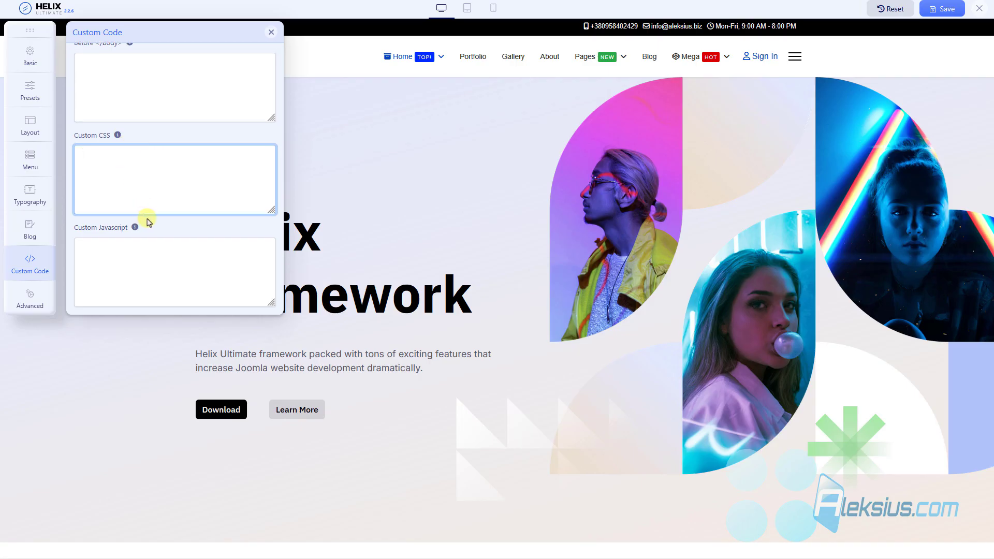
pyautogui.scroll(3, 151, 218)
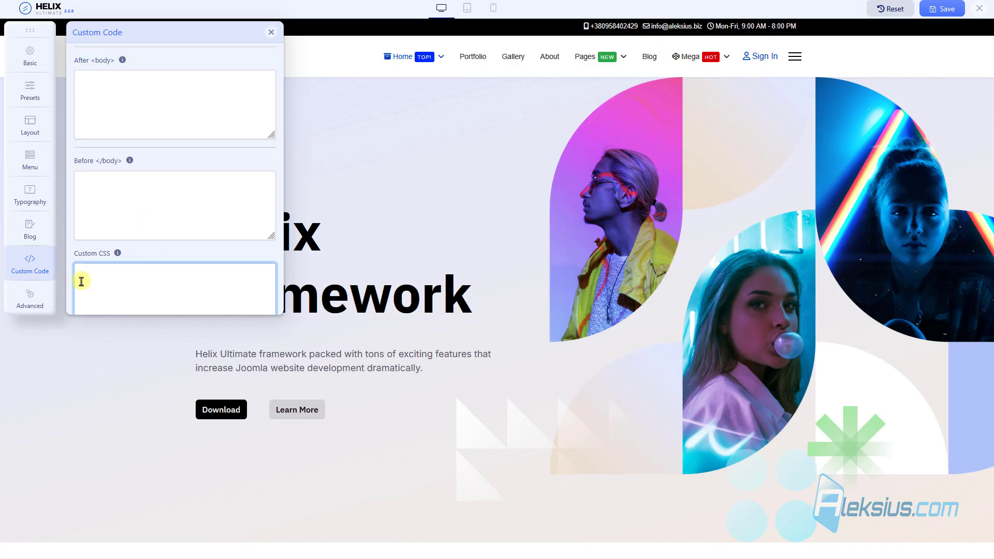
pyautogui.scroll(3, 182, 118)
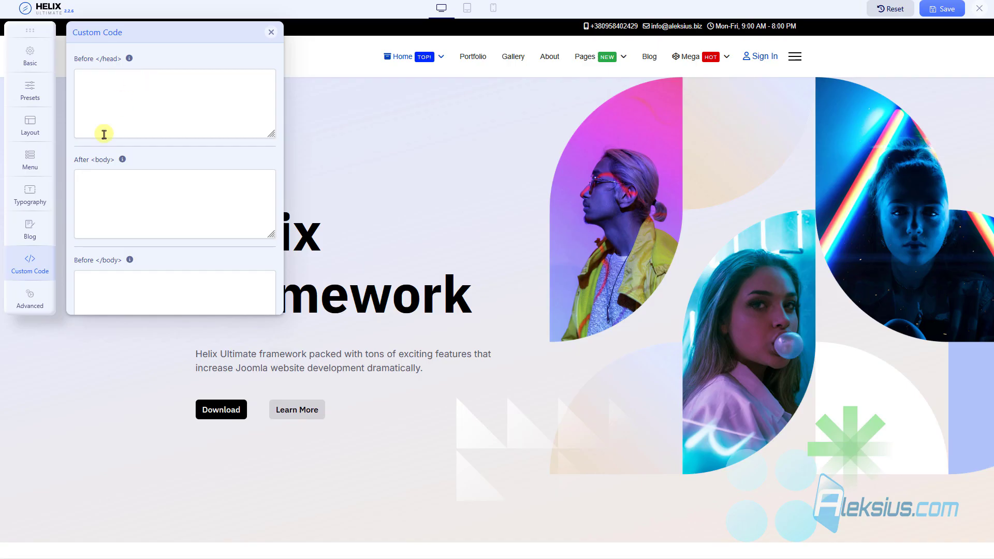
# Step: Turn on Compress CSS Files and Compress Javascript Files in the Advanced Compression settings
pyautogui.click(24, 309)
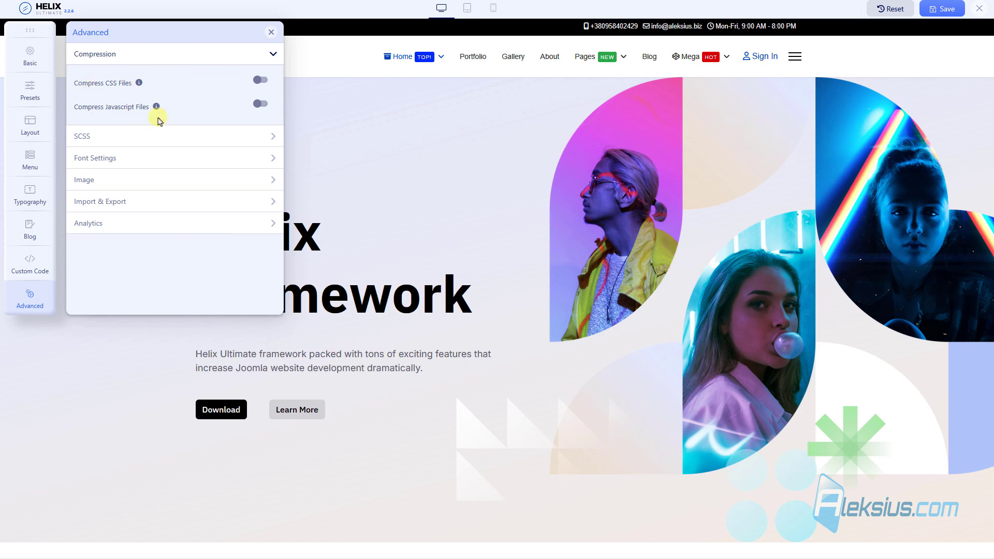
pyautogui.click(261, 80)
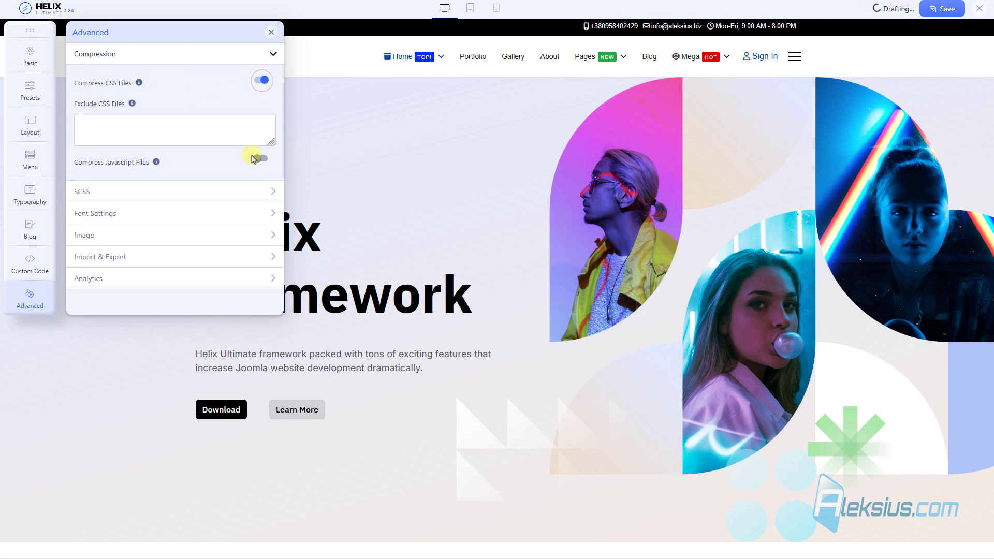
pyautogui.click(260, 158)
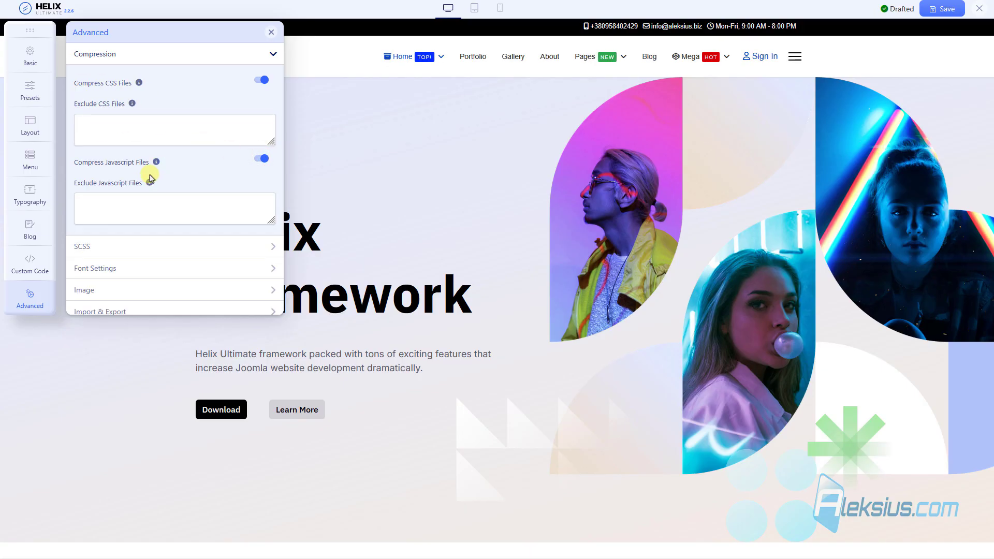
# Step: Show the help descriptions of the CSS and Javascript compression and exclusion options
pyautogui.click(157, 162)
pyautogui.click(149, 211)
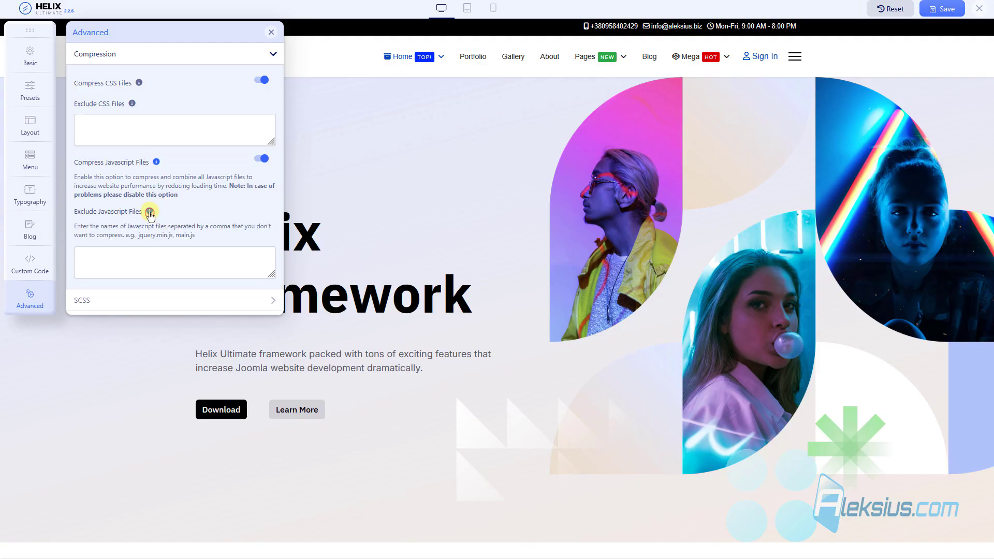
pyautogui.click(132, 103)
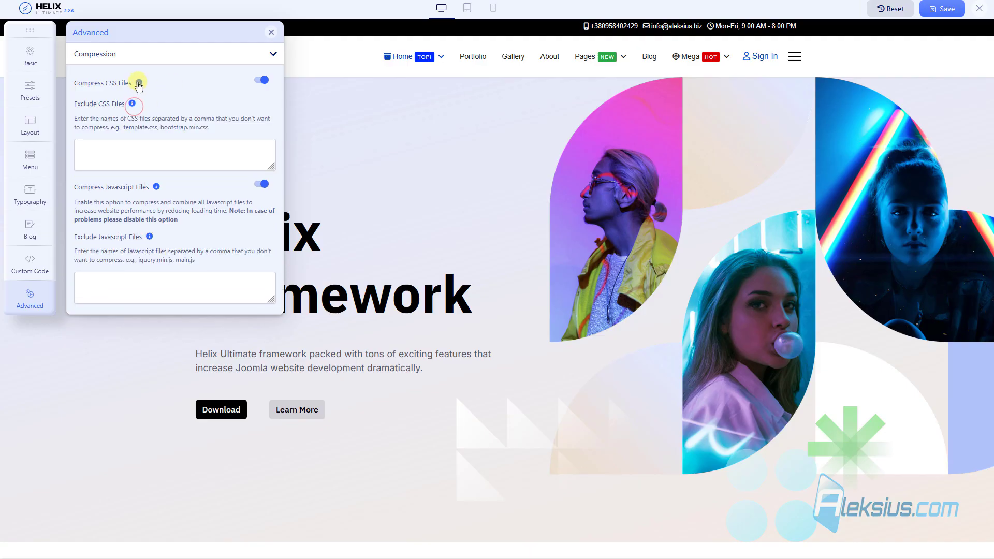
pyautogui.click(139, 82)
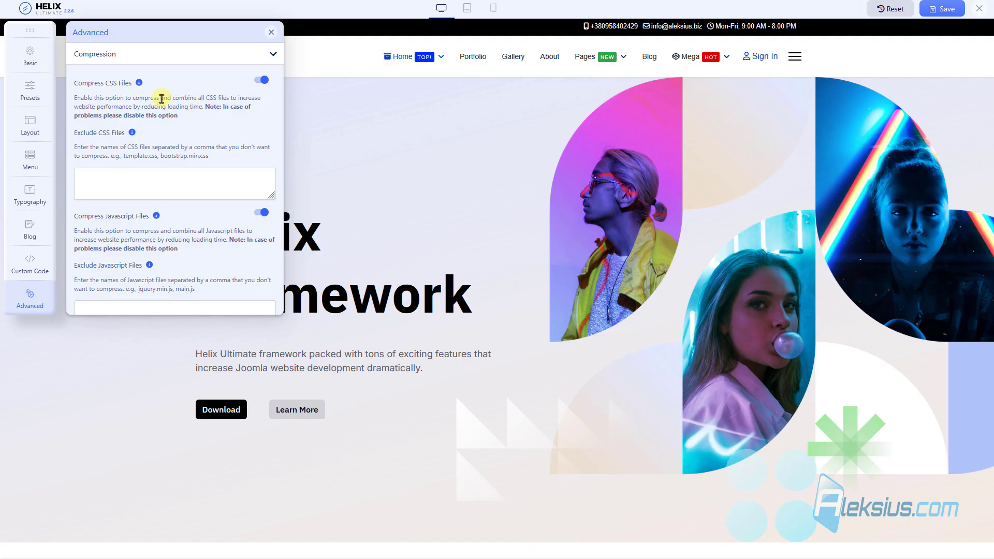
# Step: Turn off Compress CSS Files, Compress Javascript Files and Compile SCSS to CSS, and save the template settings
pyautogui.click(262, 80)
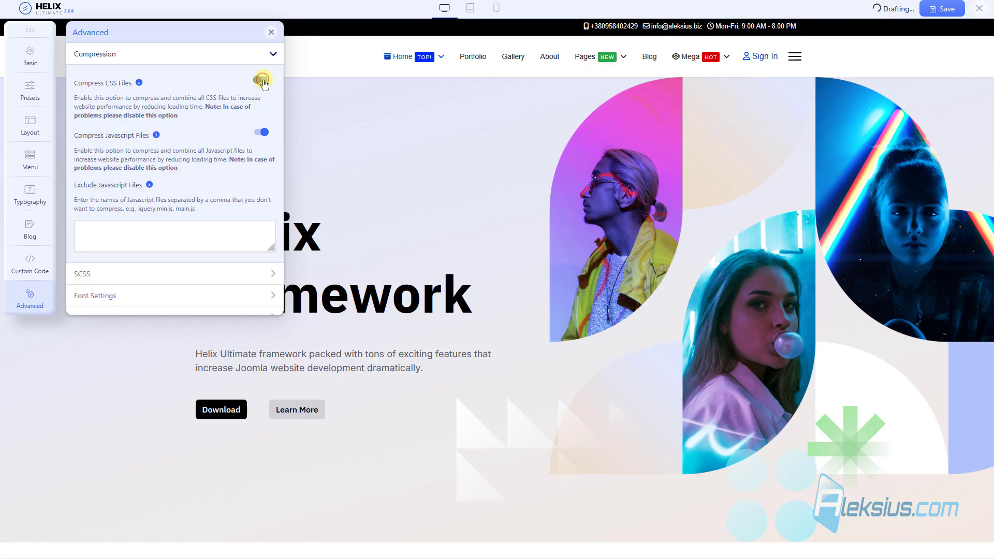
pyautogui.click(260, 133)
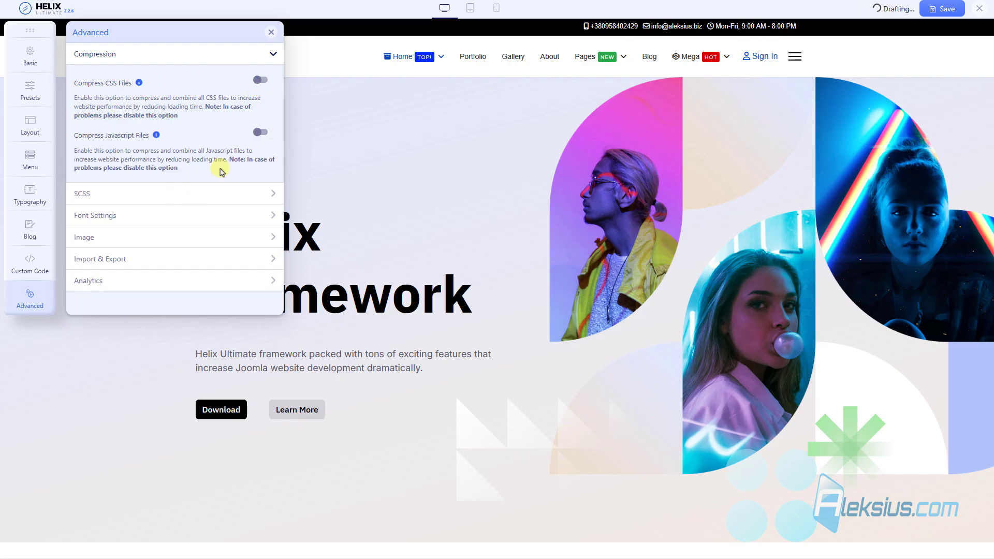
pyautogui.click(170, 193)
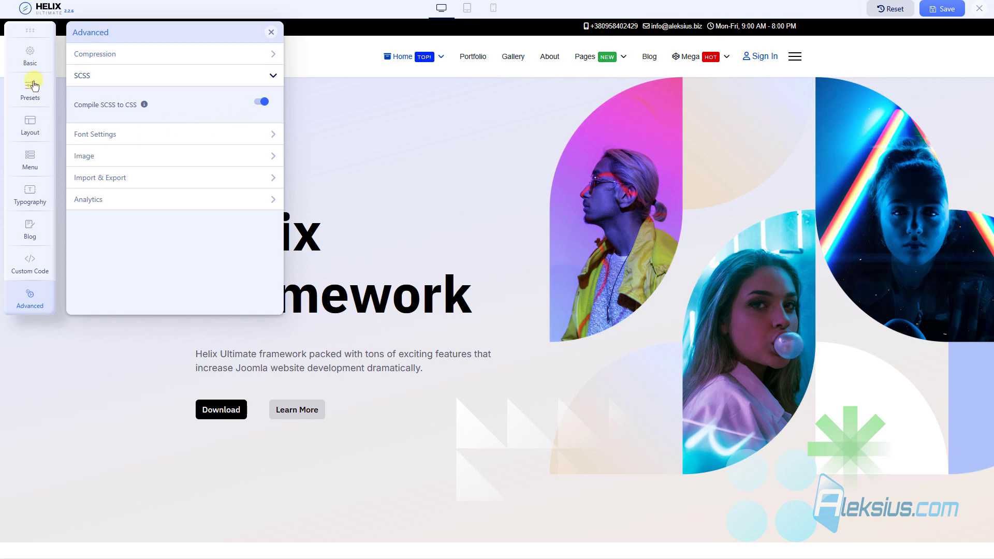
pyautogui.click(263, 102)
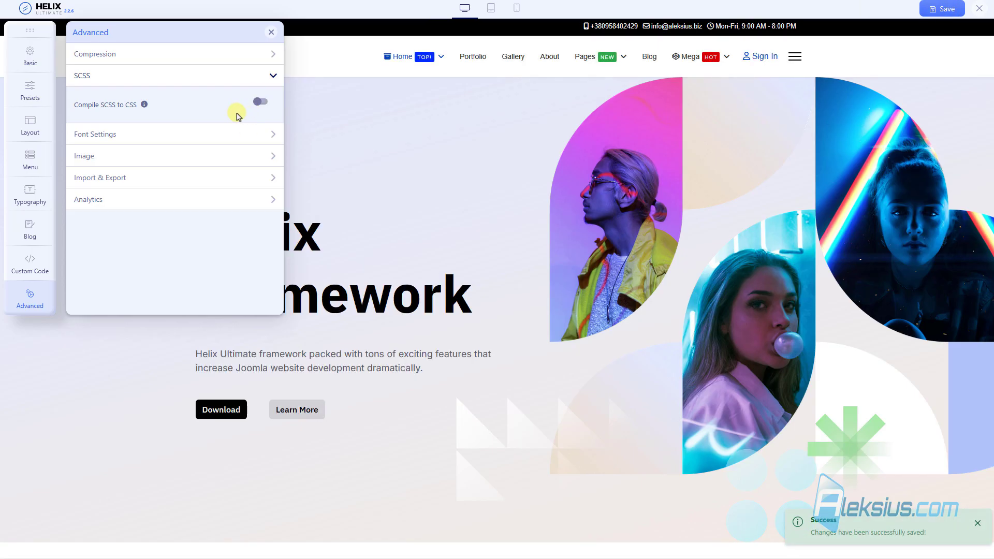
# Step: Turn off Enable Font Awesome in the Font Settings, save the template settings, and check the icons on the reloaded article
pyautogui.click(222, 135)
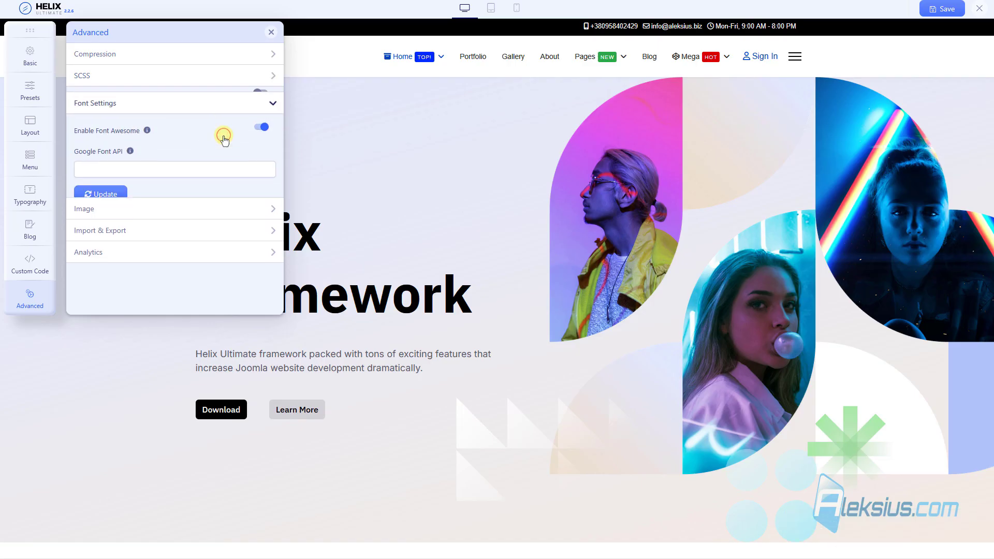
pyautogui.click(254, 127)
pyautogui.click(935, 12)
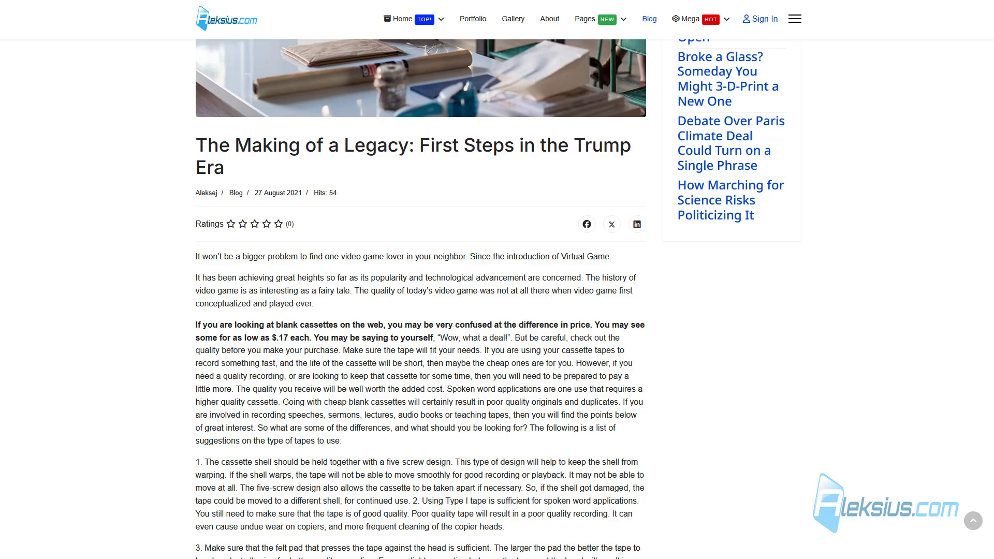
pyautogui.moveTo(393, 18)
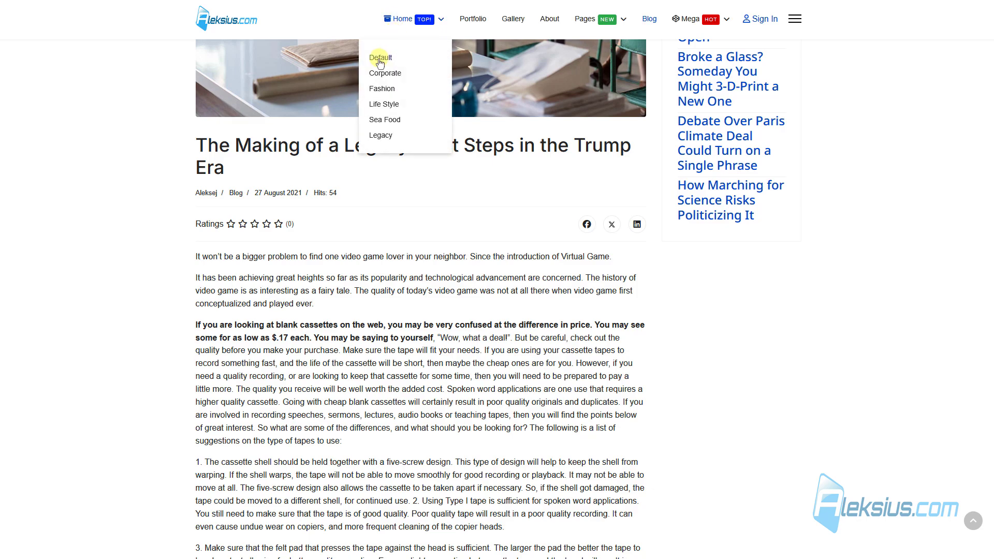
pyautogui.click(305, 82)
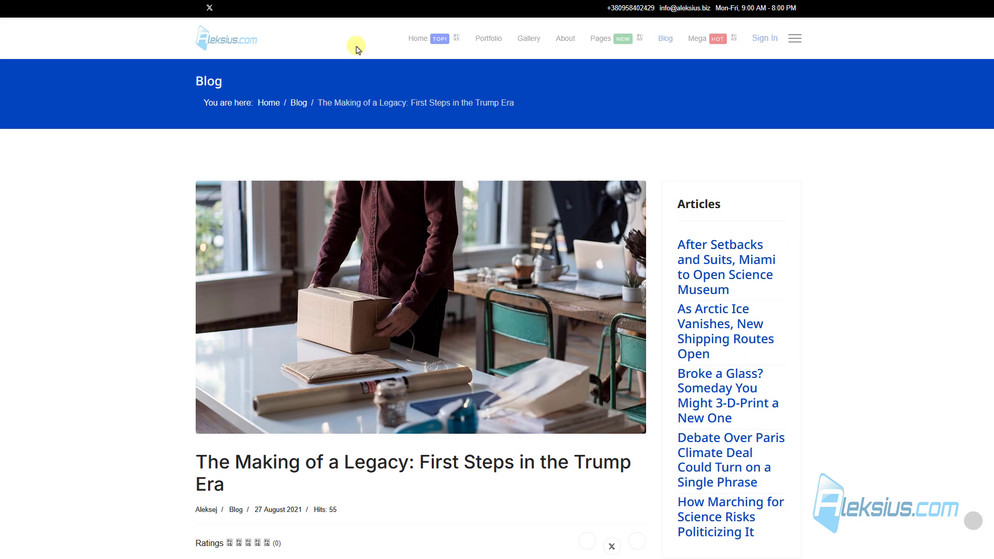
# Step: Turn Enable Font Awesome back on in the Font Settings, save the template settings, and check the icons on the reloaded article
pyautogui.moveTo(643, 44)
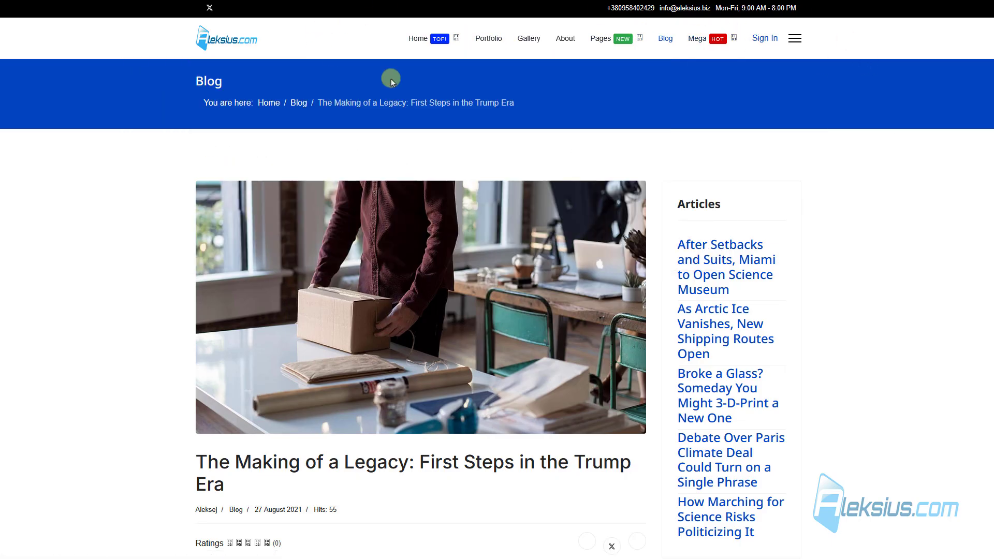
pyautogui.scroll(-3, 245, 366)
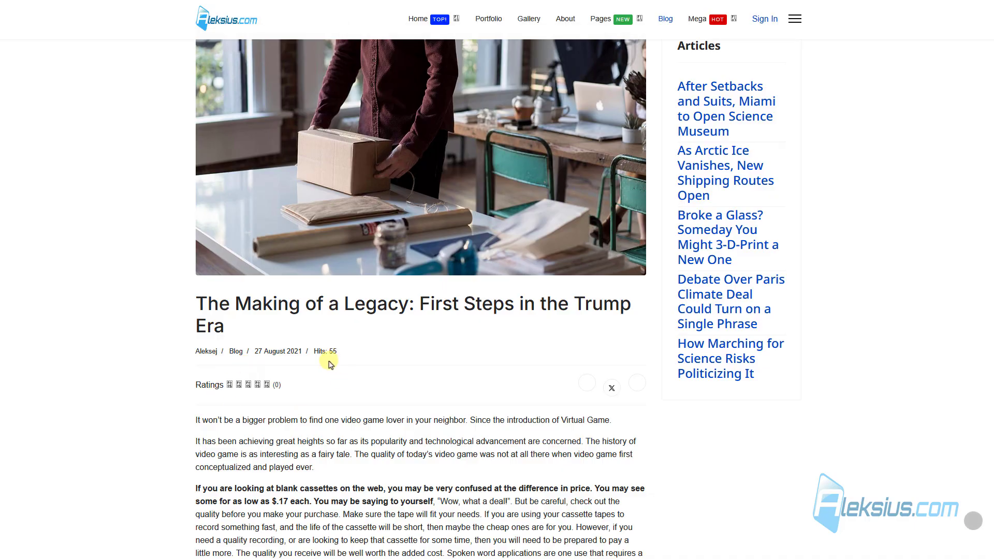
pyautogui.scroll(3, 330, 364)
pyautogui.scroll(-2, 595, 526)
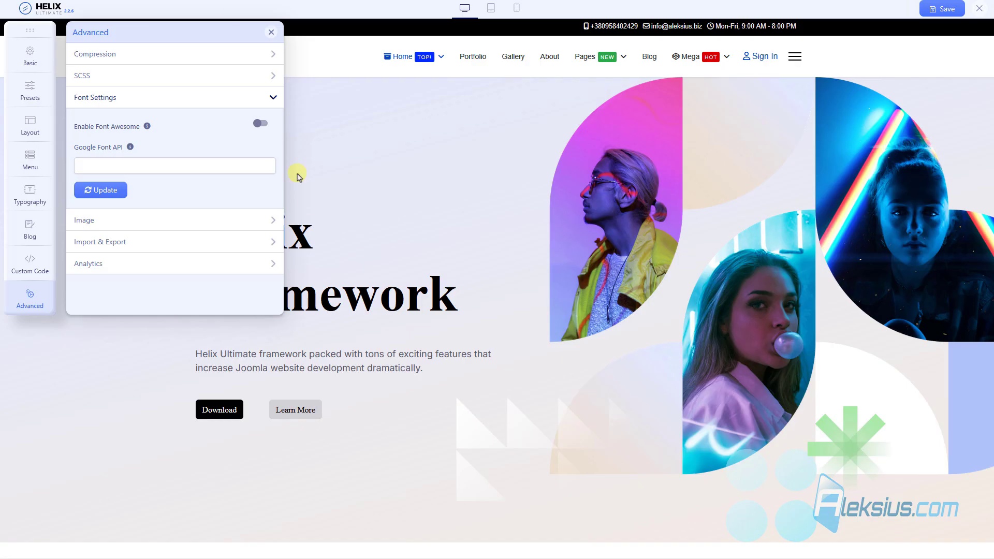
pyautogui.click(261, 123)
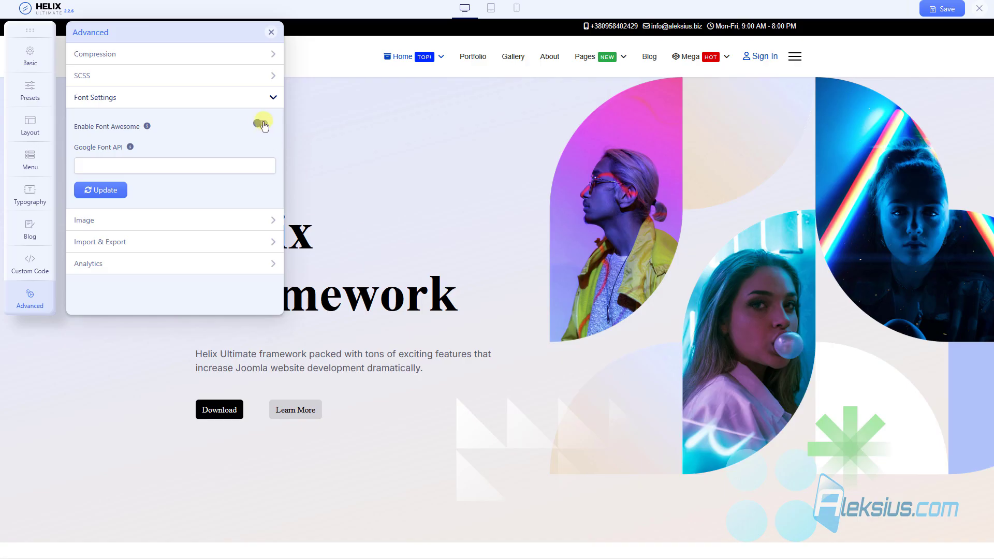
pyautogui.click(925, 10)
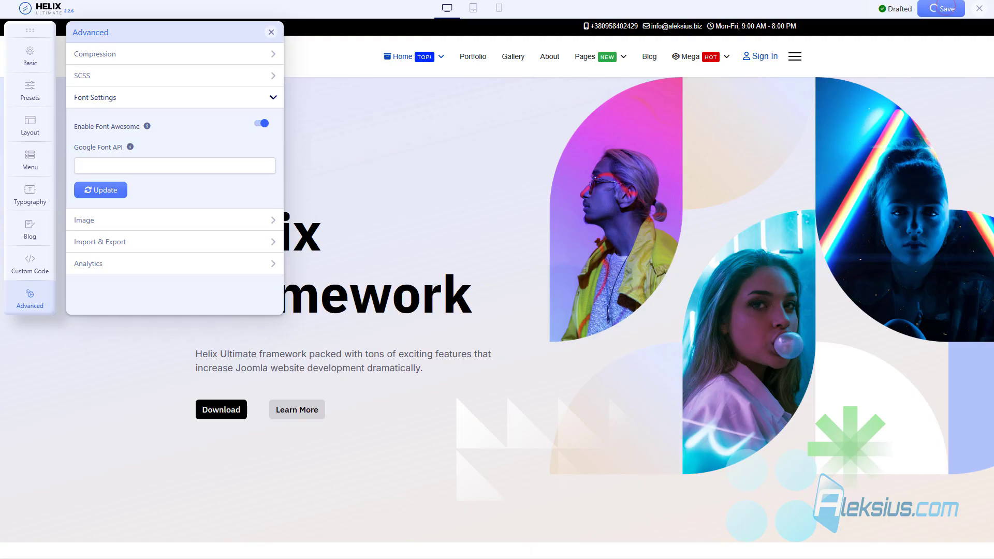
pyautogui.click(358, 0)
pyautogui.press('F5')
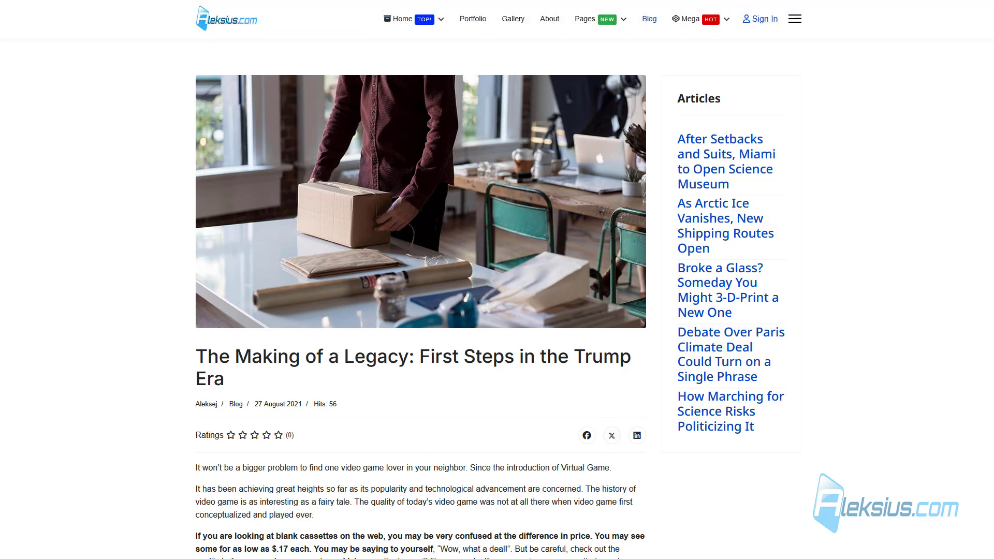
# Step: Return to the template's Advanced settings and show the help description of the Lazy Loading option in the Image section
pyautogui.click(316, 0)
pyautogui.click(154, 220)
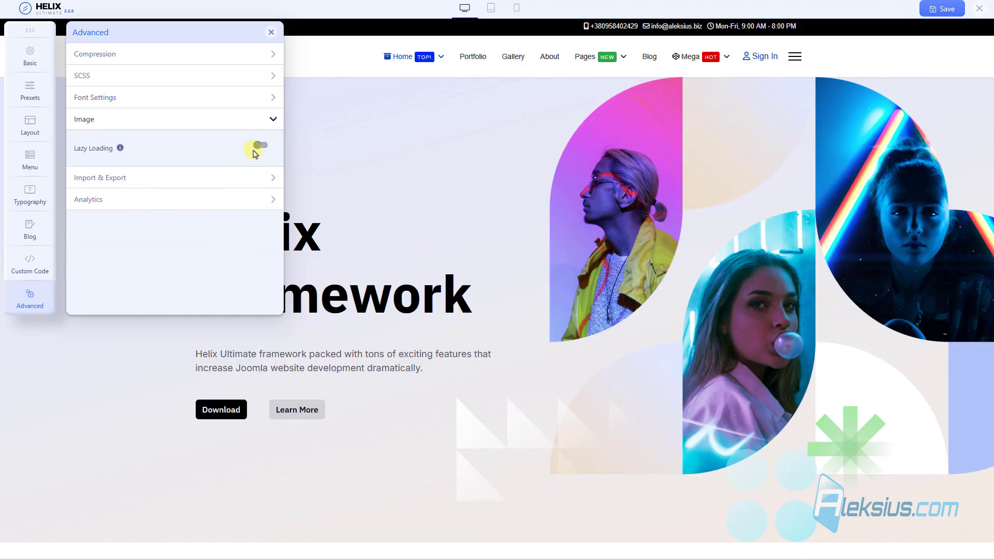
pyautogui.click(120, 149)
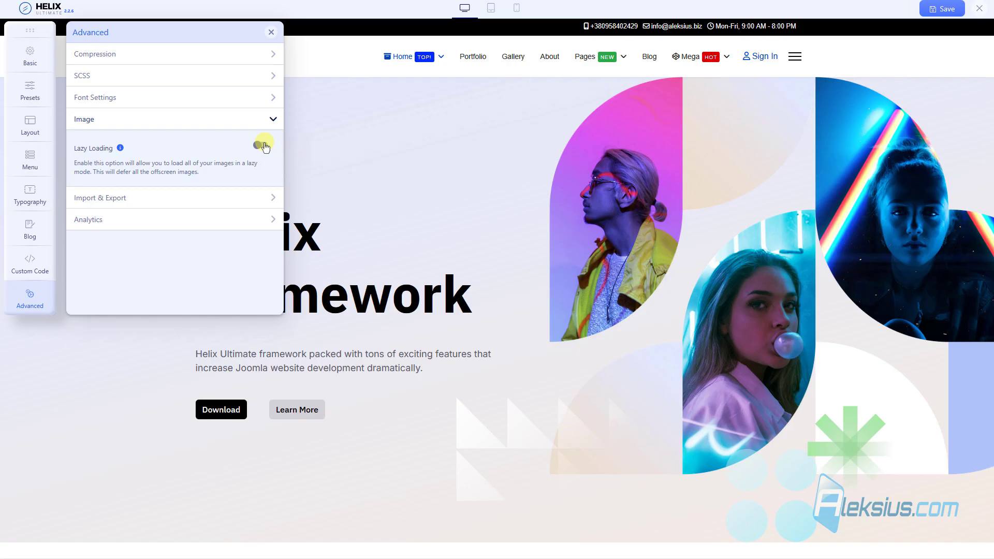
# Step: Show the Import & Export options and the Google Analytics 4 Tracking ID setting in the Advanced settings
pyautogui.click(244, 197)
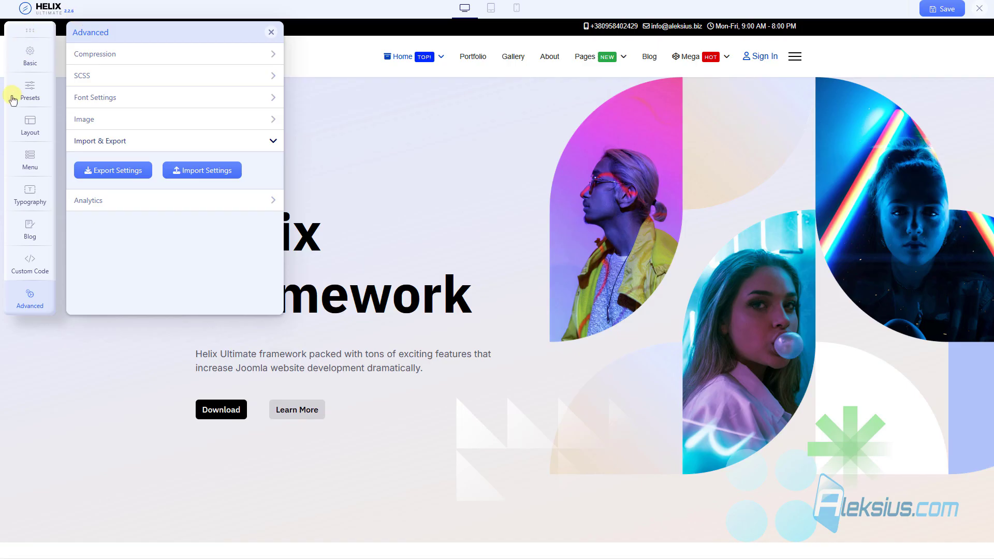
pyautogui.click(213, 202)
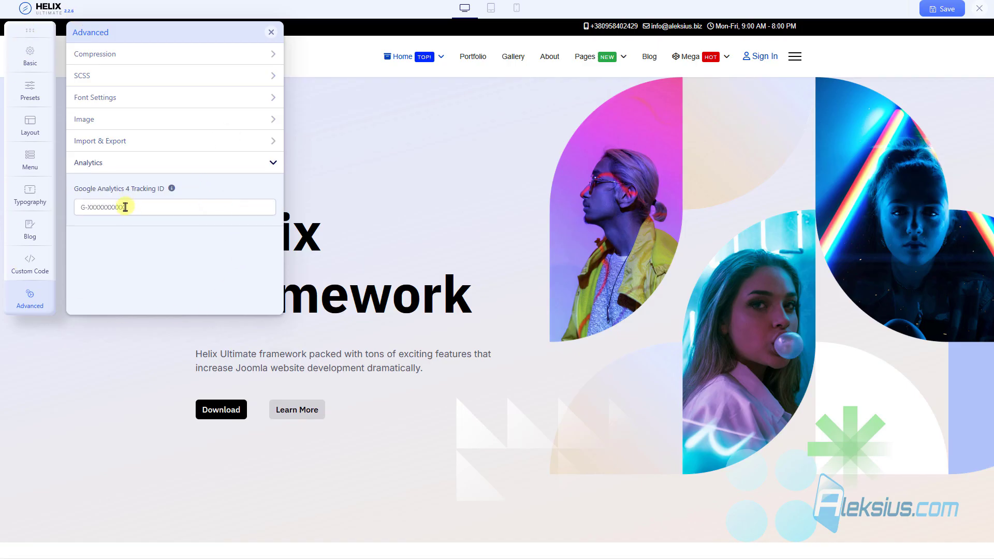